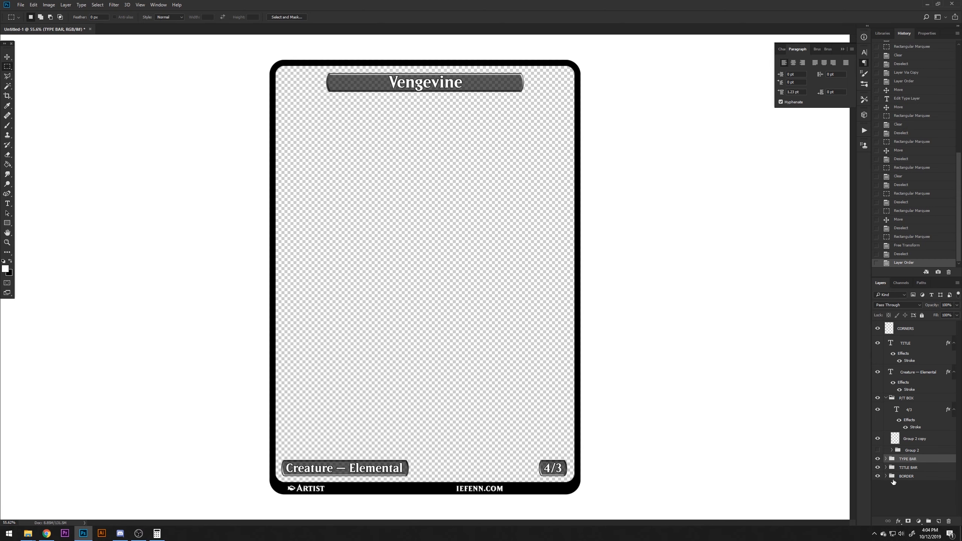
Add a new layer beneath the BORDER group and fill it with pure red (ff0000)
click(901, 477)
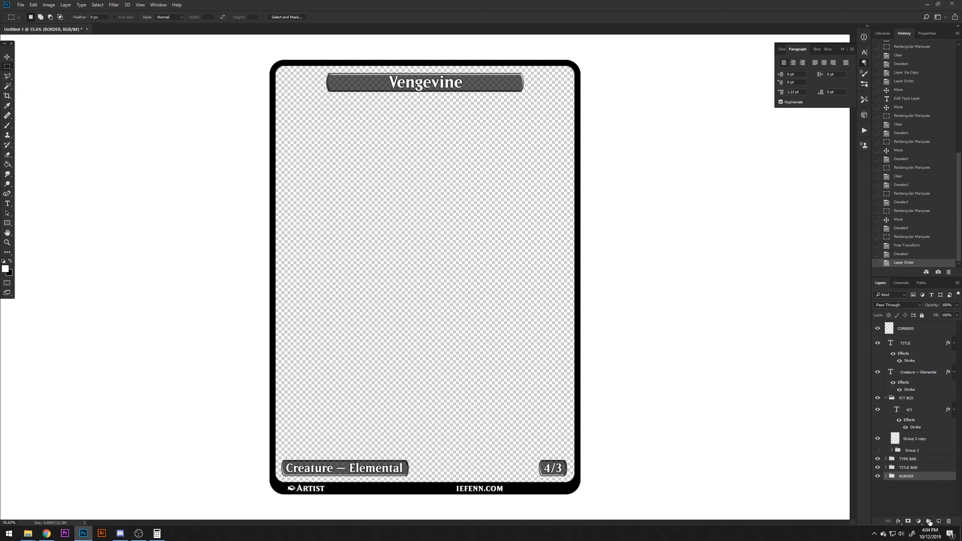
click(941, 522)
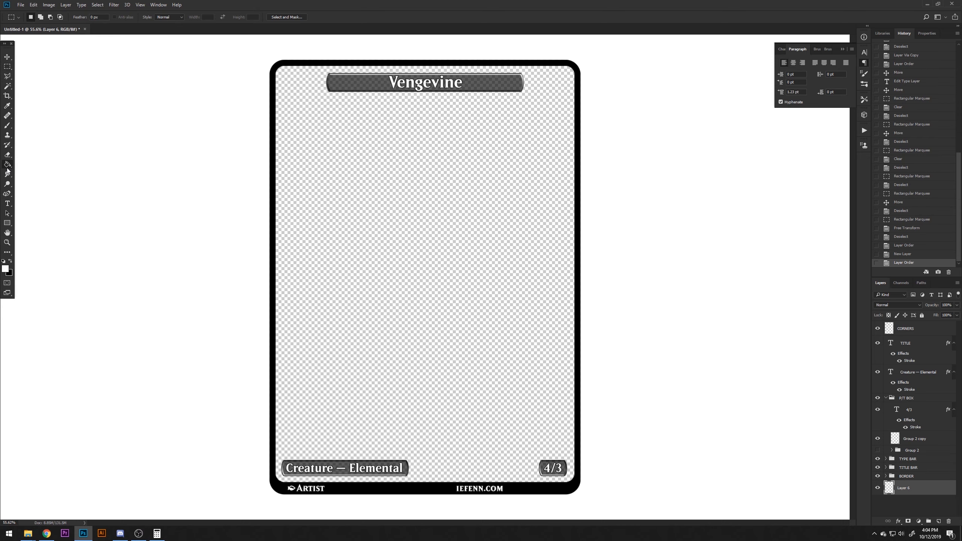
click(5, 269)
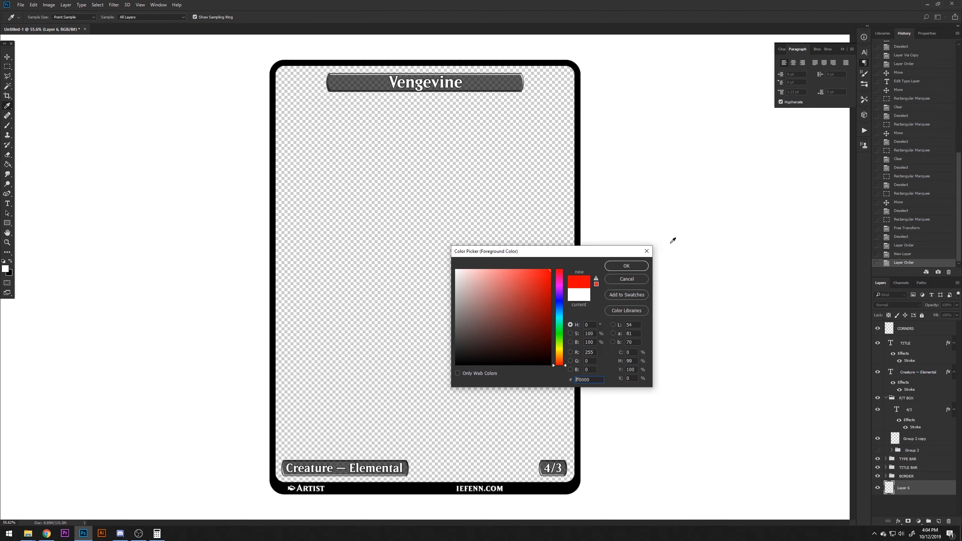
click(641, 268)
click(451, 244)
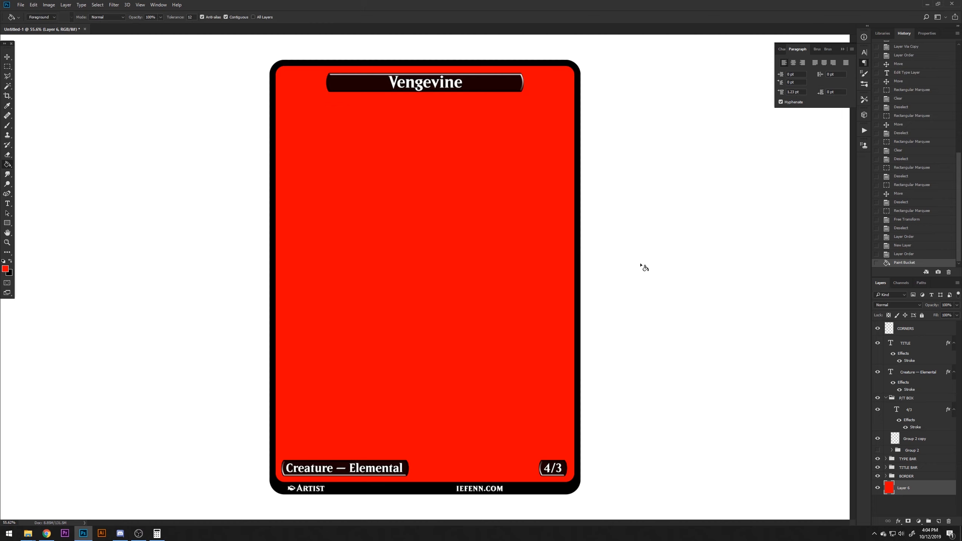
Contract the card-interior selection by 15 pixels and clear the red inside it, leaving a thin red frame
click(98, 5)
mouse_move(146, 103)
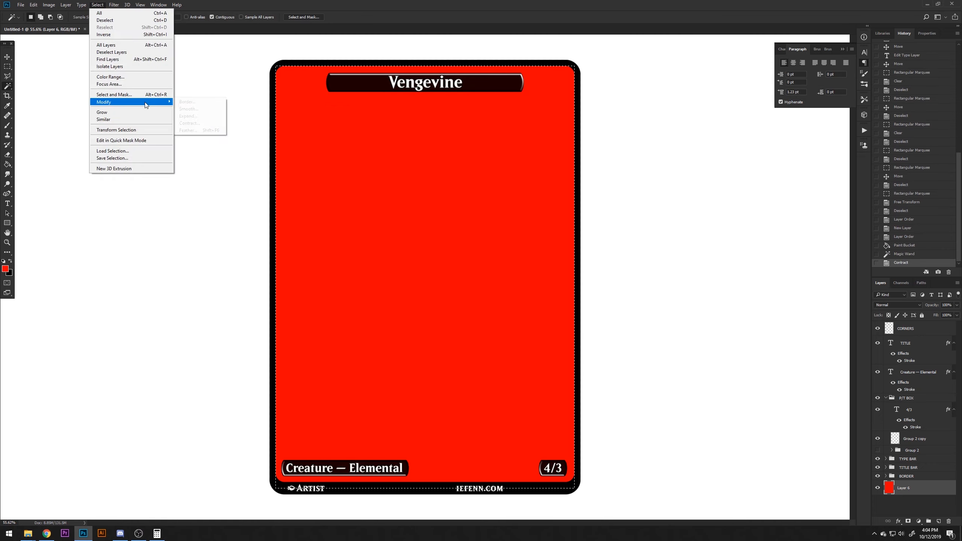
click(191, 122)
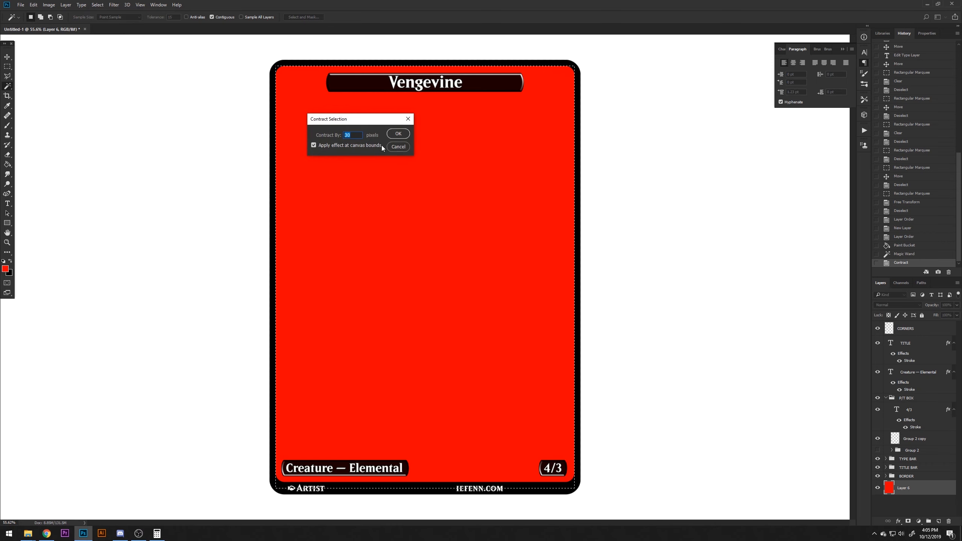
text(15)
key(Return)
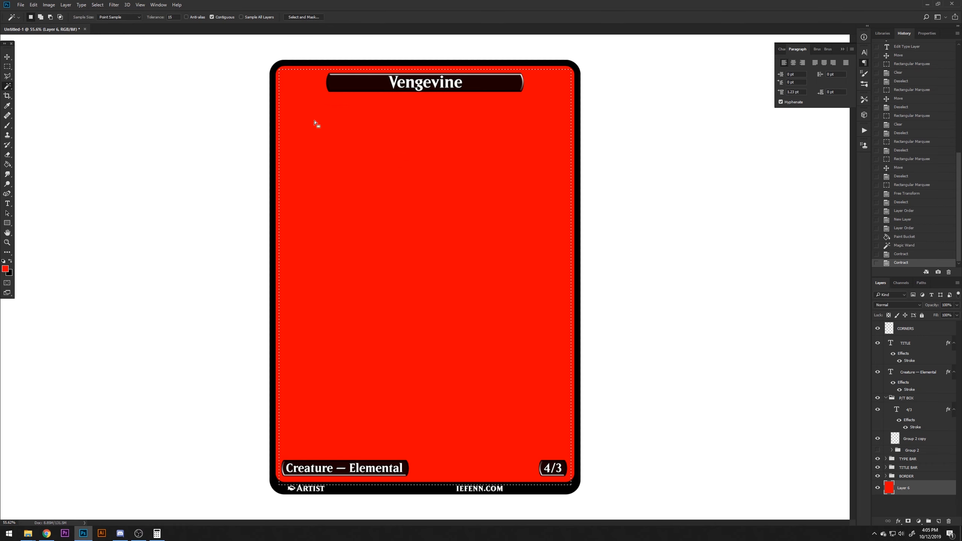
key(Delete)
click(7, 67)
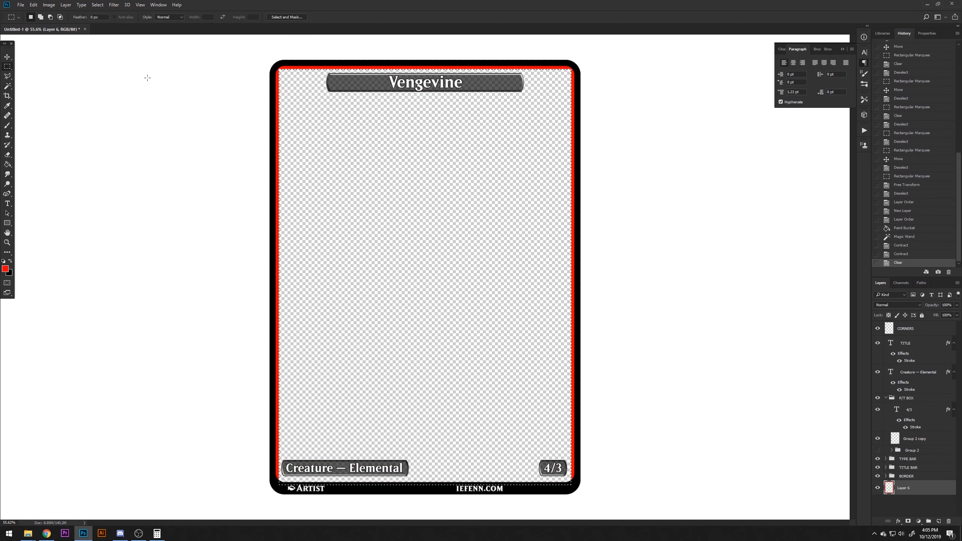
click(147, 77)
Switch to the Calculator and work out 2.5 × 0.5, followed by 1.25 × 0.5
scroll(290, 81, up, 10)
scroll(303, 97, up, 2)
scroll(304, 97, up, 12)
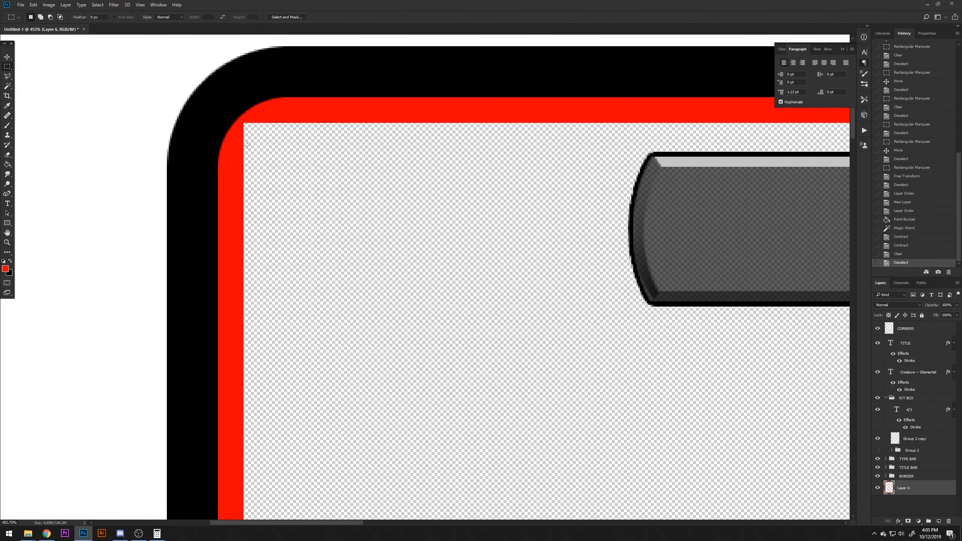
click(156, 534)
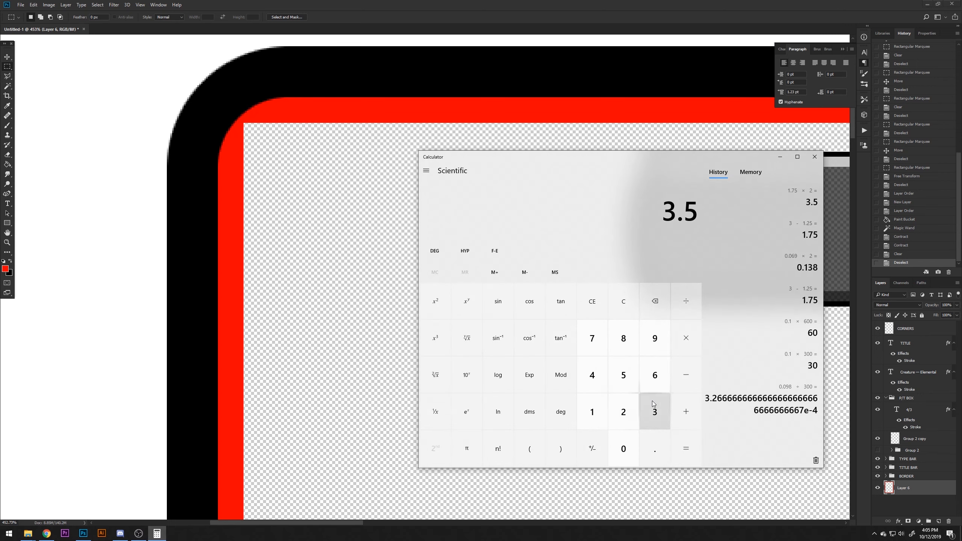
text(2.5*0.5)
key(Return)
click(699, 402)
click(661, 448)
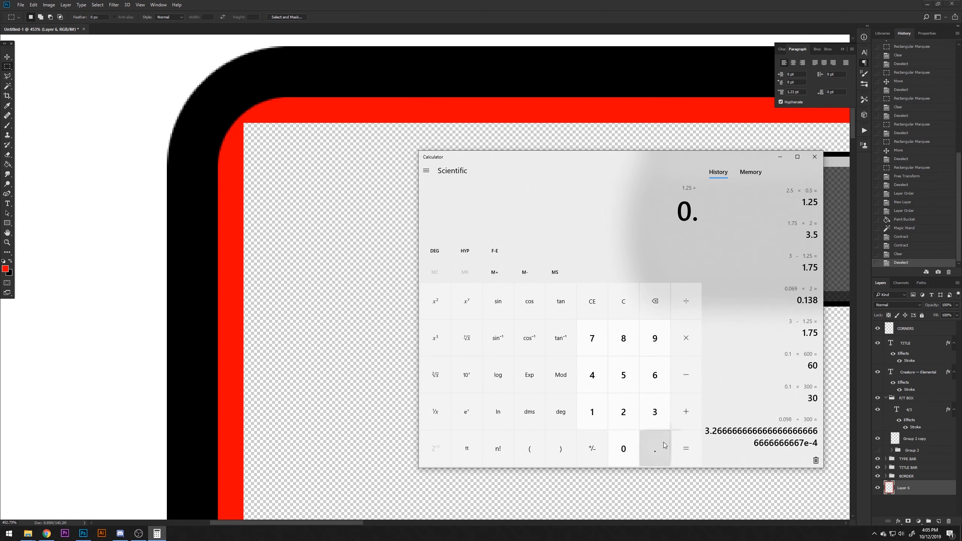
click(629, 305)
click(594, 412)
click(655, 449)
click(624, 412)
click(623, 381)
click(686, 339)
click(634, 387)
click(686, 449)
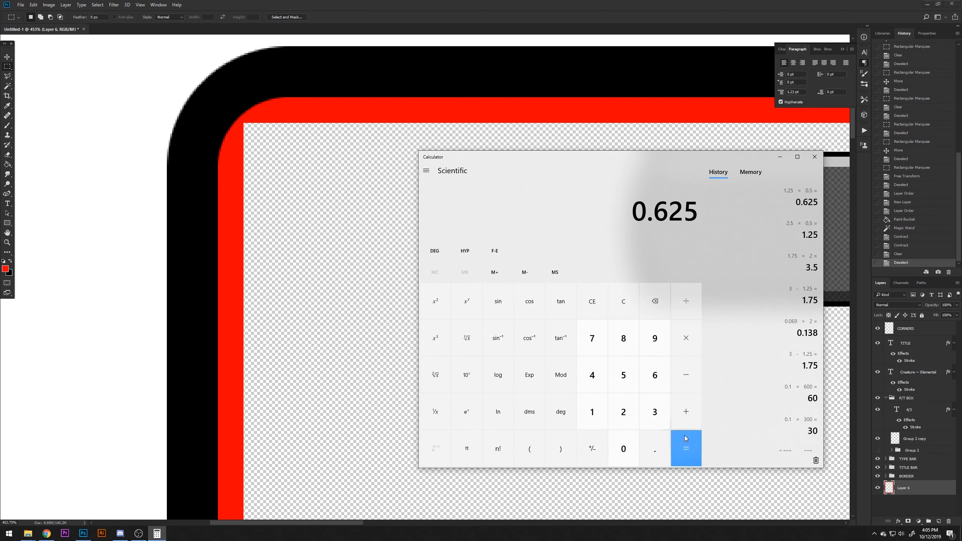
Add 1.25 to the current calculator result
click(686, 412)
click(593, 412)
click(655, 449)
click(624, 412)
click(624, 375)
click(689, 447)
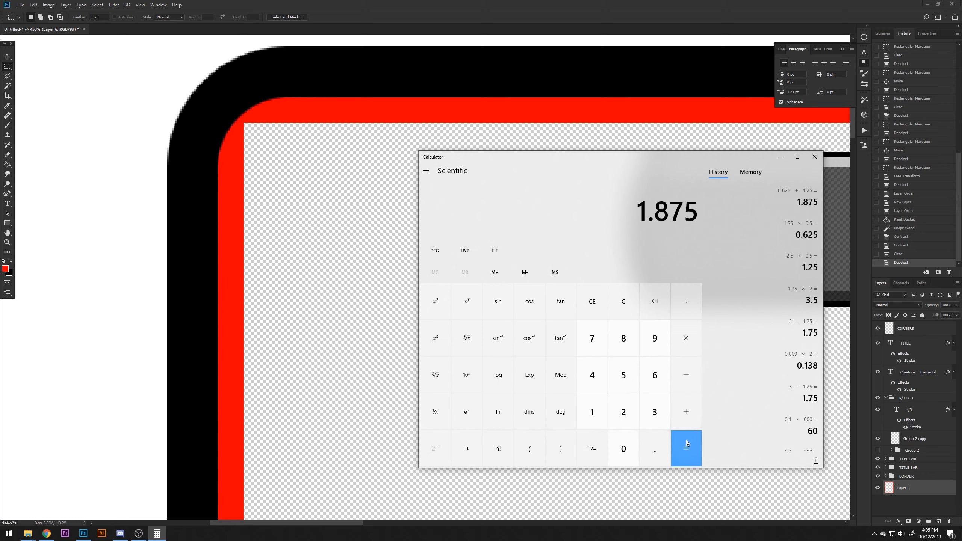
Calculate 3 − 1.875, double the result, and minimize the Calculator
click(659, 419)
click(686, 379)
click(594, 412)
click(655, 447)
click(620, 351)
click(594, 342)
click(651, 408)
click(652, 407)
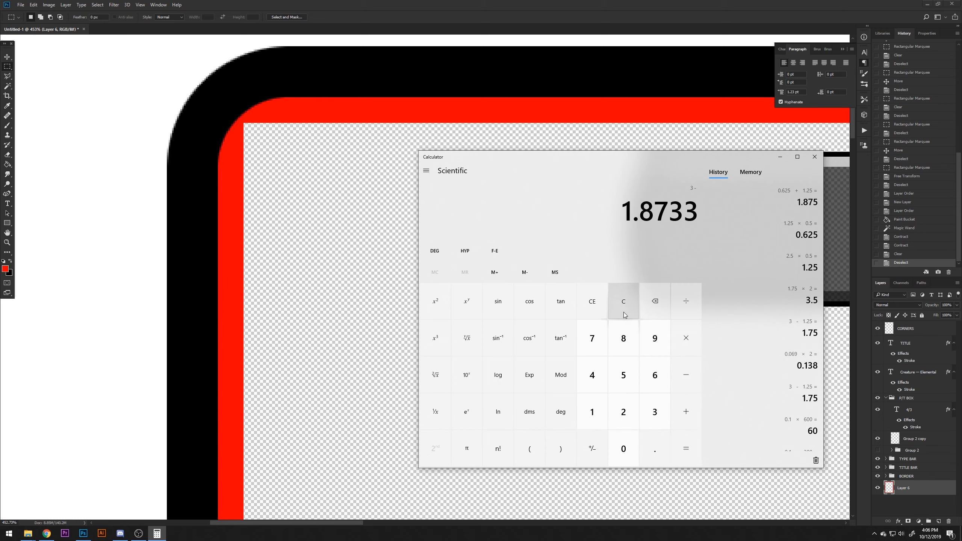
click(650, 306)
click(650, 305)
click(625, 375)
click(686, 449)
click(684, 339)
click(627, 413)
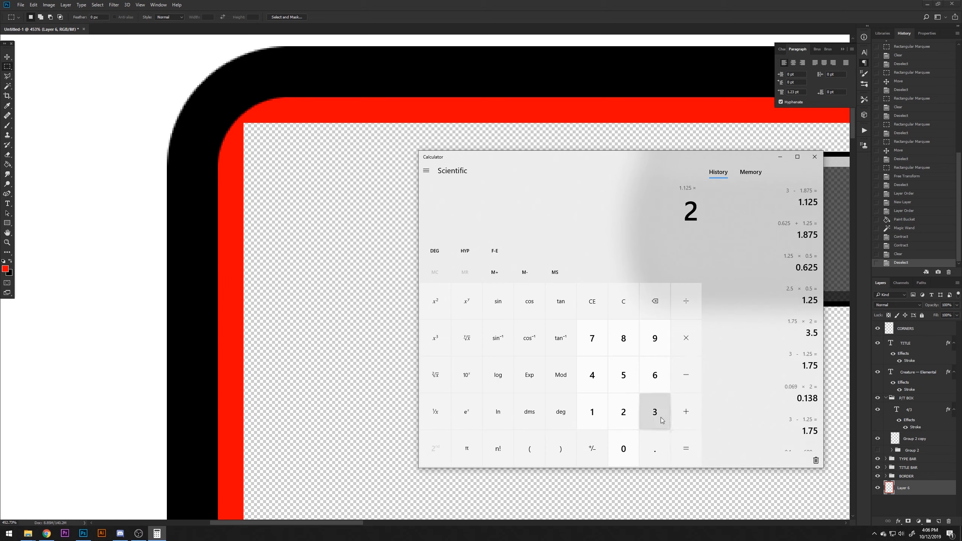
click(686, 449)
click(780, 157)
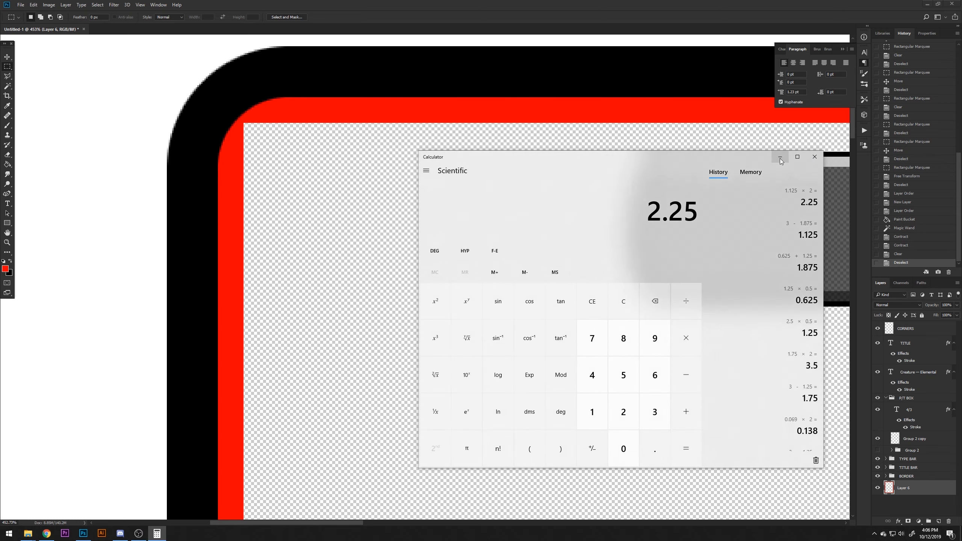
Draw a circular selection about 0.09 in wide and fit it into the red frame's upper-left inner corner
click(11, 71)
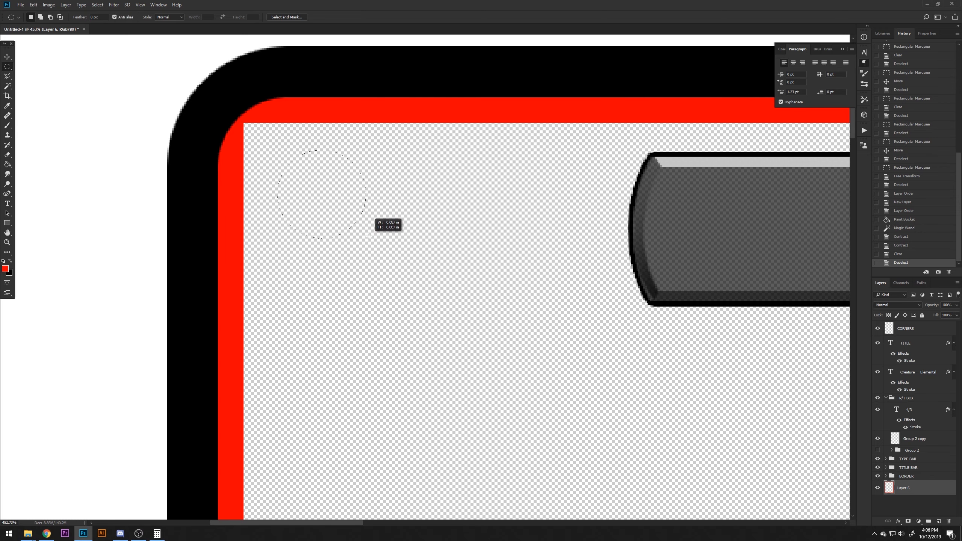
drag(374, 241, 373, 241)
drag(326, 202, 292, 172)
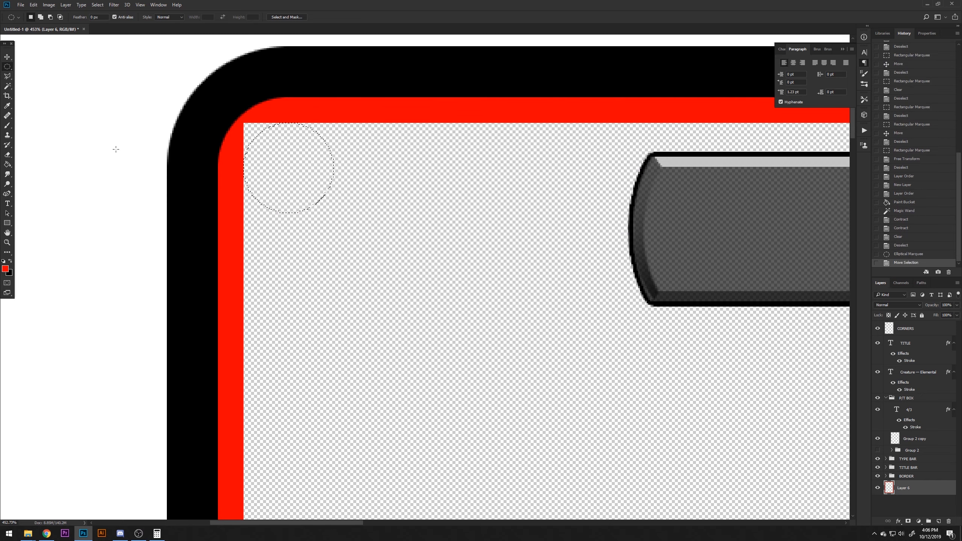
Invert the circular selection, brush red around it to round the frame's upper-left inner corner, and invert the selection back
click(7, 126)
key(ctrl+shift+i)
drag(202, 129, 68, 128)
drag(241, 118, 235, 119)
scroll(257, 125, down, 5)
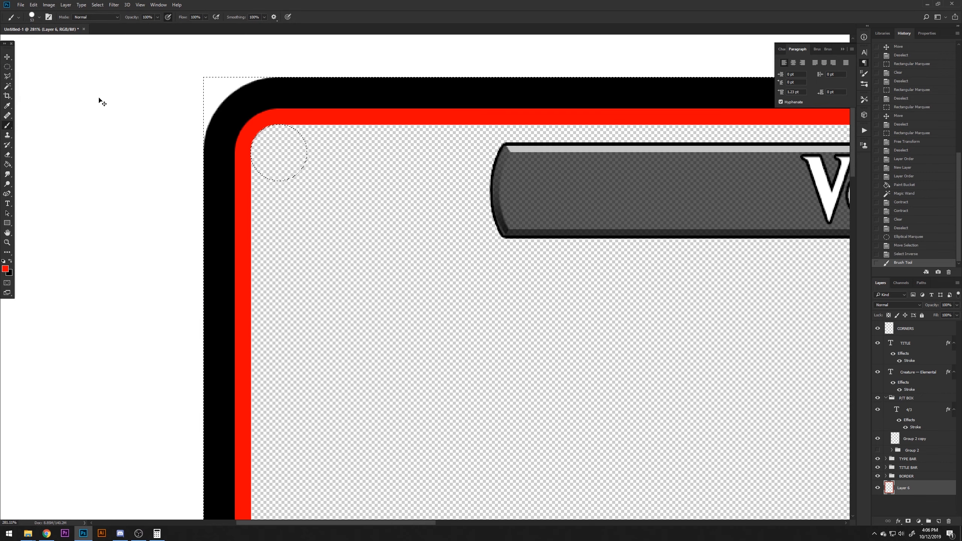
key(ctrl+shift+i)
scroll(311, 178, down, 6)
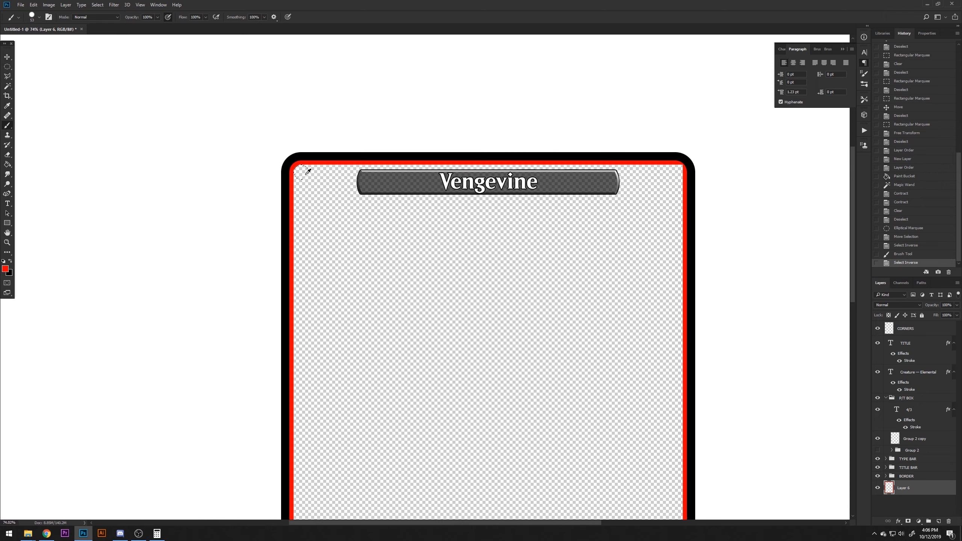
Delete all of the red frame except the rounded upper-left corner piece, using an inverted rectangular selection around that corner
scroll(270, 160, up, 2)
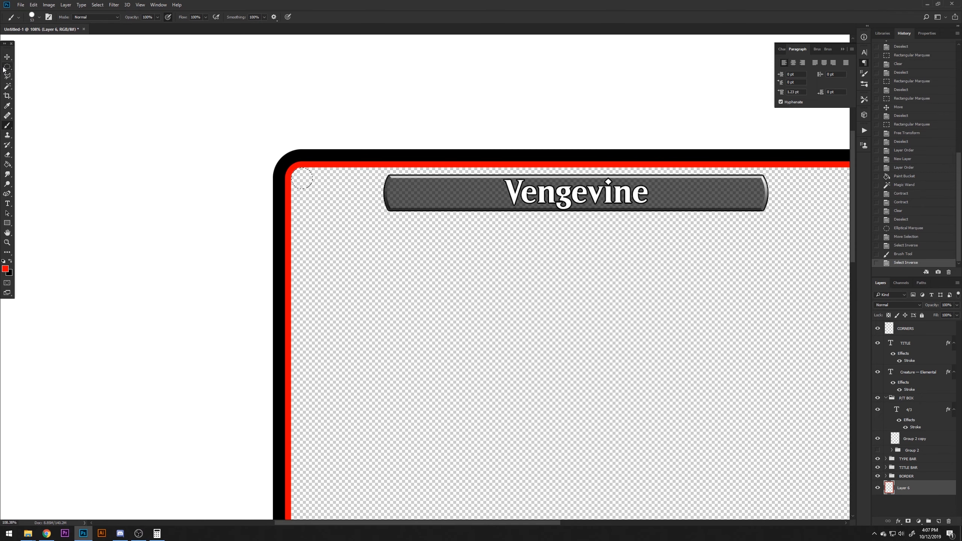
drag(4, 69, 27, 72)
click(28, 67)
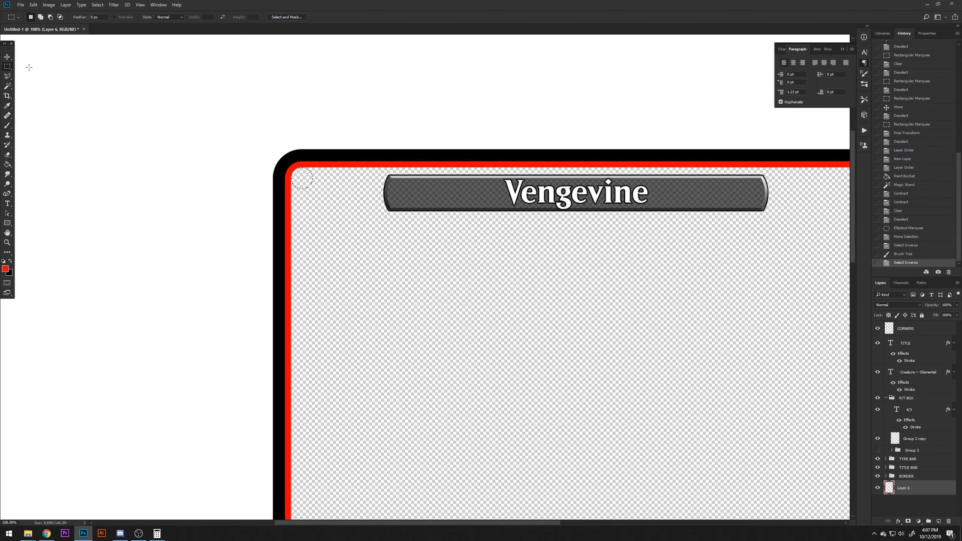
key(ctrl+d)
drag(215, 102, 443, 296)
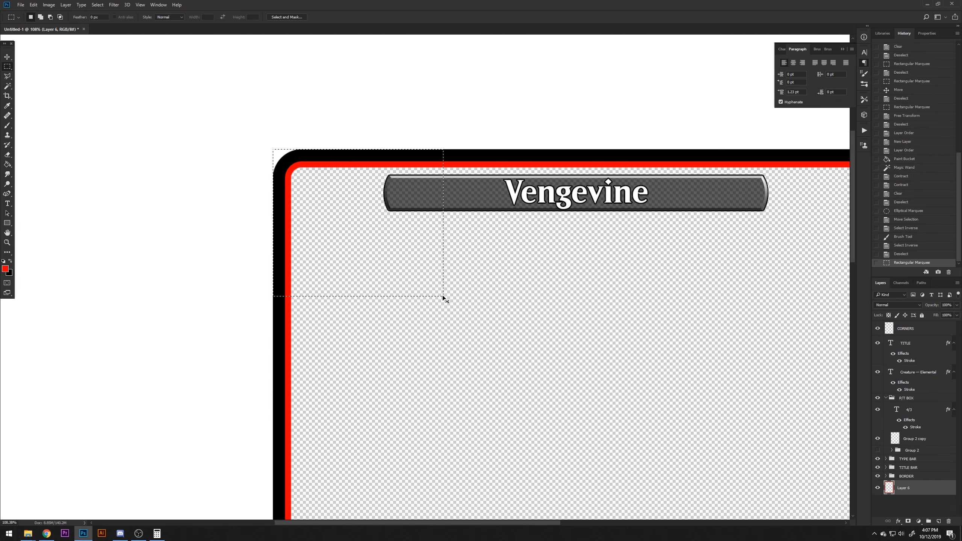
key(ctrl+shift+i)
key(Delete)
key(ctrl+d)
Duplicate the red corner piece, rotate the copy 90° and fit it into the card's upper-right corner
key(v)
key(ctrl+j)
scroll(346, 159, down, 3)
drag(346, 162, 568, 274)
drag(646, 329, 502, 382)
drag(598, 307, 662, 202)
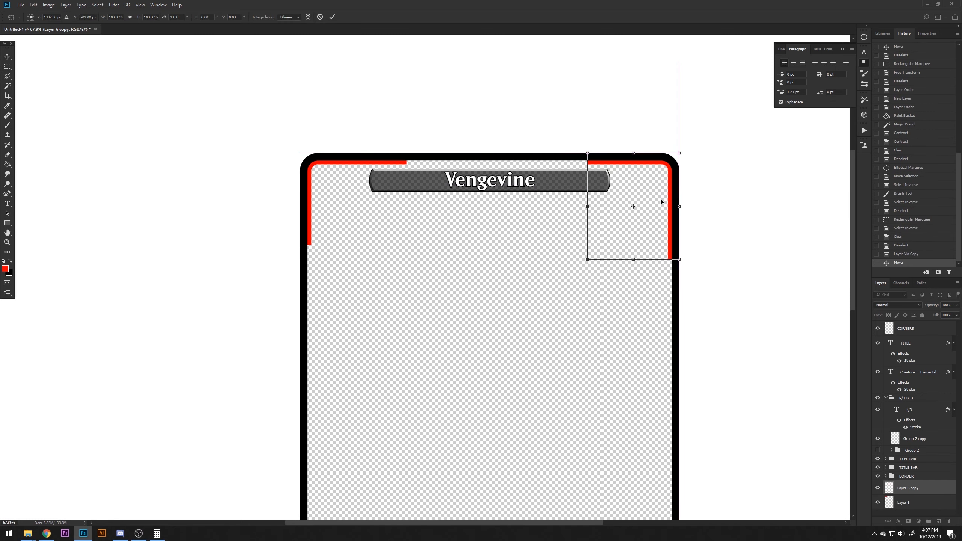
key(Return)
Duplicate the upper-right corner piece and rotate the copy to fit the card's lower-right corner
key(ctrl+j)
scroll(662, 202, down, 3)
drag(526, 159, 464, 321)
drag(484, 282, 482, 352)
drag(466, 315, 430, 350)
key(Return)
Duplicate the lower-right corner piece and rotate the copy to fit the card's lower-left corner
key(ctrl+j)
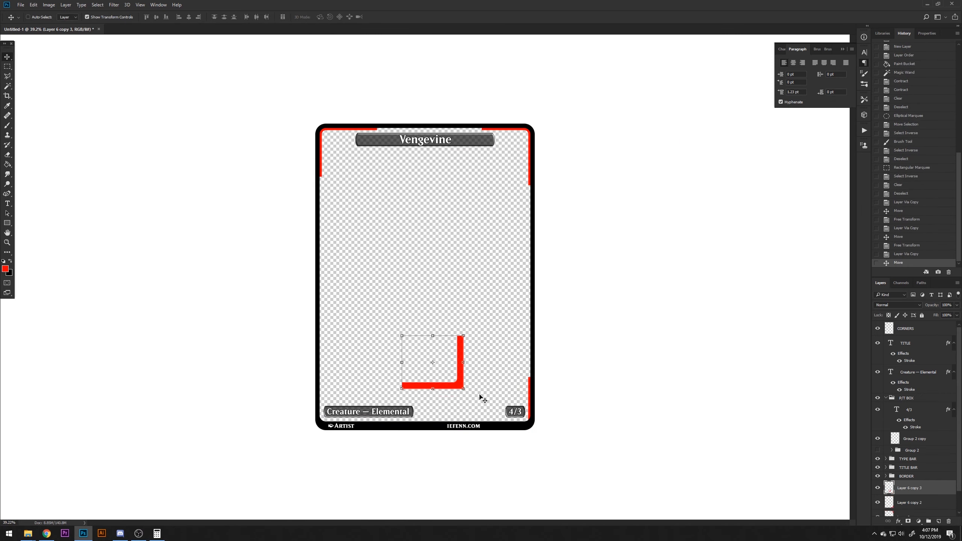
drag(483, 398, 396, 414)
drag(410, 383, 320, 420)
key(Return)
Select both lower corner layers and move them up to the inner edge of the black border's bottom
scroll(511, 450, up, 3)
scroll(530, 466, up, 5)
shift+click(909, 480)
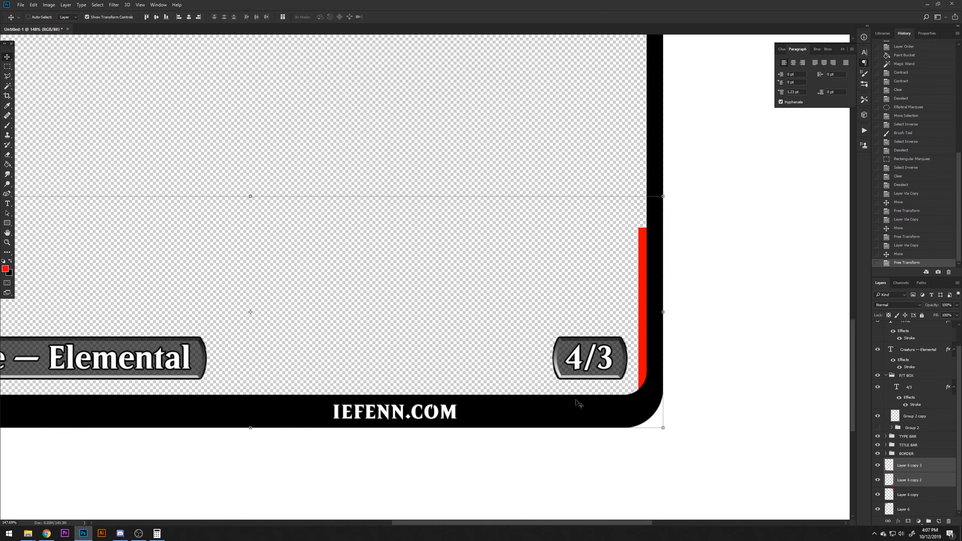
drag(611, 411, 613, 395)
scroll(644, 373, up, 5)
Compare the side and bottom red strip thicknesses with marquee selections and nudge the lower corner pieces down to match
key(m)
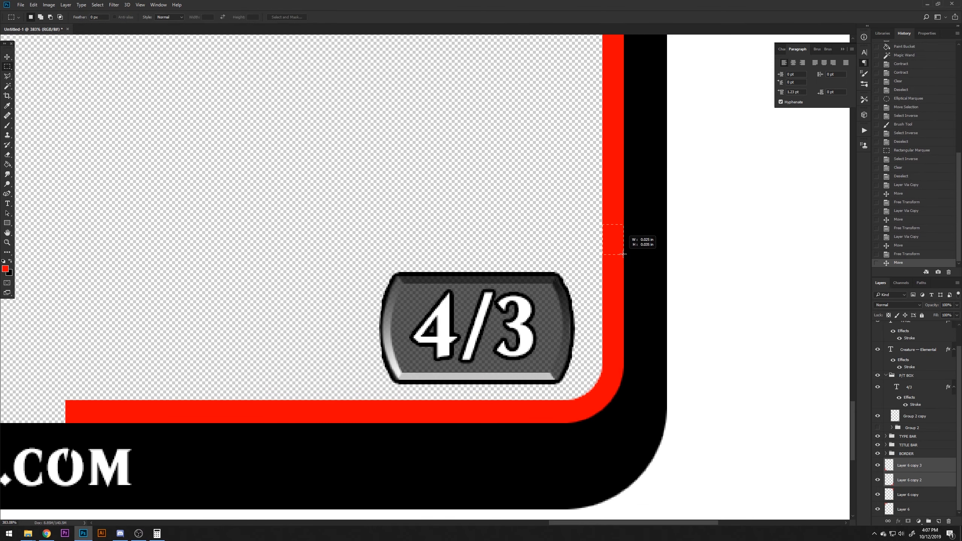
drag(624, 255, 624, 255)
mouse_move(460, 422)
mouse_down()
mouse_move(498, 422)
mouse_move(498, 401)
mouse_up()
key(ctrl+d)
key(v)
key(Down)
key(m)
drag(220, 423, 246, 403)
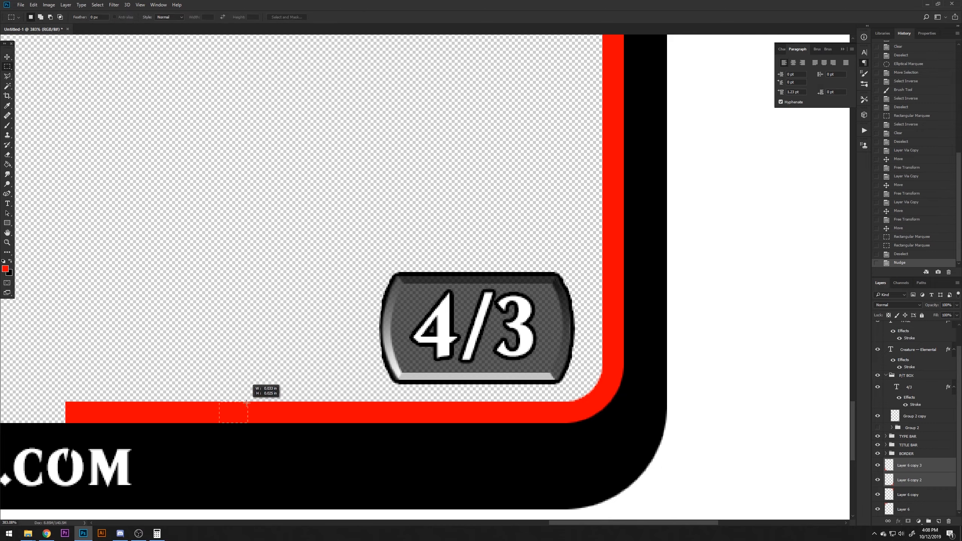
key(ctrl+d)
Merge the four red corner layers into one layer
scroll(419, 383, down, 10)
scroll(419, 383, up, 3)
click(911, 465)
shift+click(912, 511)
key(ctrl+e)
key(ctrl+d)
Select a horizontal band across both upper side strips and stretch it down to join the lower corner pieces
drag(332, 109, 278, 136)
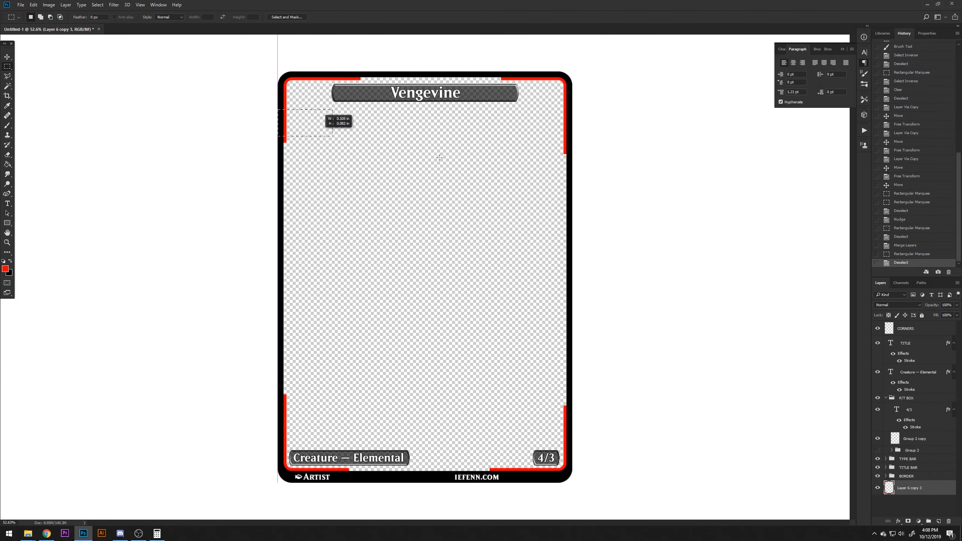
drag(440, 157, 657, 144)
key(v)
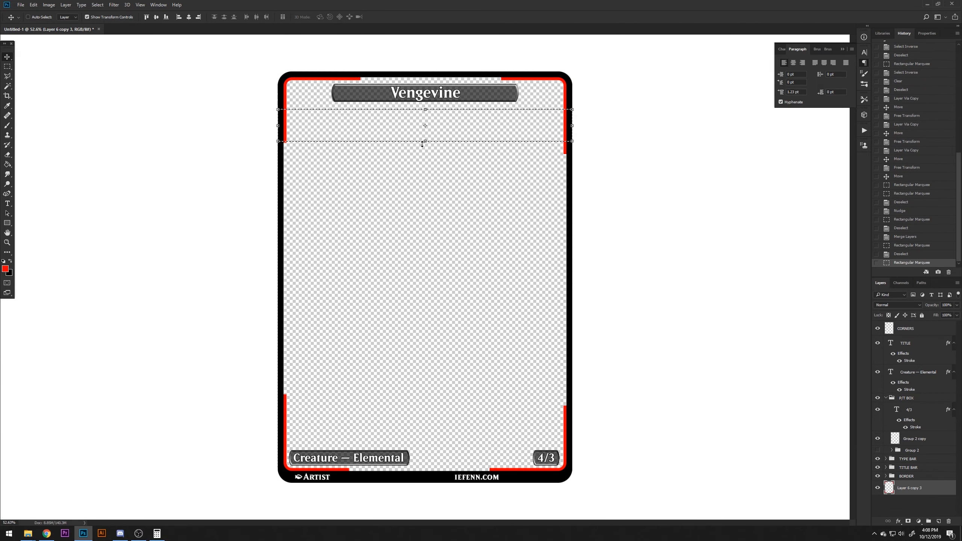
drag(423, 142, 426, 427)
key(Return)
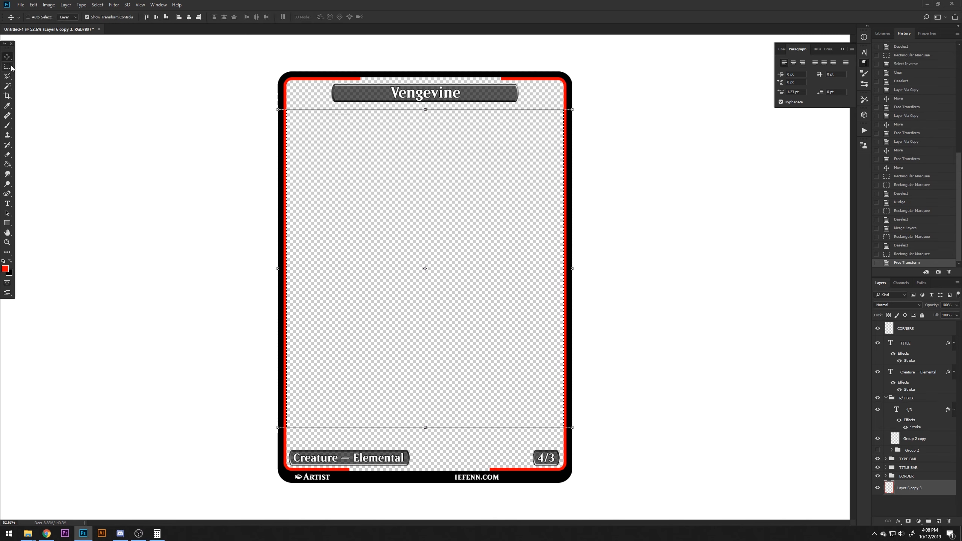
Select a vertical band through the left part of the top and bottom strips, stretch it across to close the frame, and deselect
click(7, 67)
drag(307, 71, 339, 484)
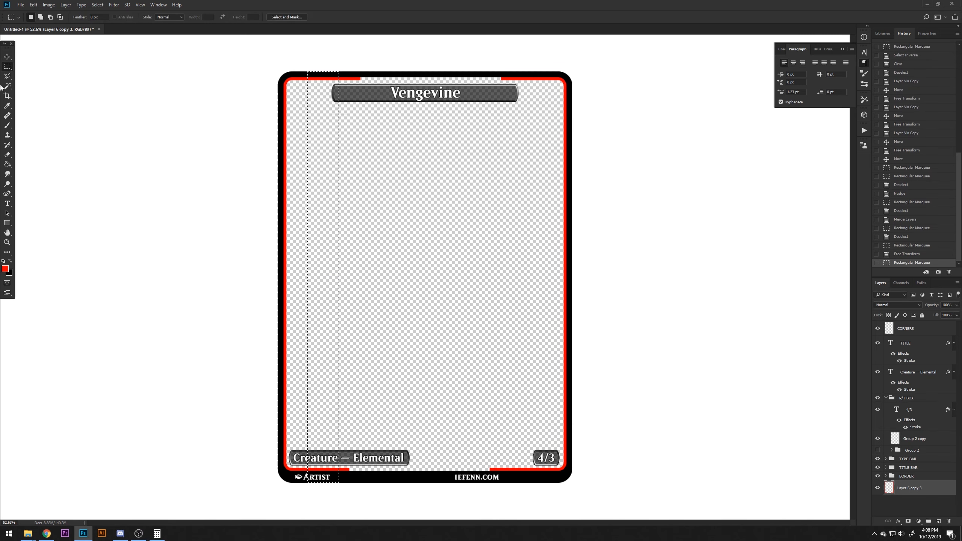
key(v)
drag(340, 281, 538, 275)
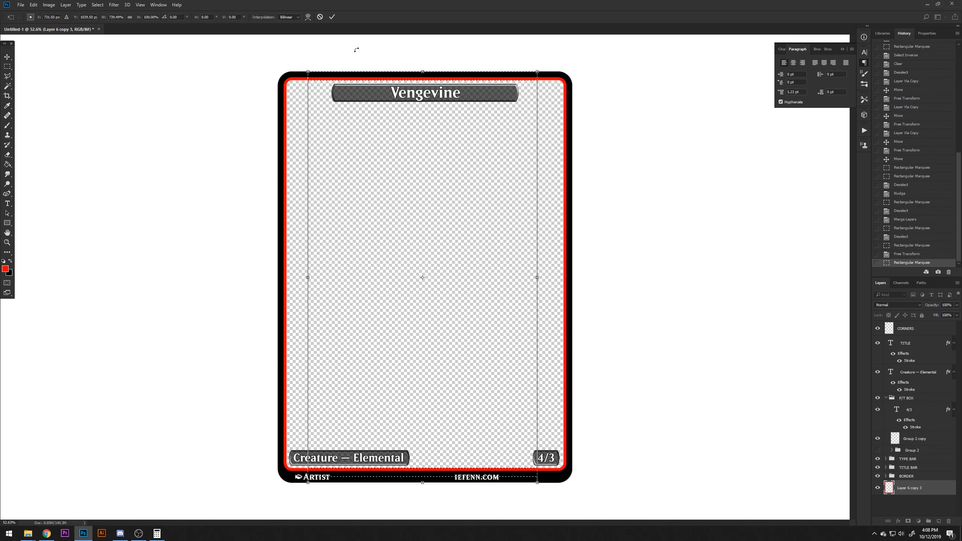
key(Return)
click(7, 67)
click(419, 175)
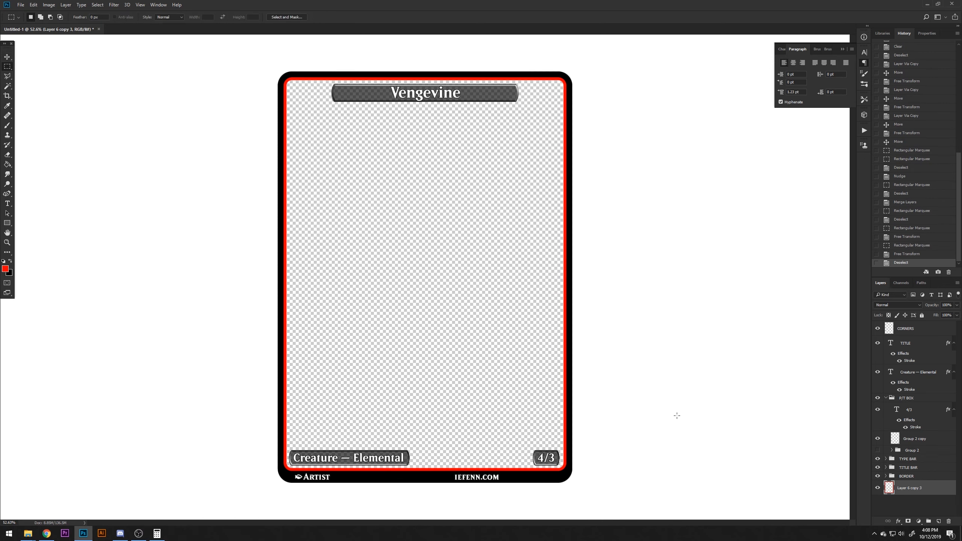
Collapse the P/T BOX group, then duplicate the red frame layer and move the copy up until its lower edge clears the type bar
scroll(522, 338, up, 10)
click(892, 399)
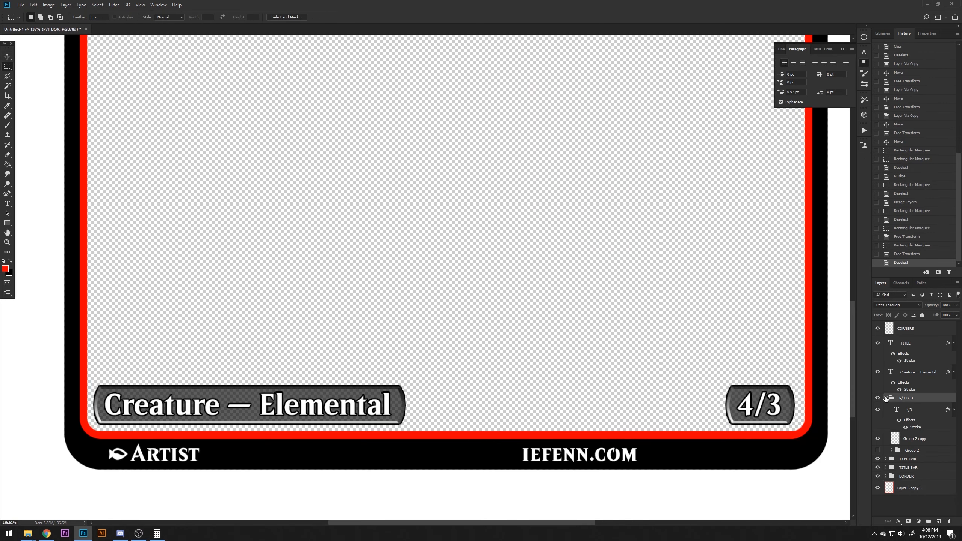
click(886, 398)
click(892, 436)
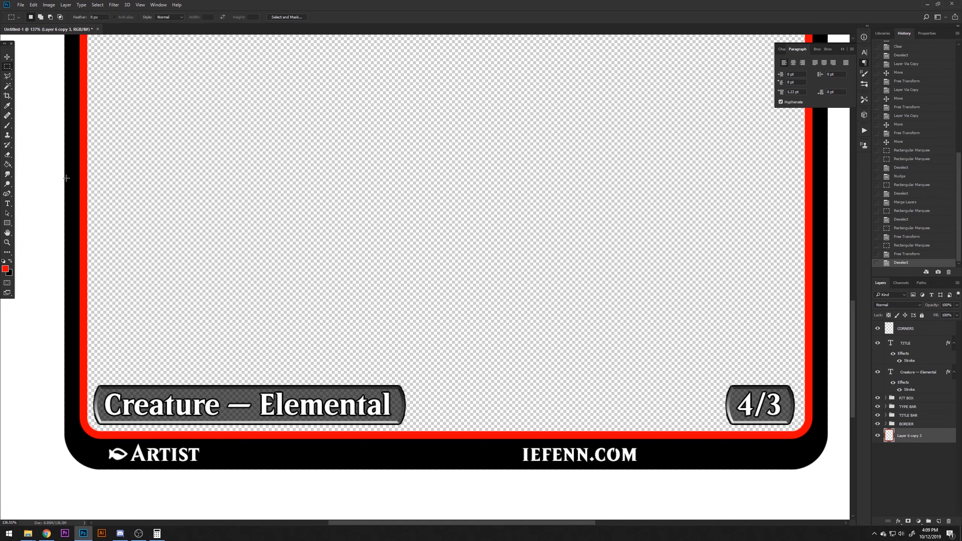
key(ctrl+j)
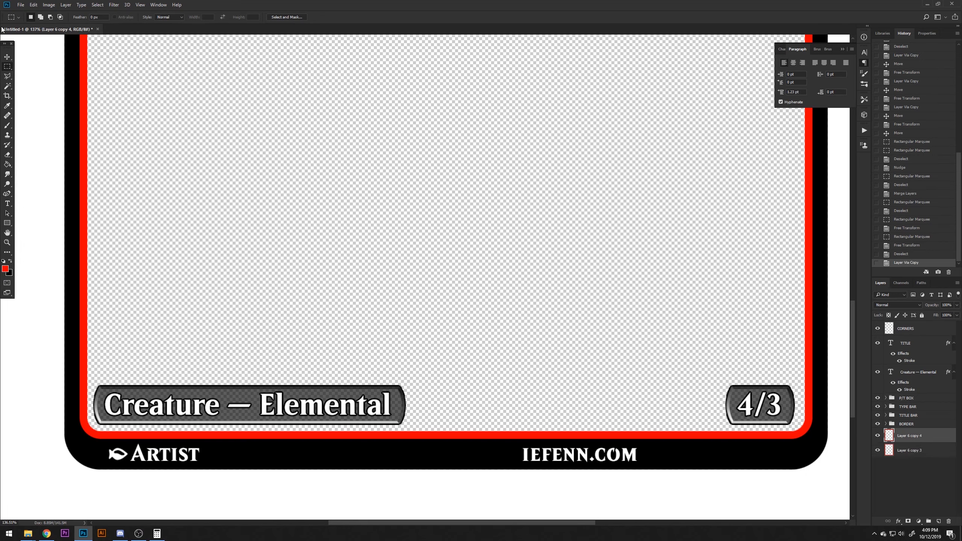
click(7, 55)
drag(242, 396, 261, 362)
click(7, 67)
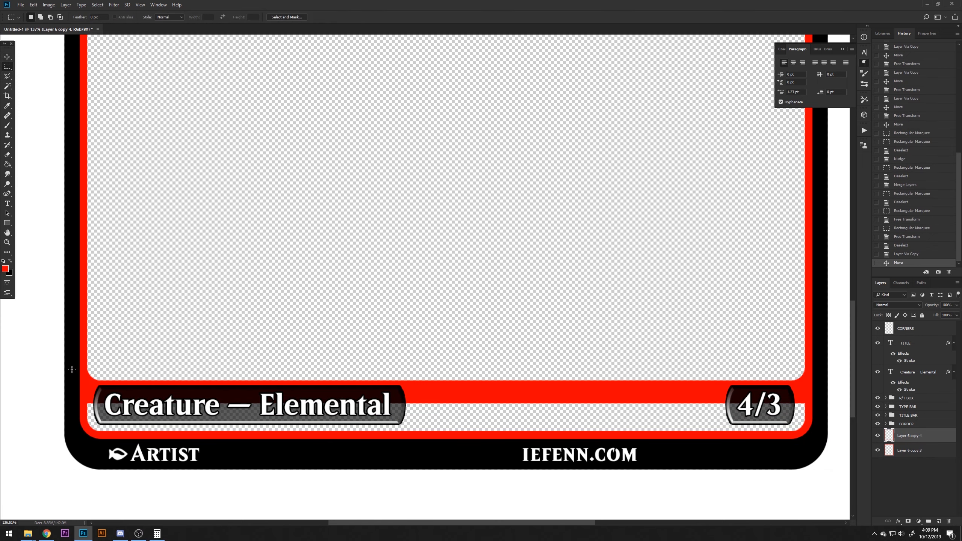
Fill the transparent gap behind the type bar and P/T box with red using the Paint Bucket
drag(57, 387, 535, 426)
key(ctrl+d)
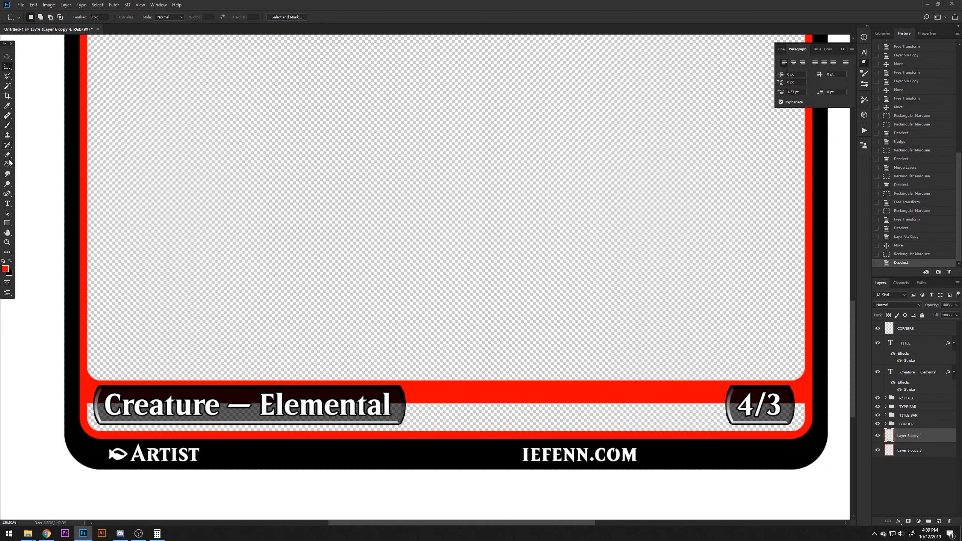
click(252, 444)
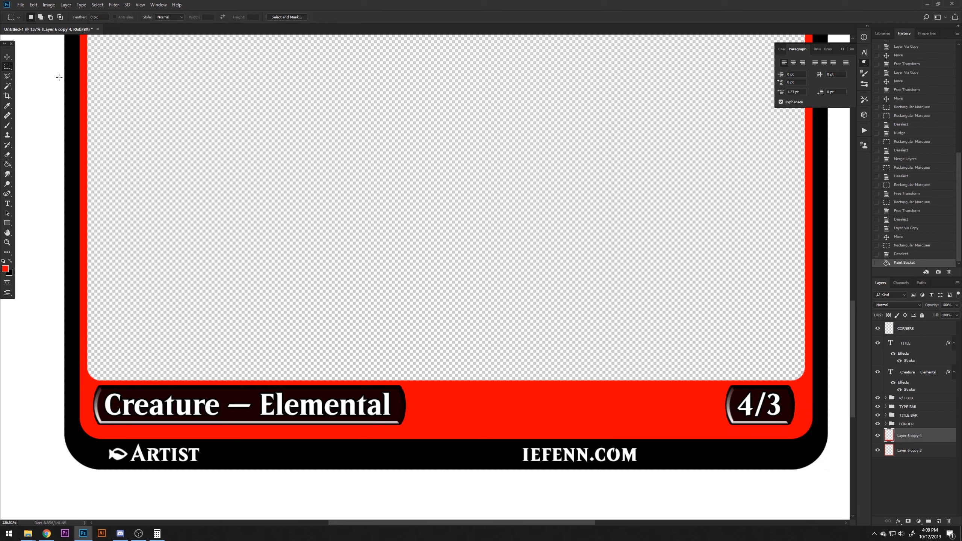
Move the TYPE BAR and P/T BOX groups and the Creature — Elemental text slightly down within the red band
click(910, 407)
shift+click(908, 399)
key(v)
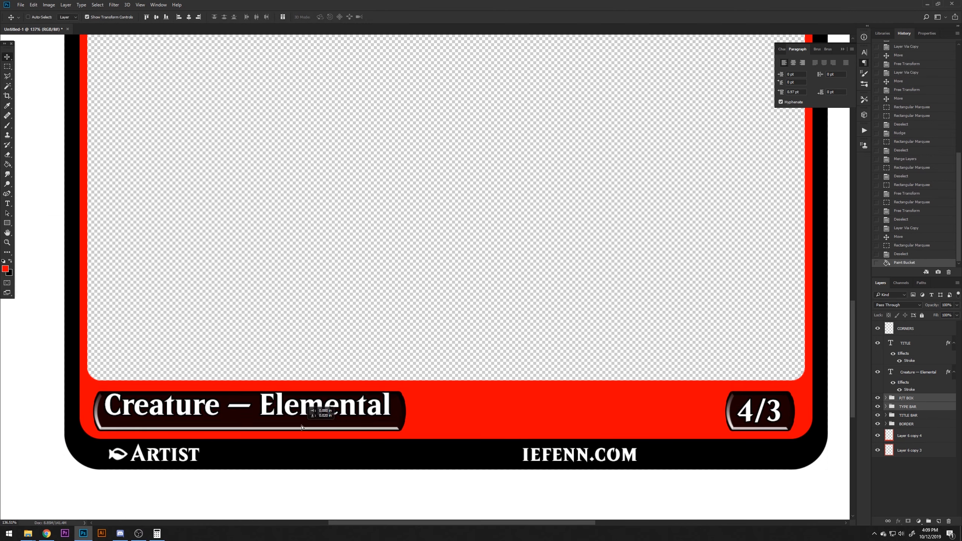
ctrl+click(909, 374)
drag(384, 397, 385, 403)
Place the Creature — Elemental text layer inside the TYPE BAR group
click(906, 399)
click(886, 406)
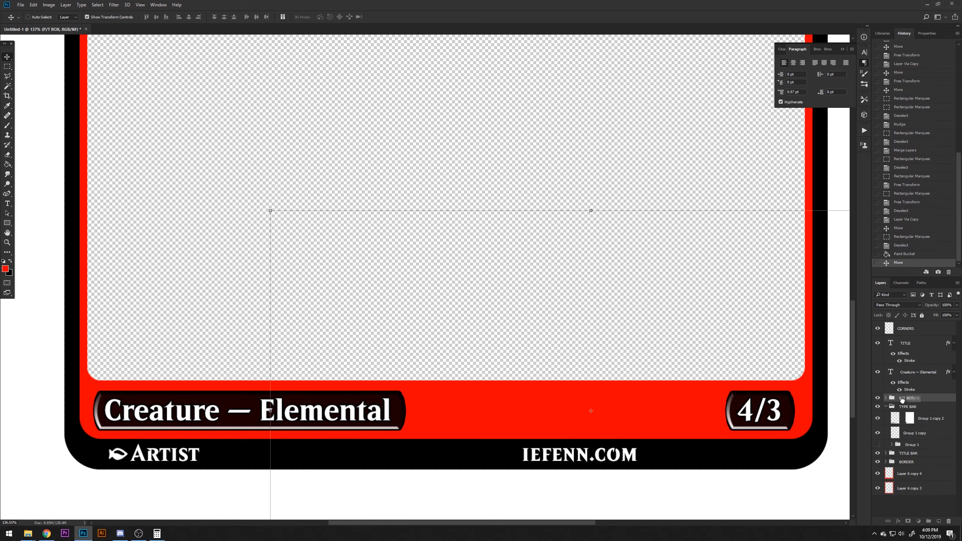
drag(905, 374, 906, 406)
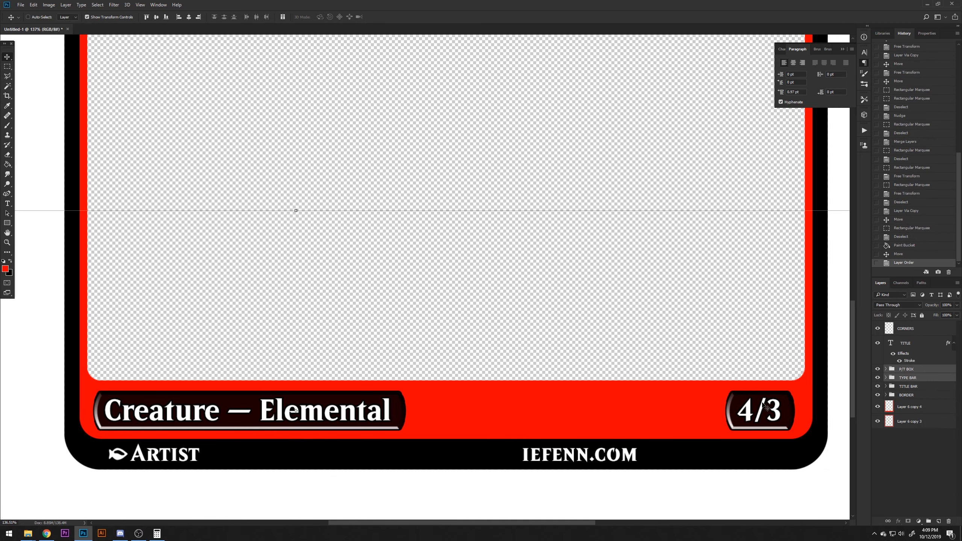
drag(761, 404, 762, 406)
Nudge the Layer 6 copy 4 red band down to even out its margin above the type bar
click(900, 410)
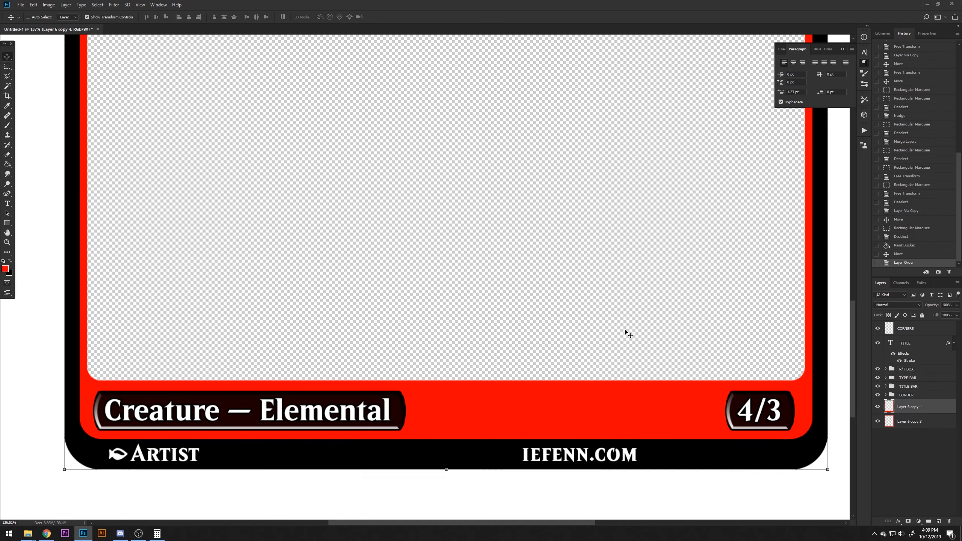
key(Down)
key(Down)
key(Down)
key(Down)
key(Down)
key(Down)
key(Down)
key(Down)
key(Down)
key(Down)
key(Up)
key(Up)
key(Up)
key(Up)
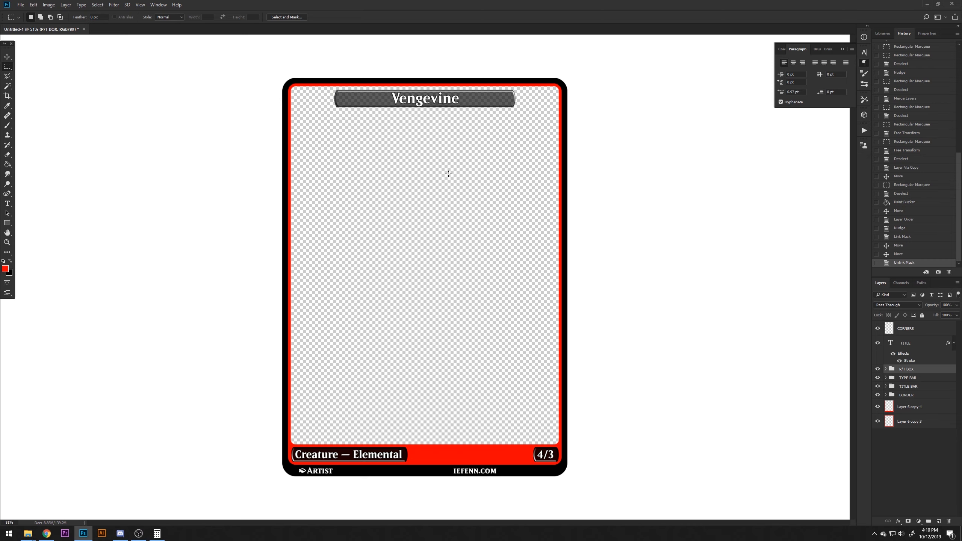
Load the outline of the title bar shape in the TITLE BAR group as a selection and collapse the group
scroll(367, 88, up, 11)
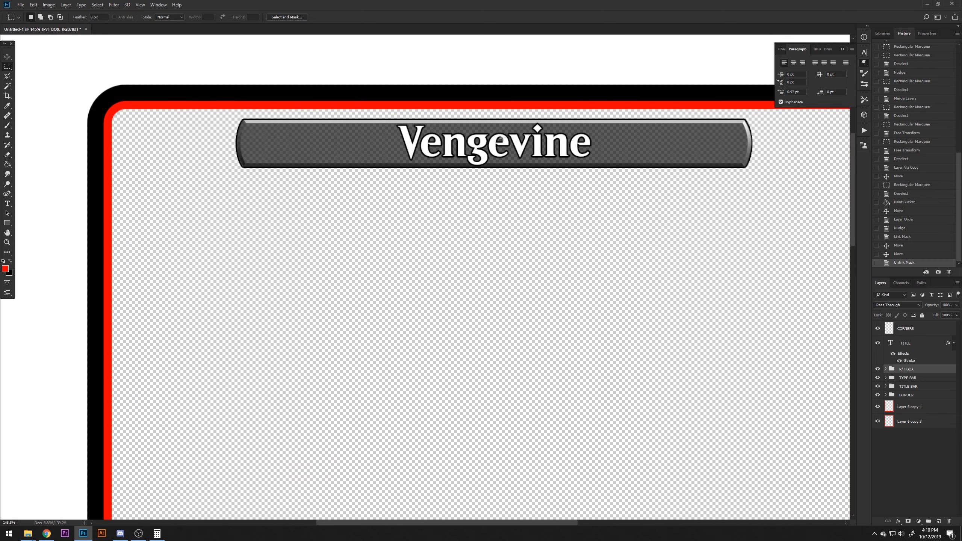
drag(585, 130, 556, 123)
click(892, 388)
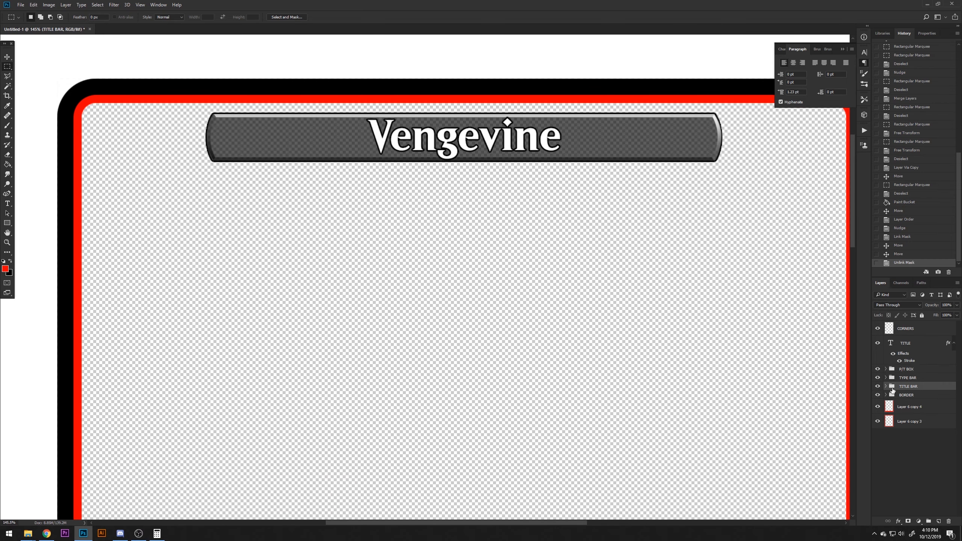
click(886, 387)
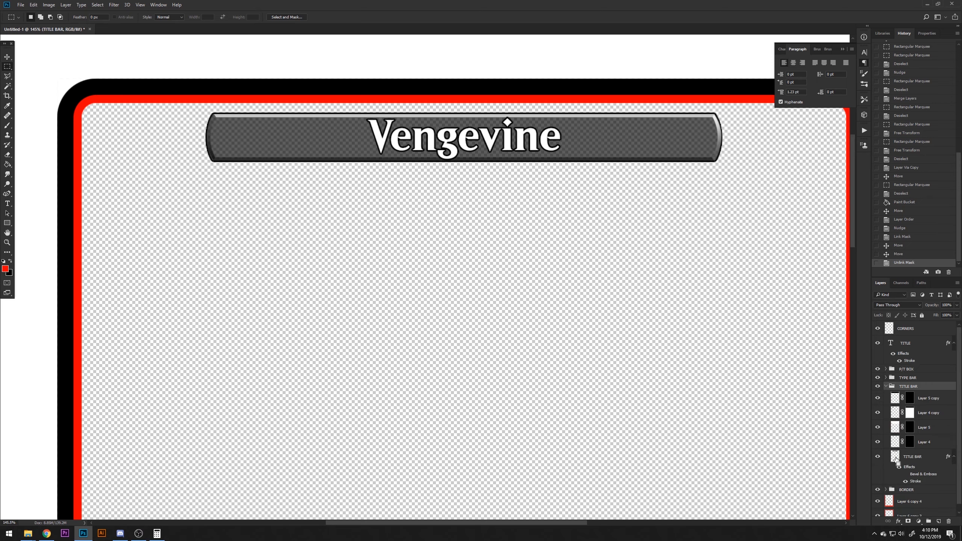
ctrl+click(896, 457)
click(886, 386)
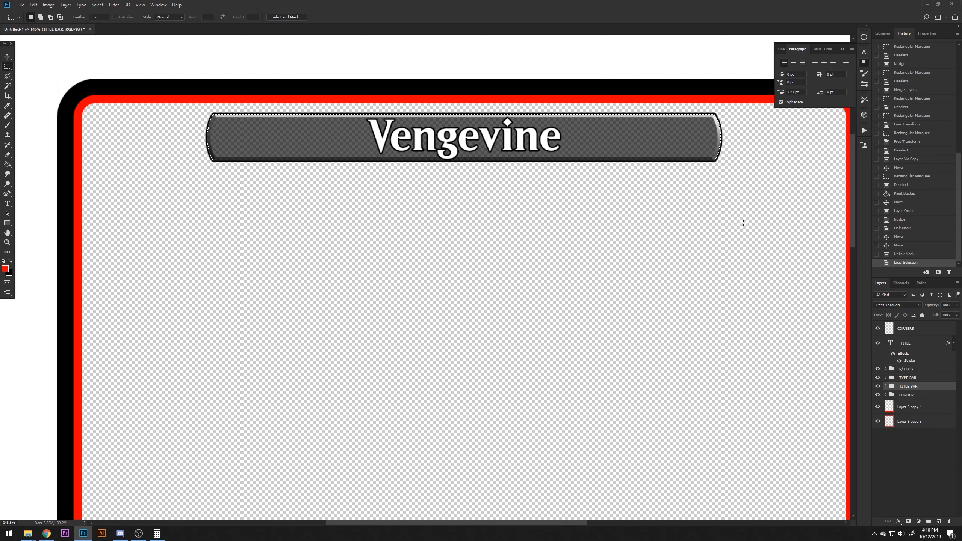
Create a new layer above Layer 6 copy 4 and mask out the title bar area with the inverted selection
scroll(575, 76, up, 2)
scroll(574, 76, up, 1)
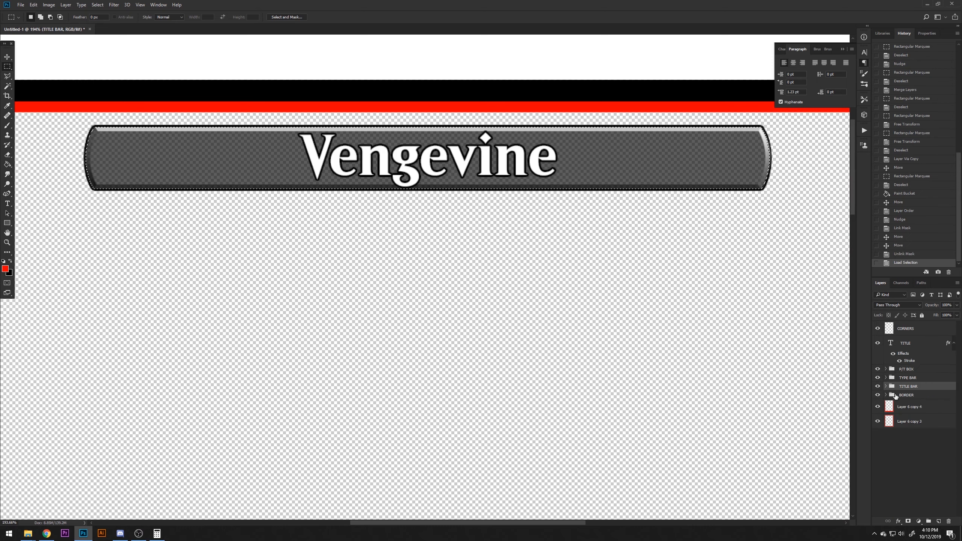
click(879, 402)
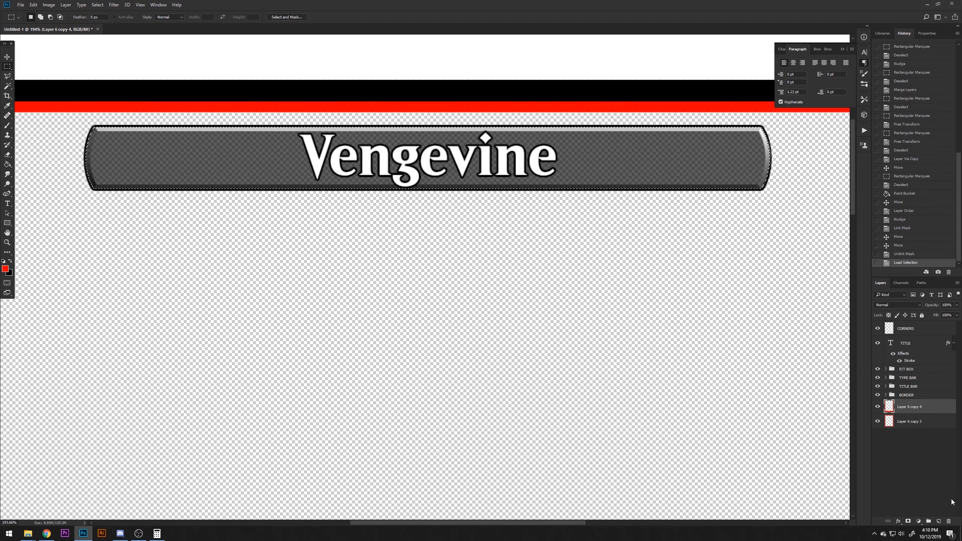
click(939, 522)
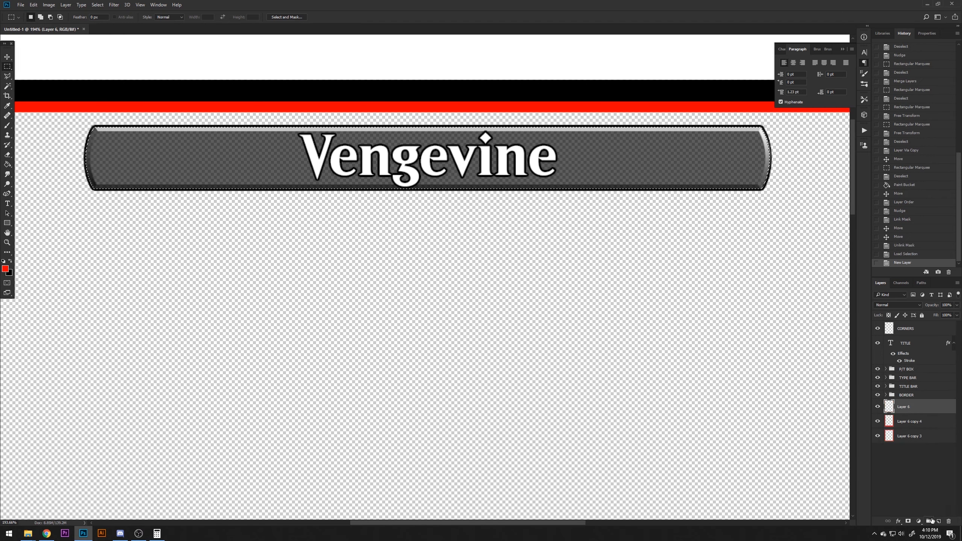
key(ctrl+shift+i)
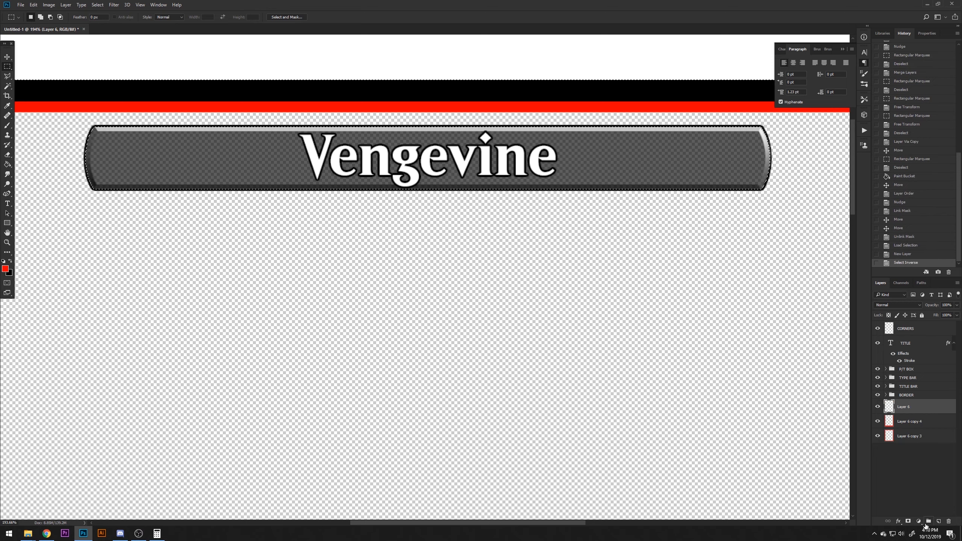
click(908, 522)
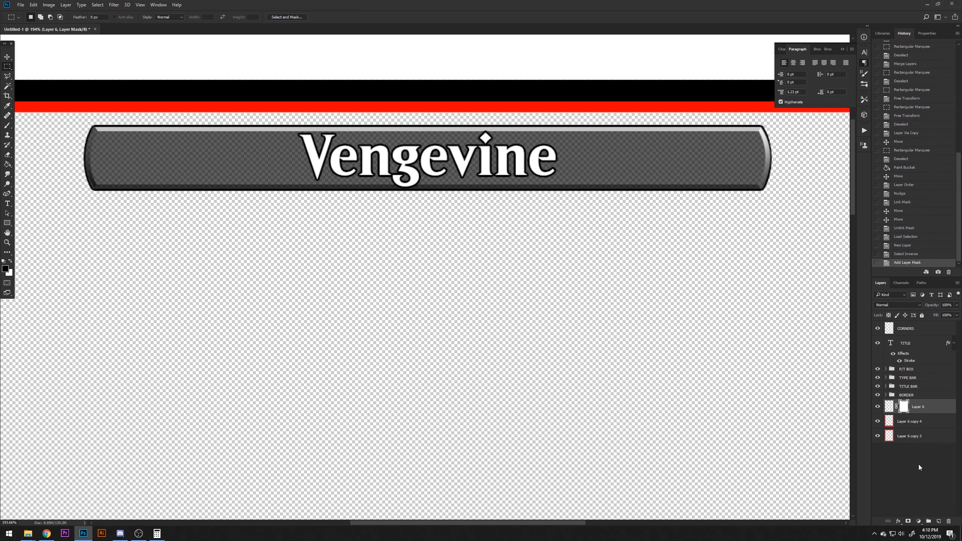
Try to paint red around the masked title bar on Layer 6 with a large brush
scroll(766, 269, down, 3)
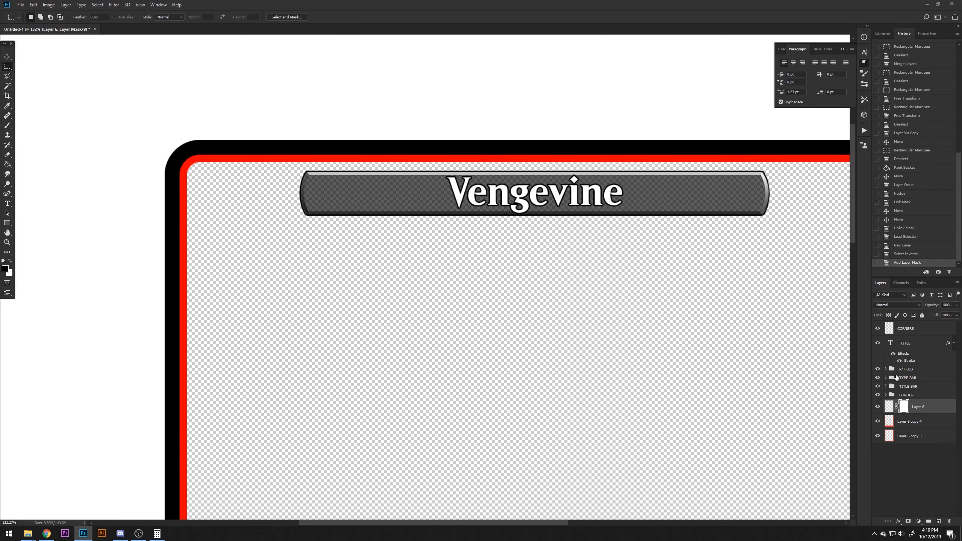
click(889, 411)
scroll(343, 209, right, 2)
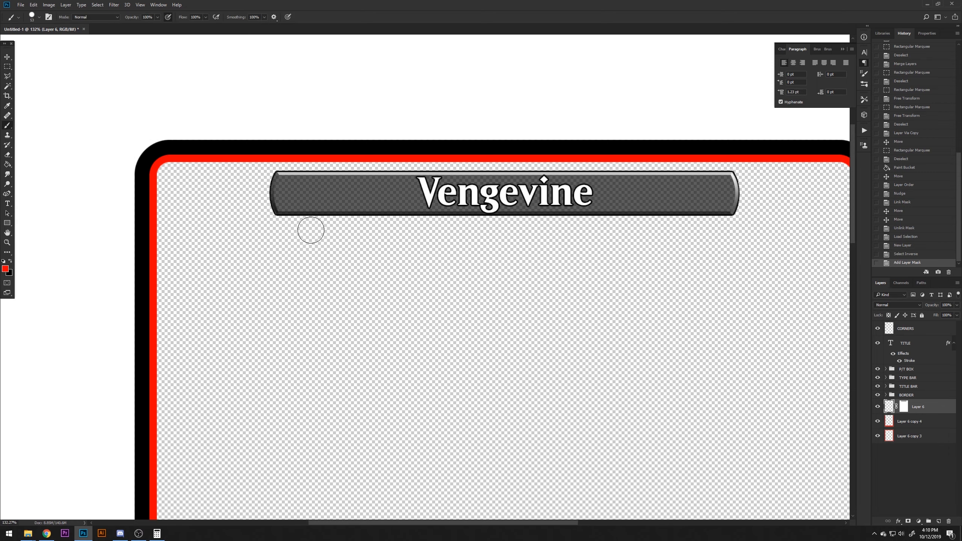
mouse_move(311, 230)
mouse_down()
mouse_move(375, 269)
mouse_move(402, 227)
mouse_up()
mouse_move(343, 192)
mouse_down()
mouse_move(675, 303)
mouse_move(644, 240)
mouse_up()
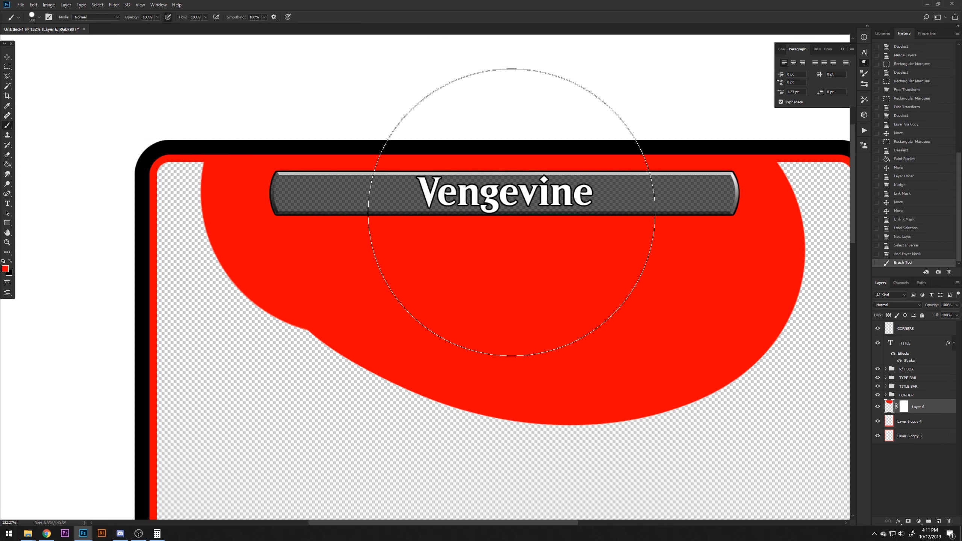
key(ctrl+z)
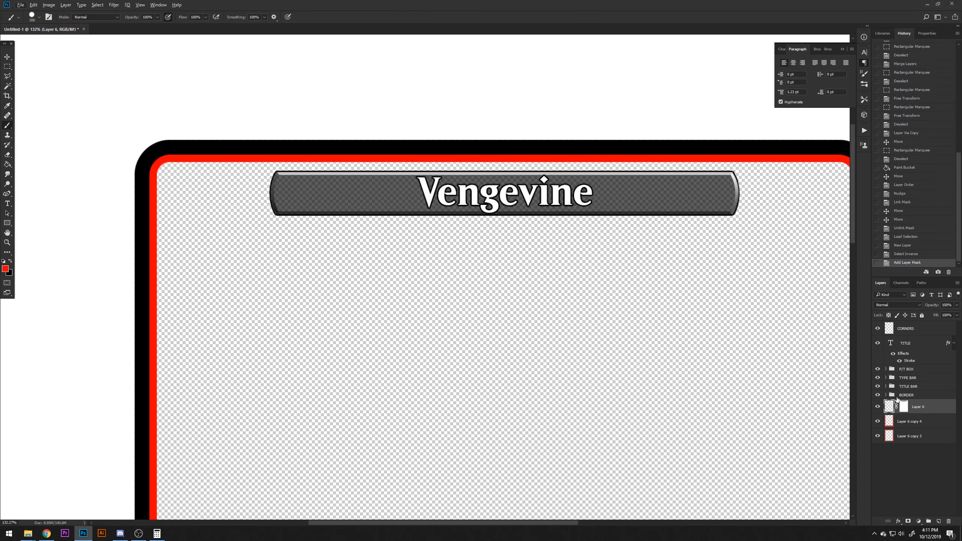
Load the Layer 6 mask as a selection and invert it to select the title bar shape
right_click(905, 411)
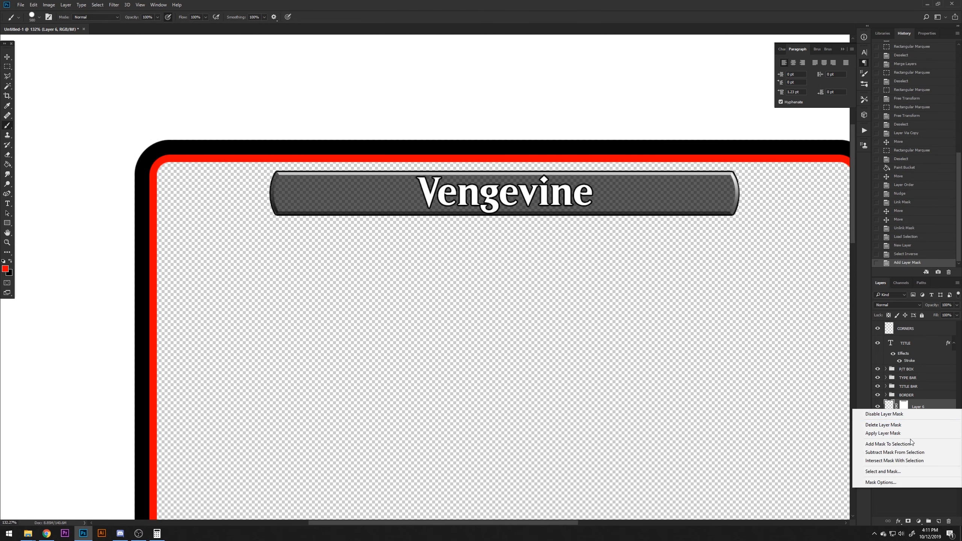
click(912, 444)
key(ctrl+shift+i)
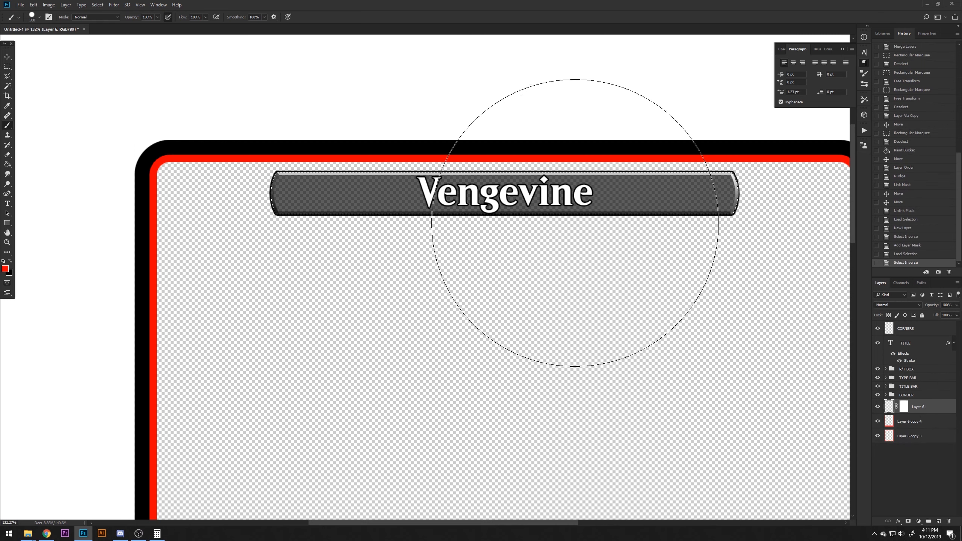
Expand the title bar selection by 10 pixels
click(114, 5)
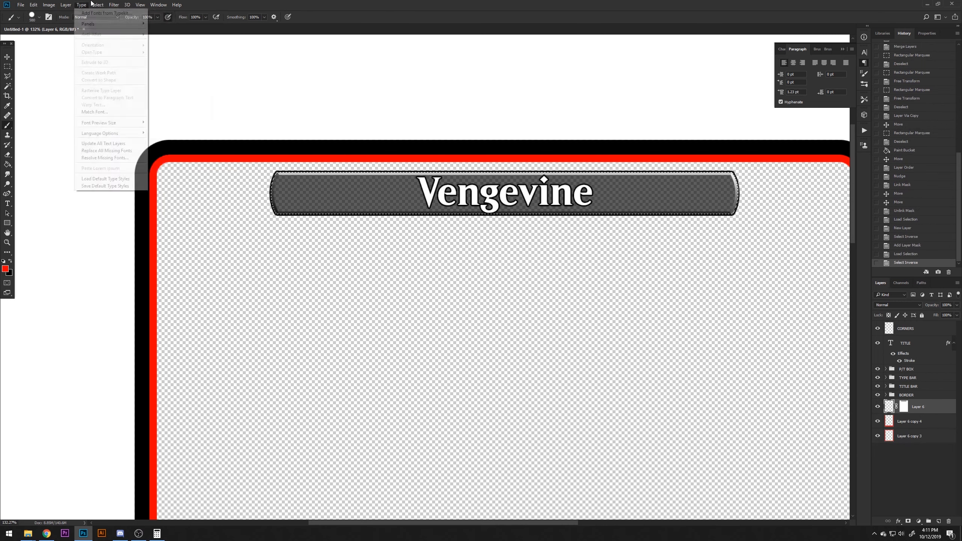
key(Left)
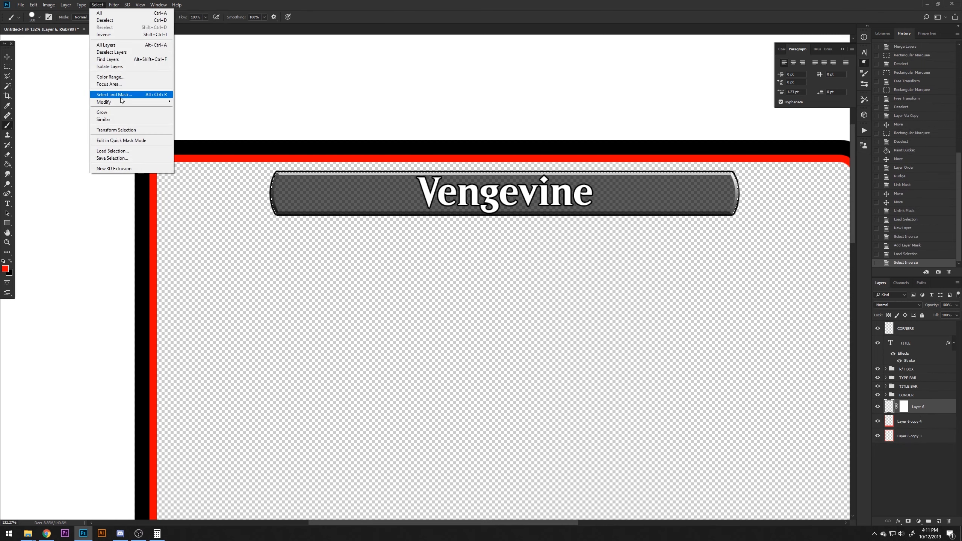
mouse_move(121, 101)
click(187, 117)
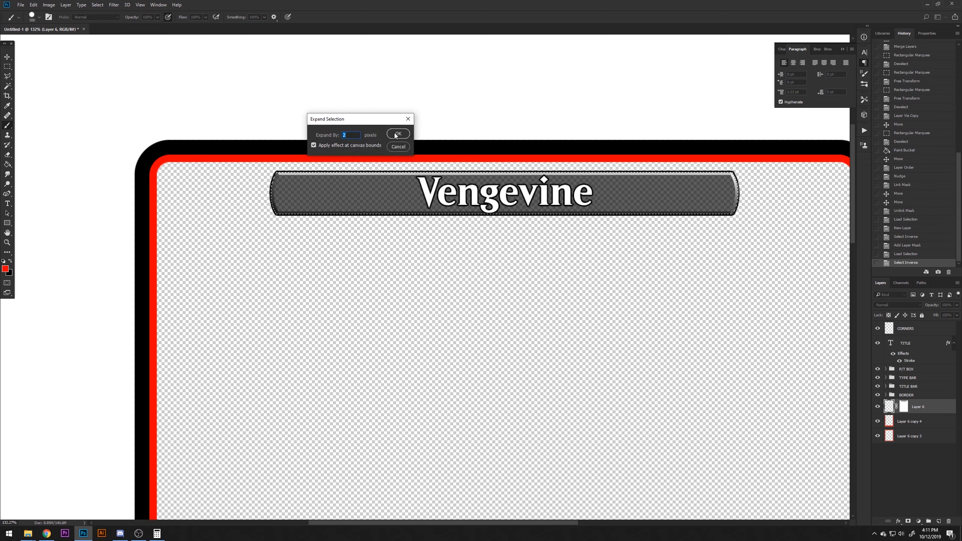
click(396, 134)
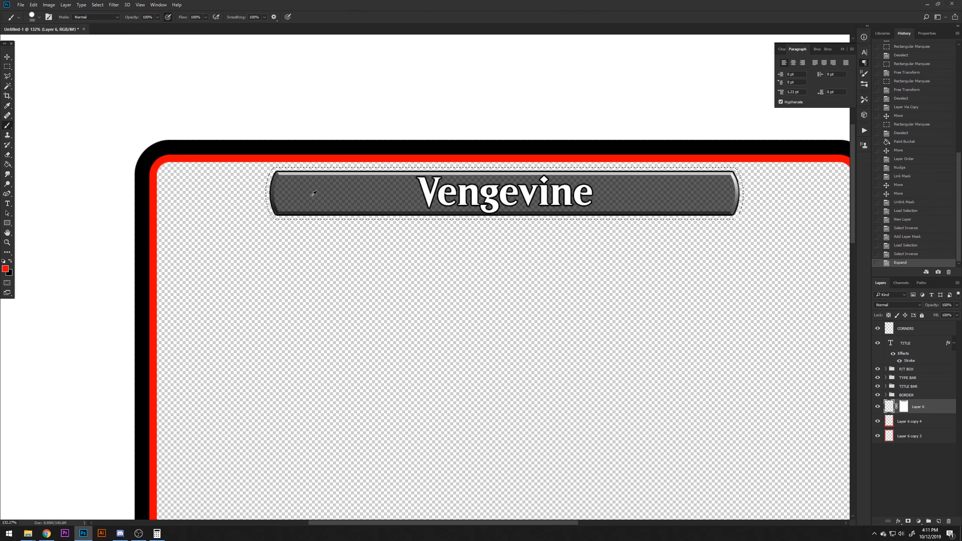
Try to expand the title bar selection a second time for a thicker outline
scroll(314, 193, up, 5)
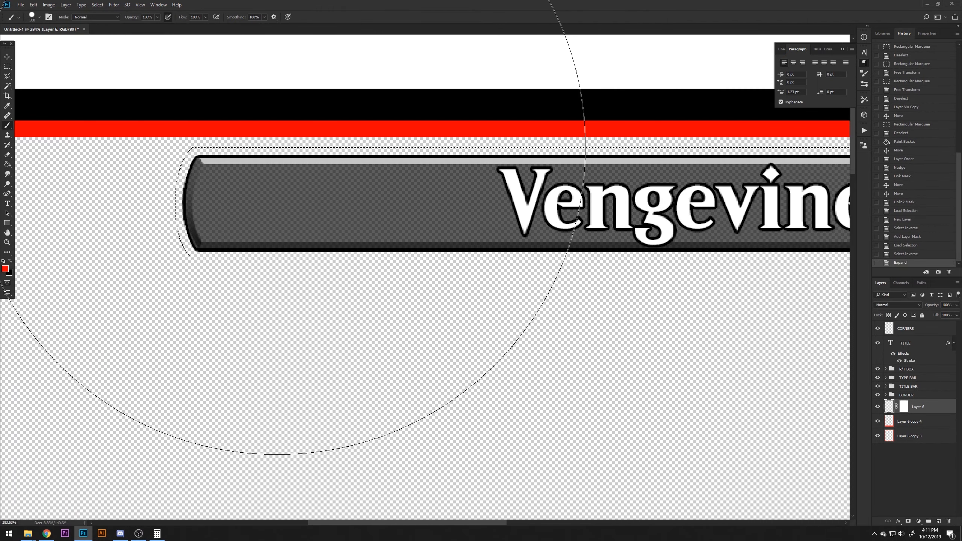
click(97, 4)
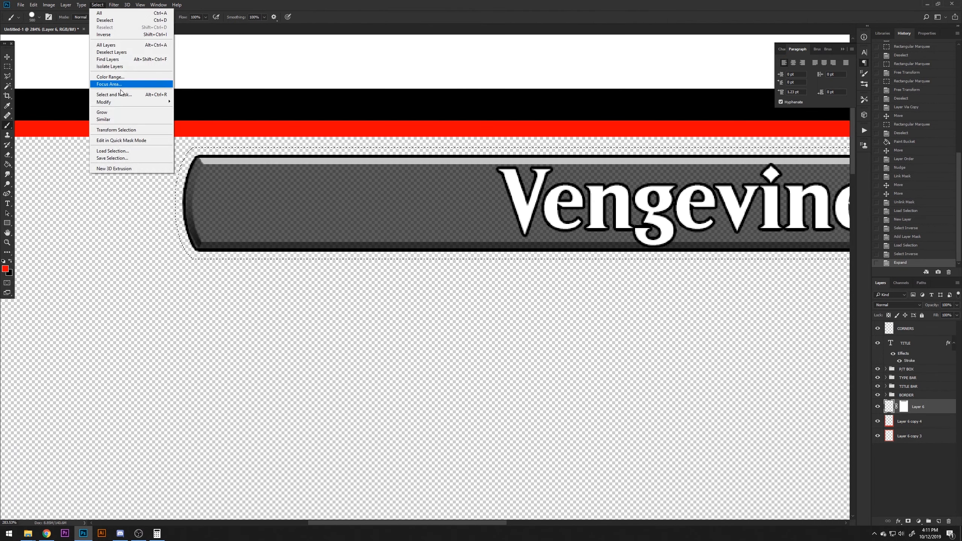
mouse_move(113, 102)
click(190, 116)
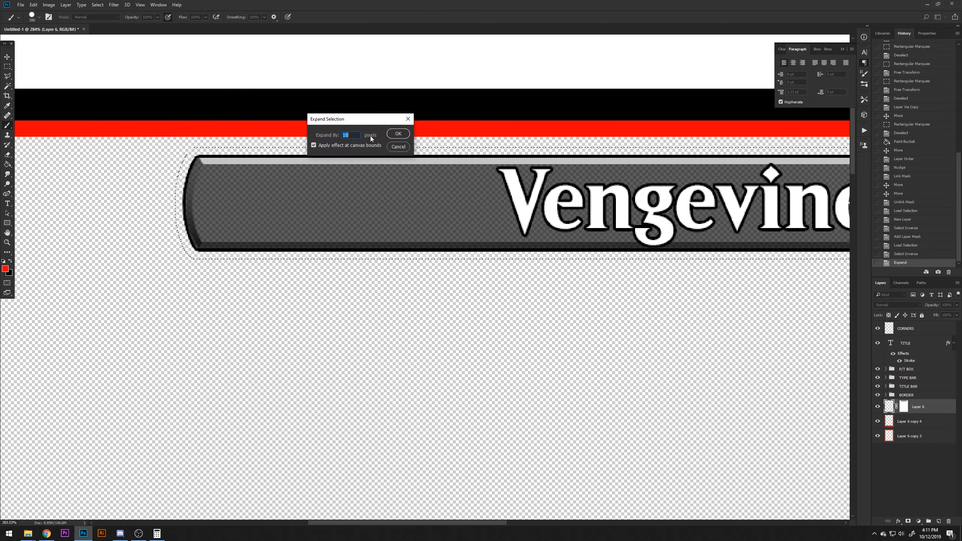
click(396, 134)
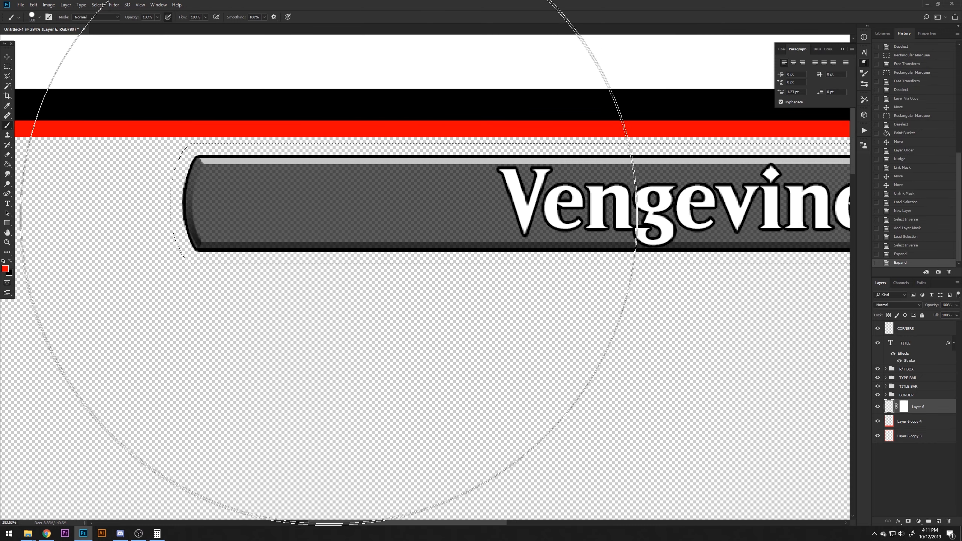
Try to paint the enlarged title bar selection red on Layer 6, deselect it and inspect the outline
click(328, 220)
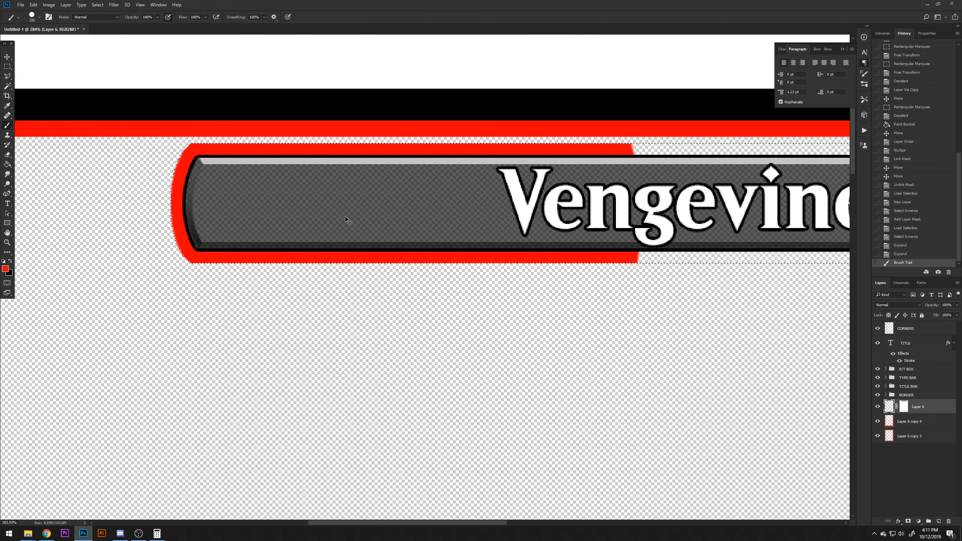
scroll(304, 227, down, 4)
drag(447, 254, 641, 237)
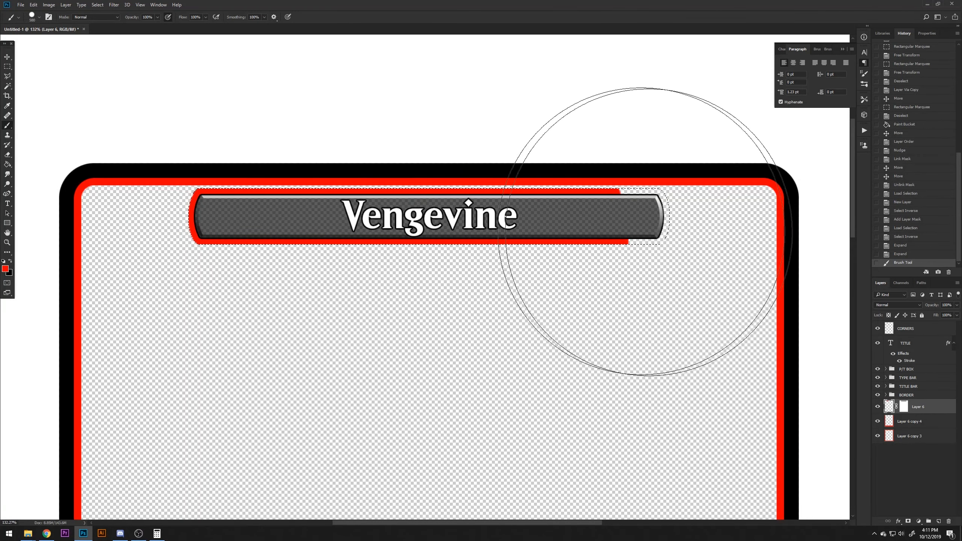
click(6, 67)
click(653, 241)
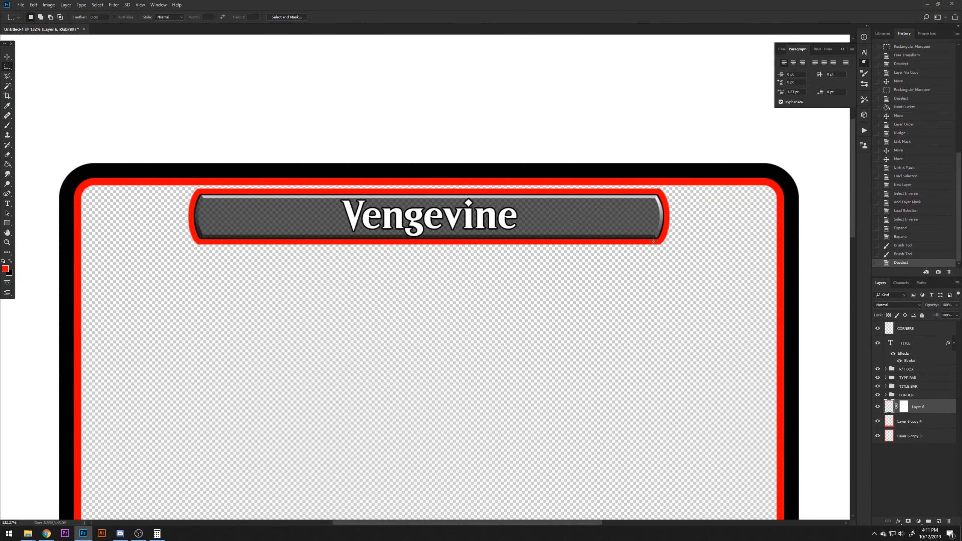
scroll(684, 256, down, 5)
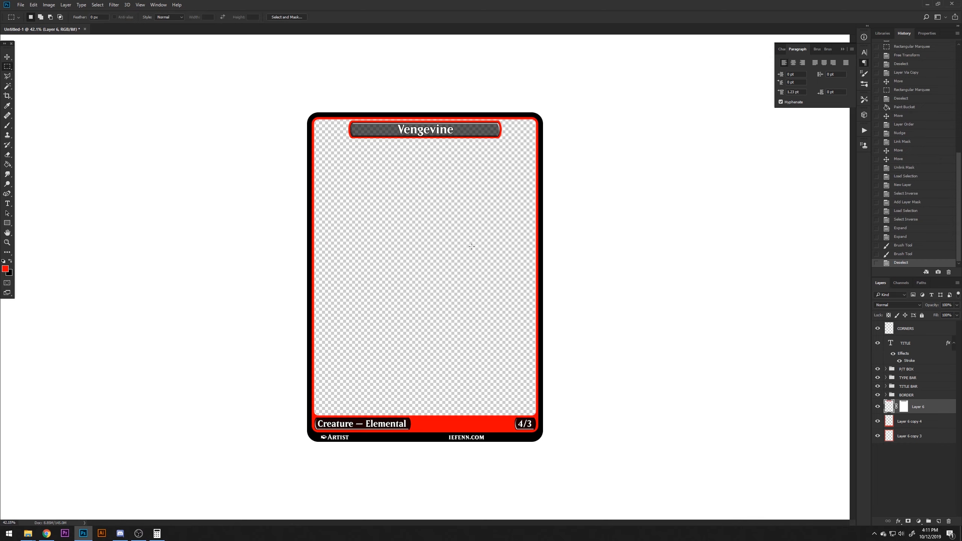
scroll(429, 200, up, 6)
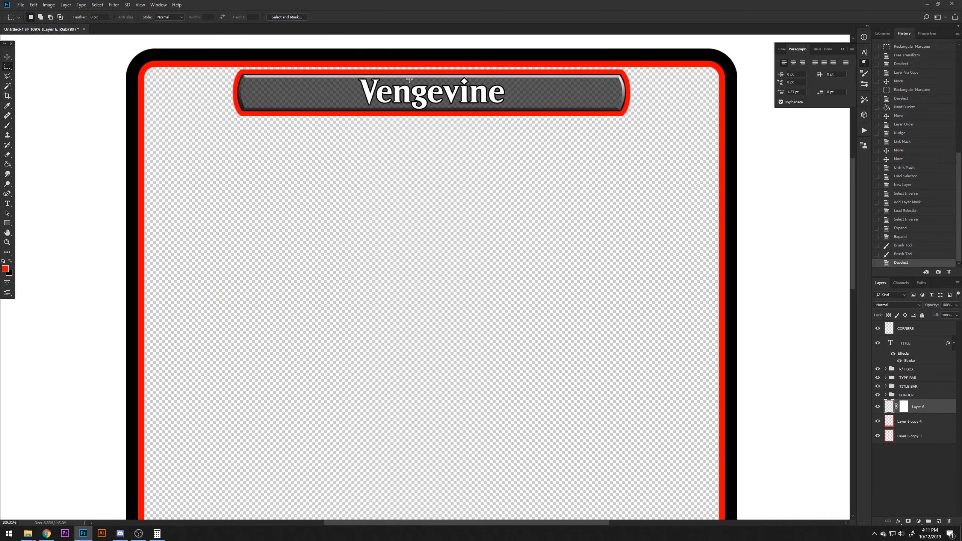
scroll(409, 80, up, 1)
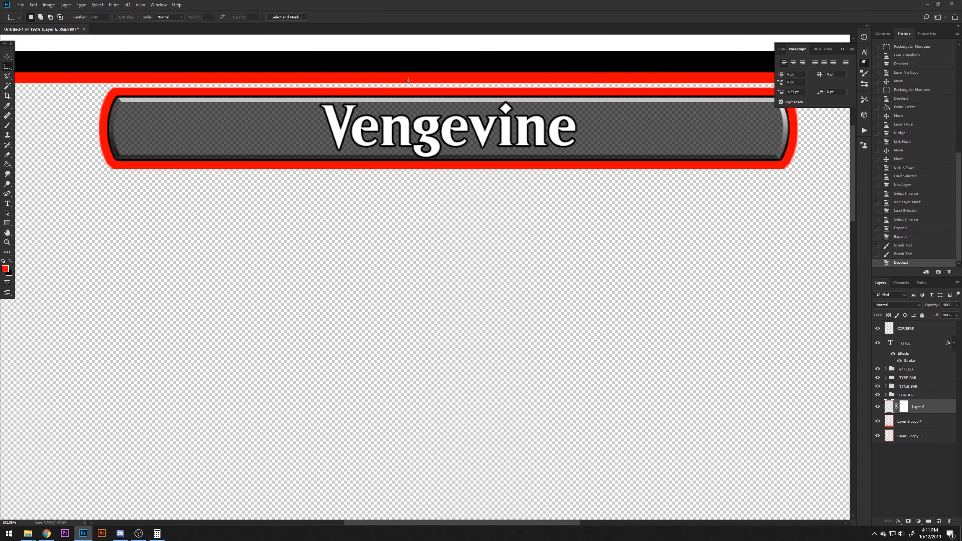
Undo the deselection, both red brush strokes and the second expansion of the title bar selection
key(ctrl+alt+z)
key(ctrl+alt+z)
key(ctrl+alt+z)
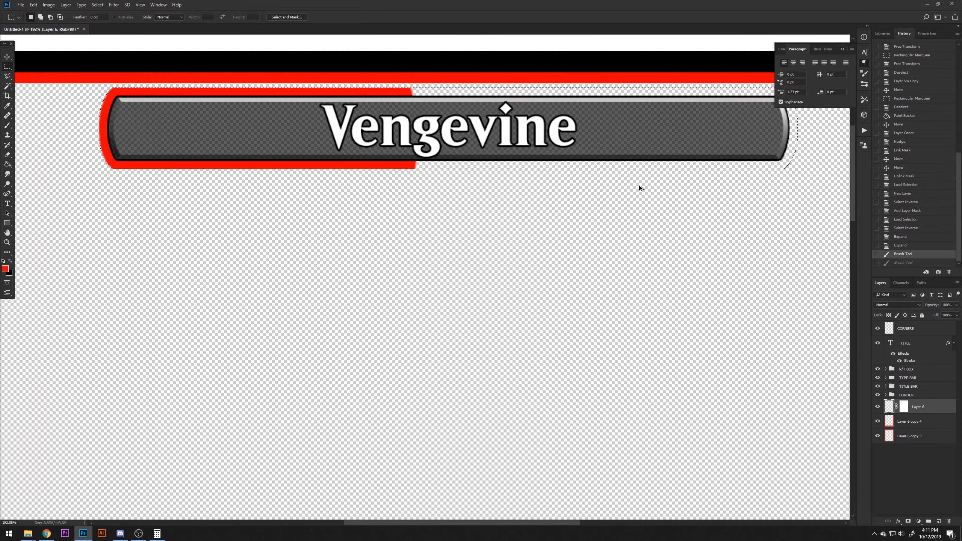
key(ctrl+alt+z)
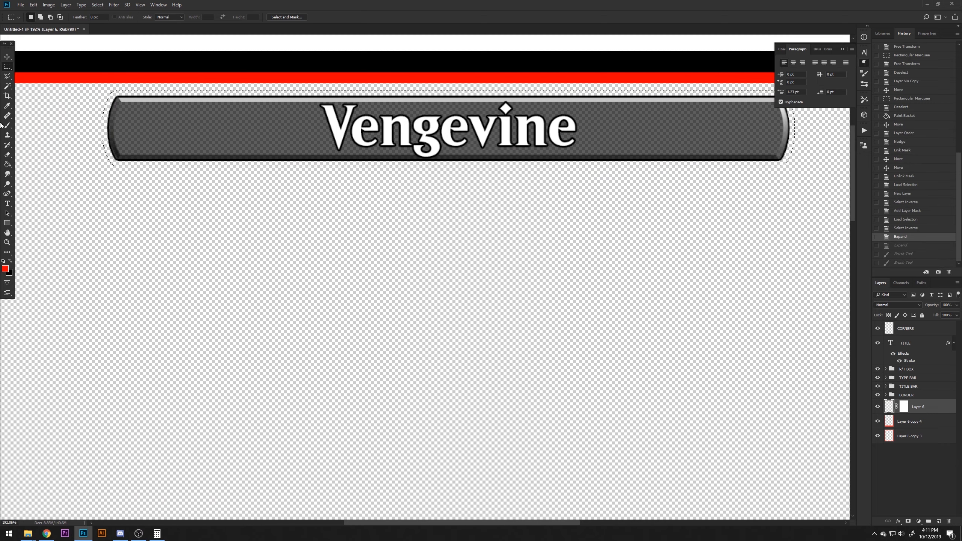
Paint the title bar selection red on Layer 6 with the large brush and deselect it
key(b)
drag(205, 150, 664, 151)
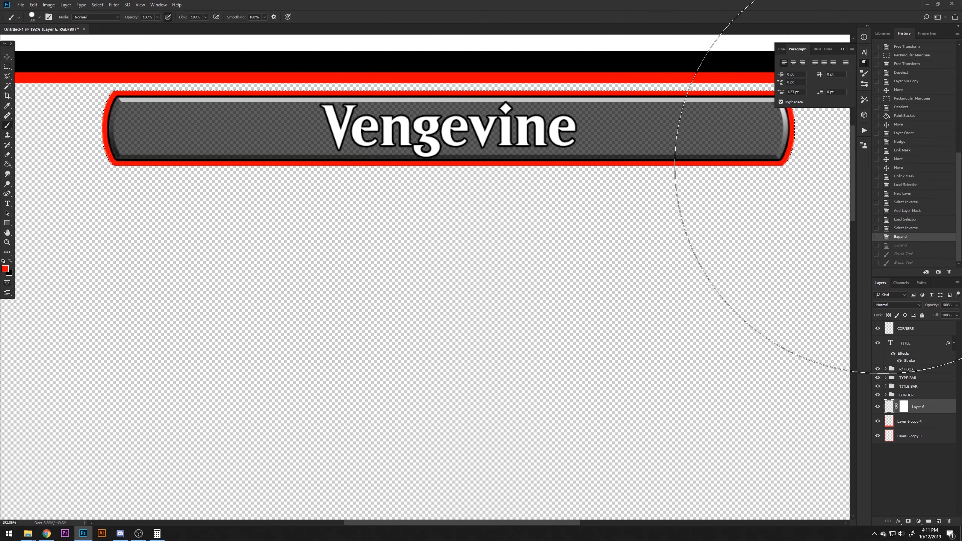
key(m)
key(ctrl+d)
scroll(239, 134, down, 3)
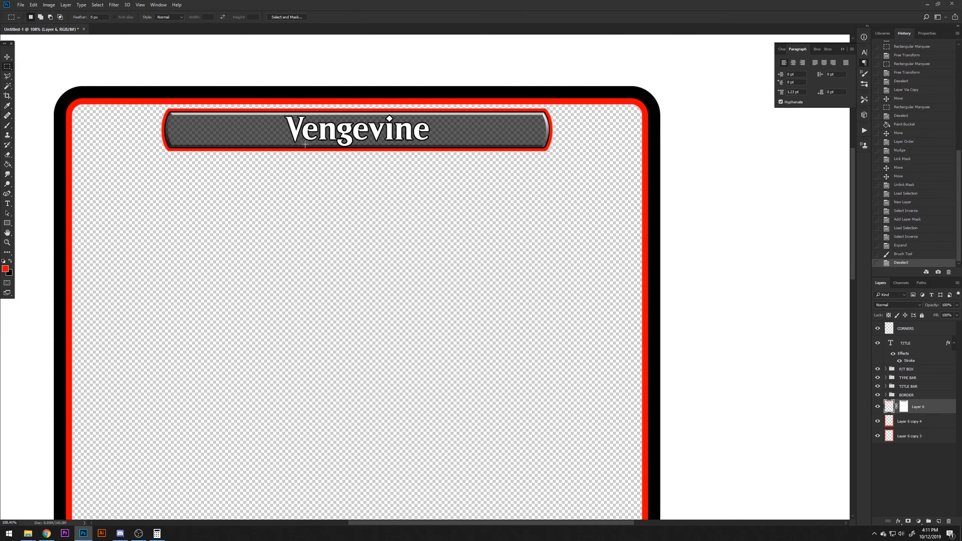
scroll(305, 144, down, 4)
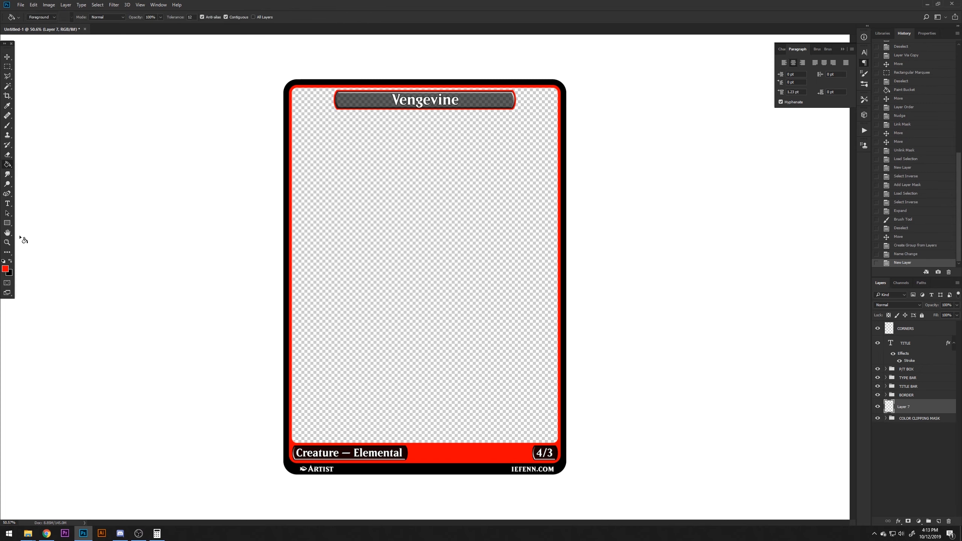
Fill Layer 7 with green using the Paint Bucket and clip it to the COLOR CLIPPING MASK group
click(6, 269)
drag(560, 364, 560, 337)
key(Return)
click(540, 301)
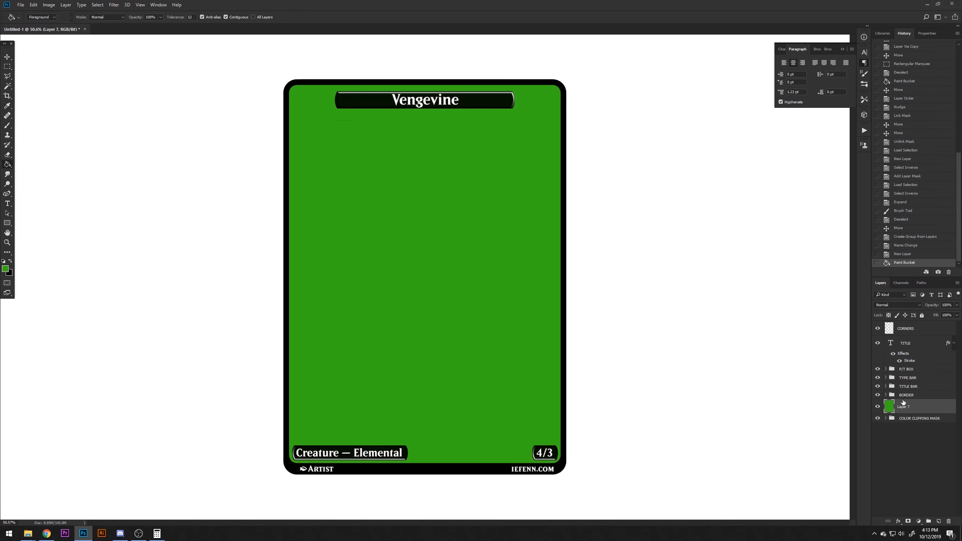
right_click(906, 407)
click(924, 204)
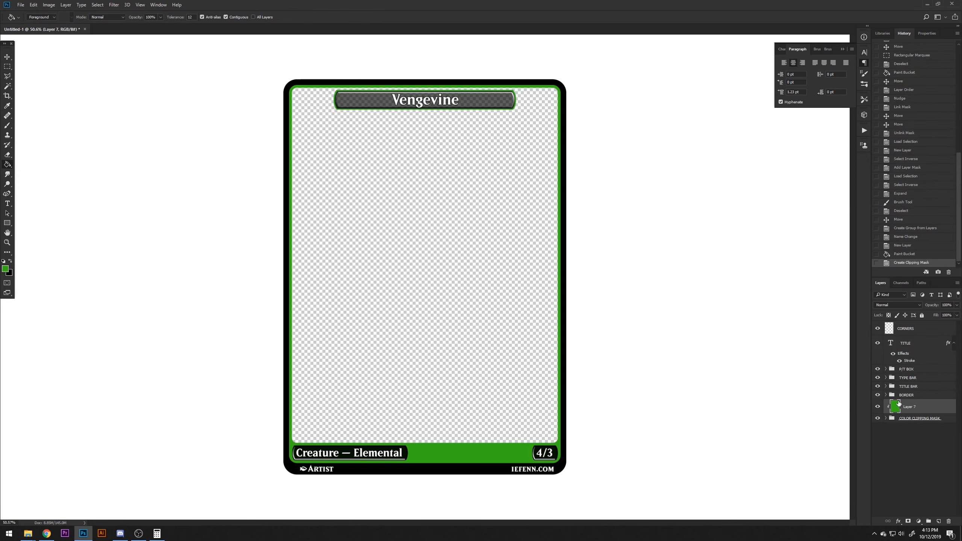
Check the clipped green layer's visibility, try painting black on it with the brush, and undo the stroke
click(878, 407)
click(891, 418)
click(878, 407)
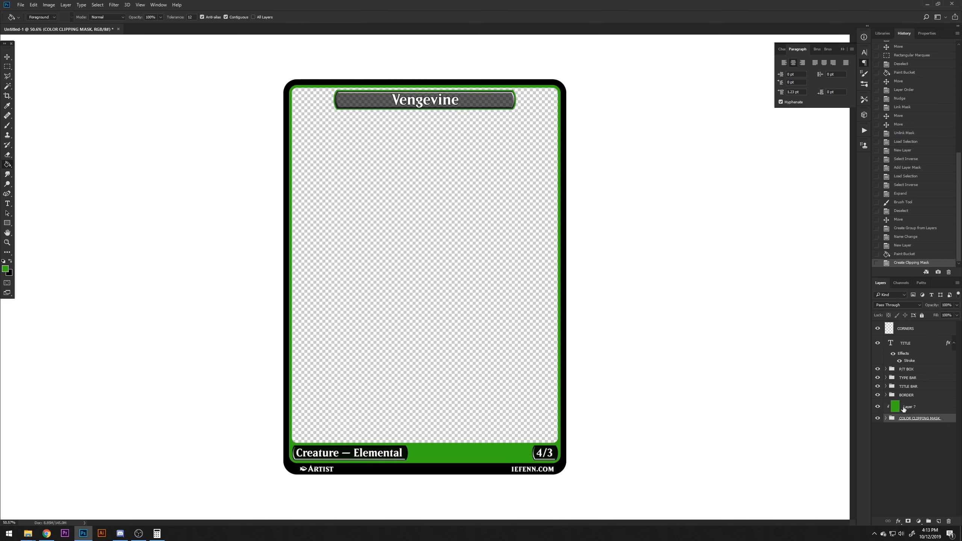
click(904, 407)
click(7, 126)
click(10, 261)
mouse_move(281, 261)
mouse_down()
mouse_move(473, 149)
mouse_move(519, 146)
mouse_up()
key(ctrl+z)
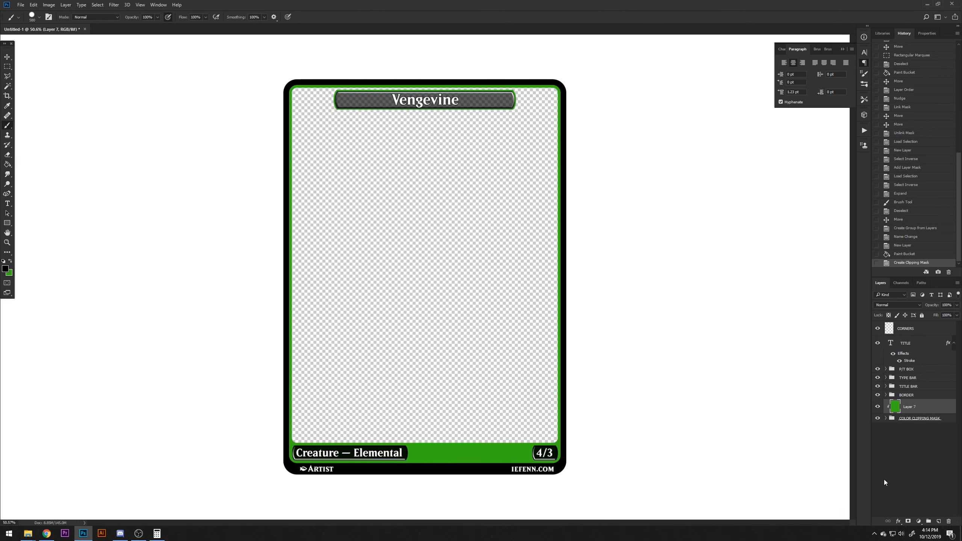
Add five new layers clipped to the COLOR CLIPPING MASK group, directly below green Layer 7
scroll(432, 361, up, 2)
scroll(431, 362, down, 1)
click(915, 420)
click(940, 522)
click(940, 521)
click(940, 522)
click(940, 522)
click(940, 522)
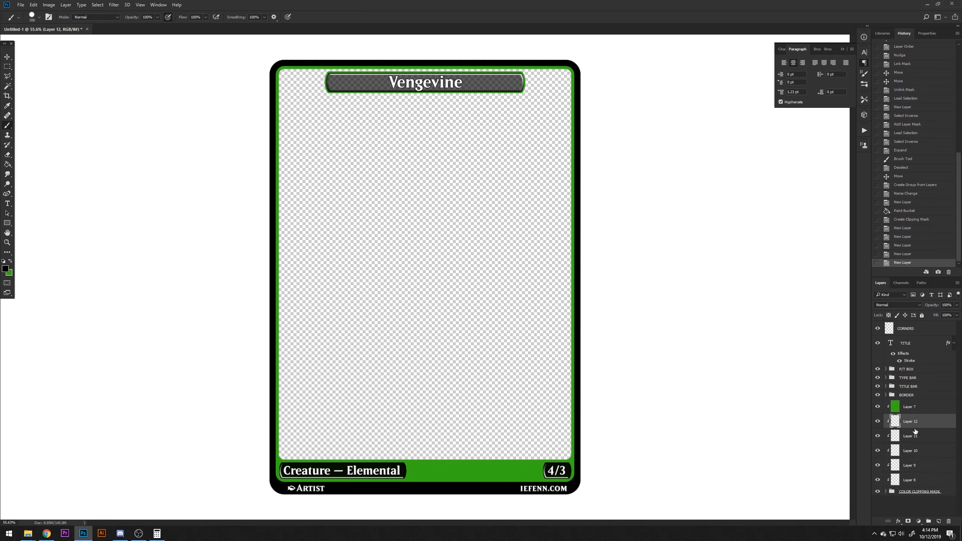
Rename Layer 12 as WHITE and Layer 11 as BLUE
double_click(914, 422)
text(WHITE)
key(Return)
double_click(920, 436)
text(BLUE)
key(Return)
Rename Layer 10 as BLACK and Layer 9 as RED
double_click(909, 451)
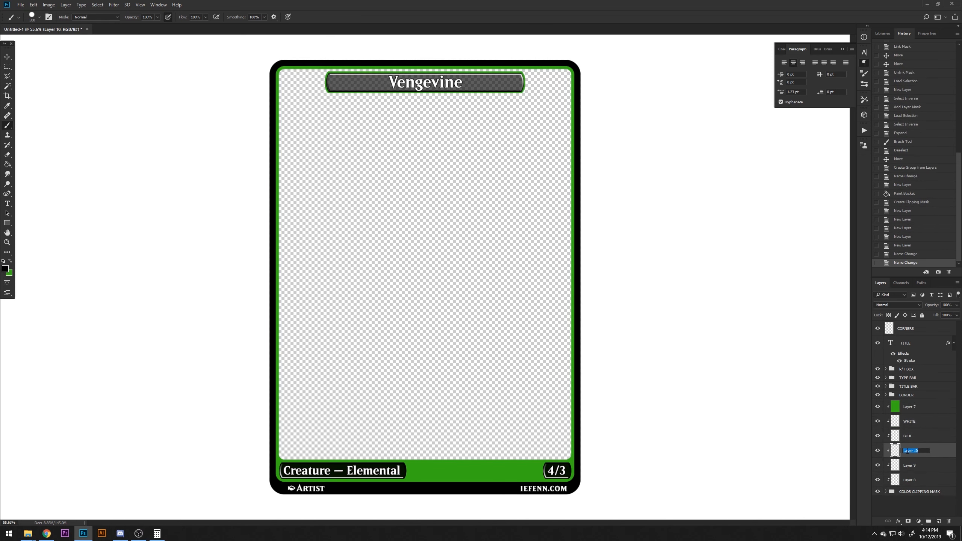
text(BLACK)
key(Return)
double_click(910, 465)
text(RED)
key(Return)
Rename Layer 7 as GREEN and move it directly below the RED layer
double_click(910, 407)
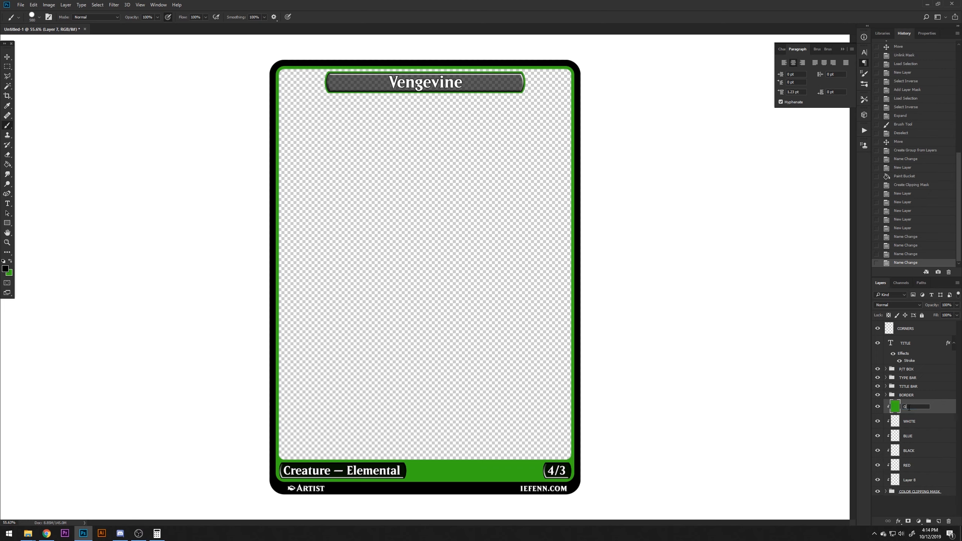
text(GREEN)
drag(919, 423, 932, 479)
Rename Layer 8 as COLORLESS and add a new layer named GOLD above it
double_click(911, 481)
text(COLORLESS)
key(Return)
click(939, 521)
double_click(910, 481)
text(GOLD)
key(Return)
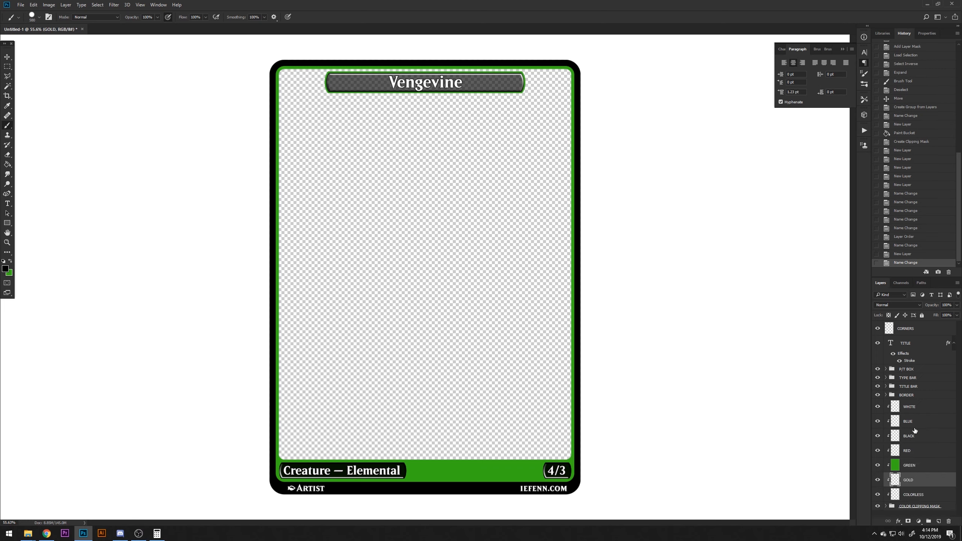
Darken the GREEN layer's fill slightly with a Hue/Saturation adjustment
click(921, 437)
click(918, 494)
click(918, 466)
click(48, 4)
mouse_move(61, 23)
click(152, 63)
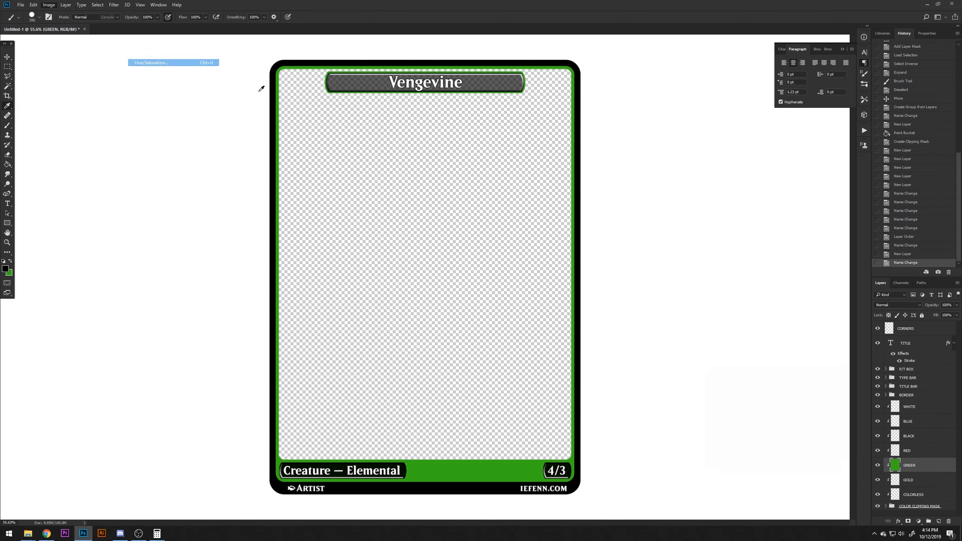
drag(766, 439, 772, 421)
key(Return)
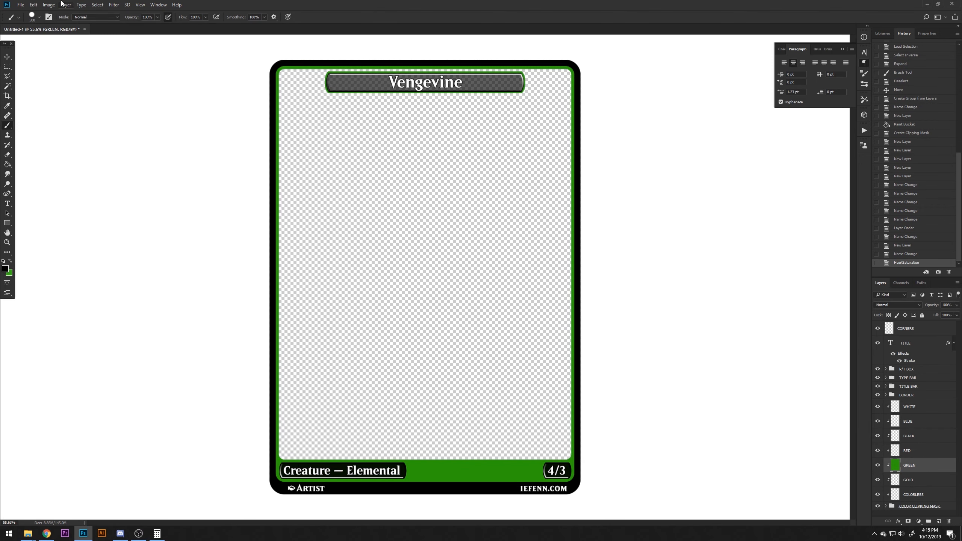
Apply a second Hue/Saturation adjustment to tone the GREEN layer down further
click(50, 5)
mouse_move(61, 22)
click(172, 62)
mouse_move(767, 439)
mouse_down()
mouse_move(762, 424)
mouse_move(763, 441)
mouse_up()
key(Return)
key(b)
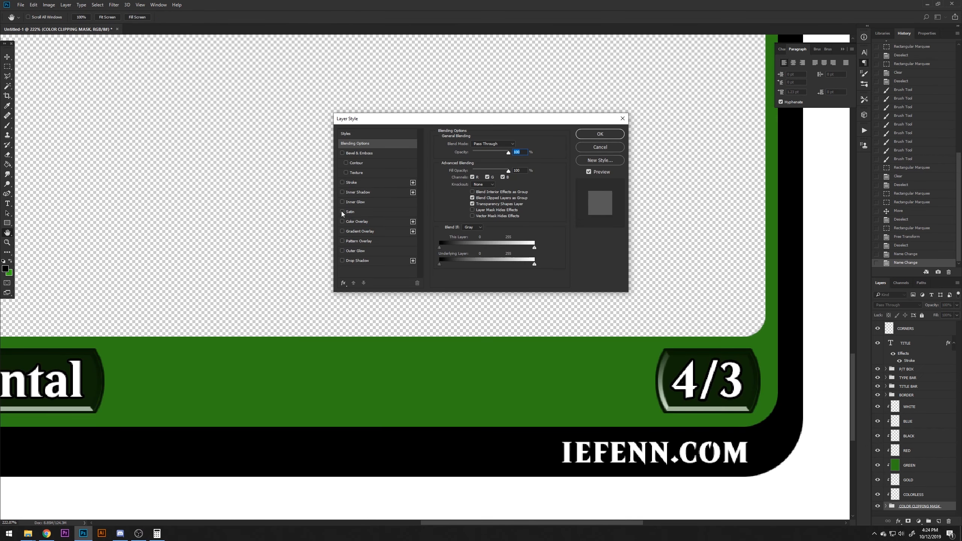
Add a white Satin effect in Lighten mode to the COLOR CLIPPING MASK group and reduce its distance and size
click(342, 211)
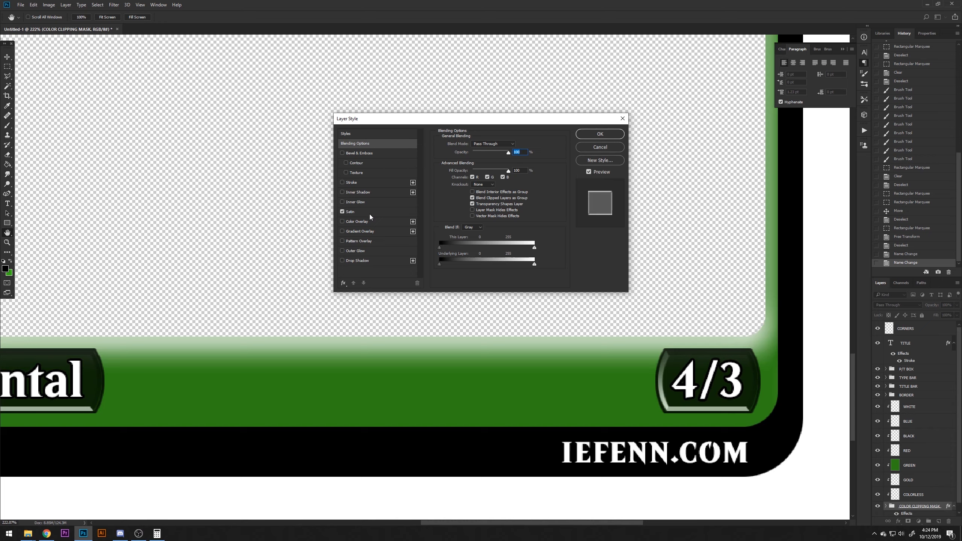
click(369, 216)
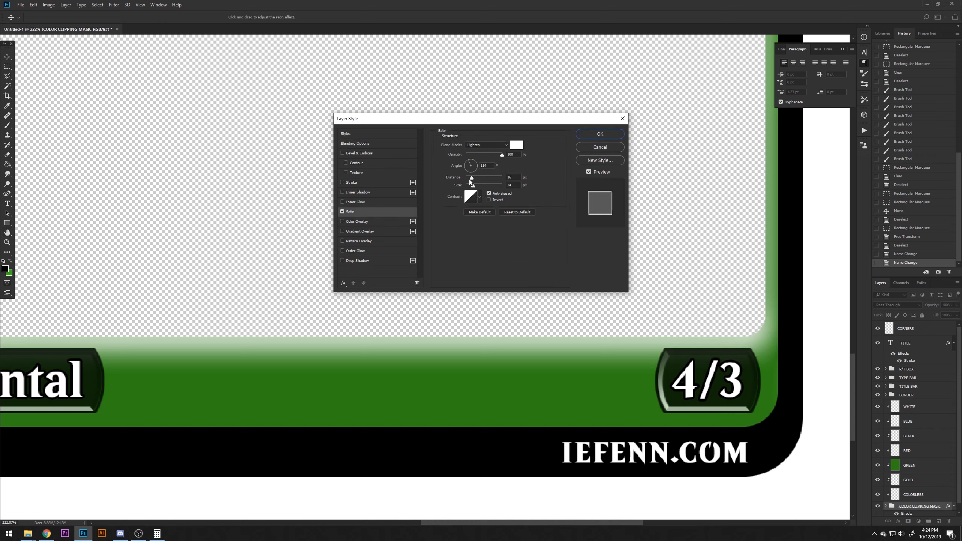
mouse_move(473, 189)
mouse_down()
mouse_move(470, 178)
mouse_move(471, 186)
mouse_up()
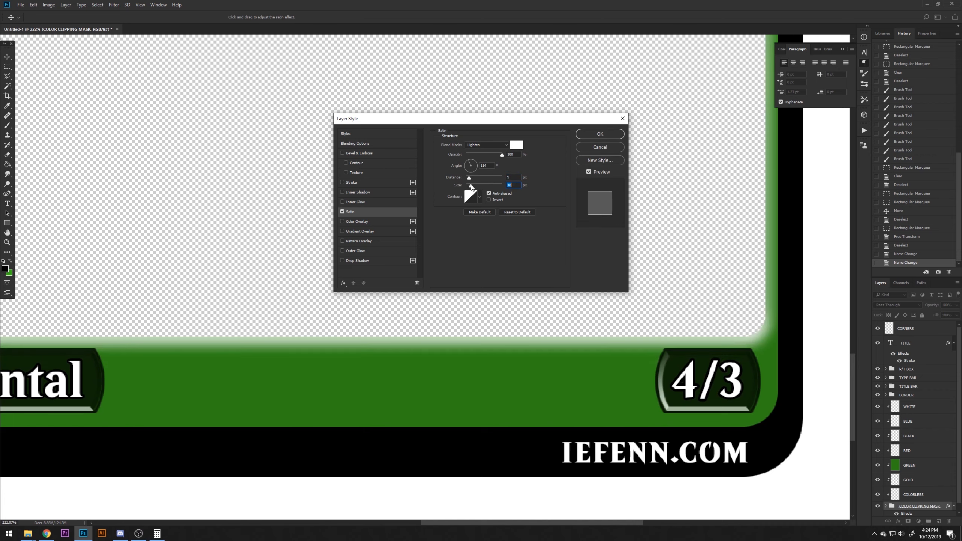
click(601, 137)
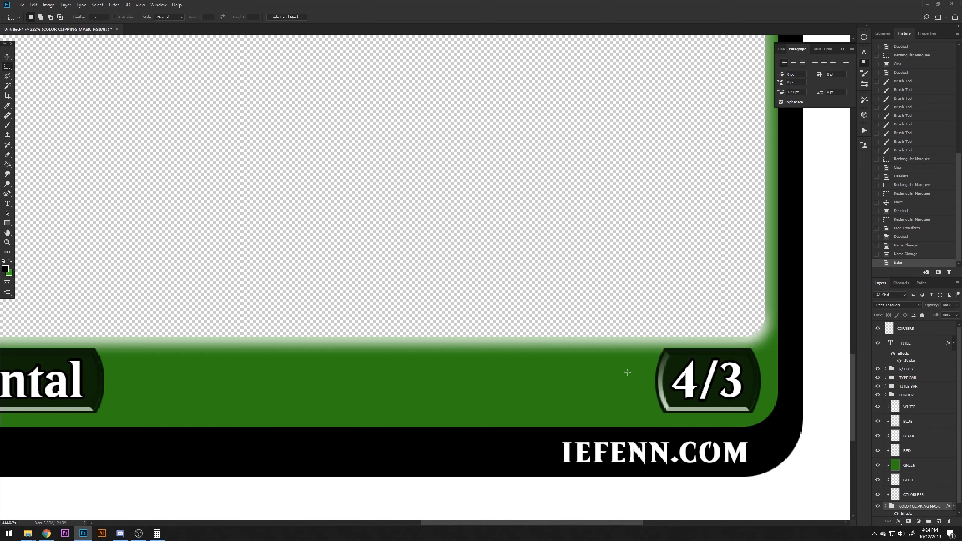
scroll(590, 303, down, 5)
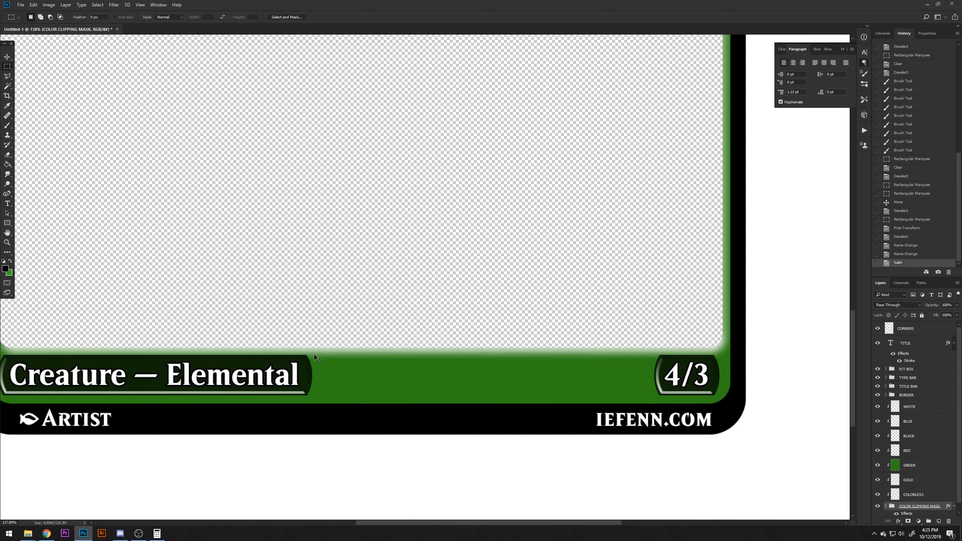
Replace the COLOR CLIPPING MASK group's Satin effect with a Chisel Hard Inner Bevel 3 px in size
scroll(601, 354, up, 5)
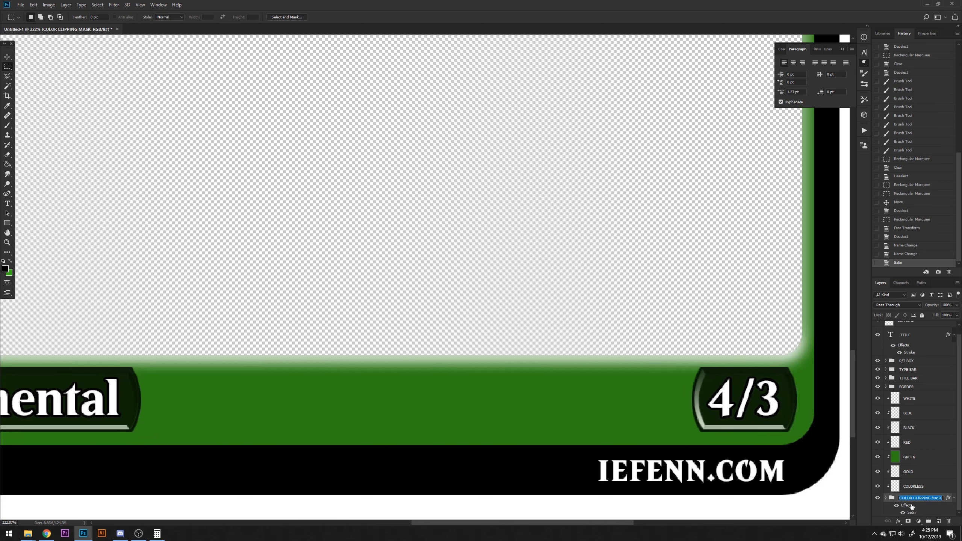
double_click(911, 506)
click(343, 212)
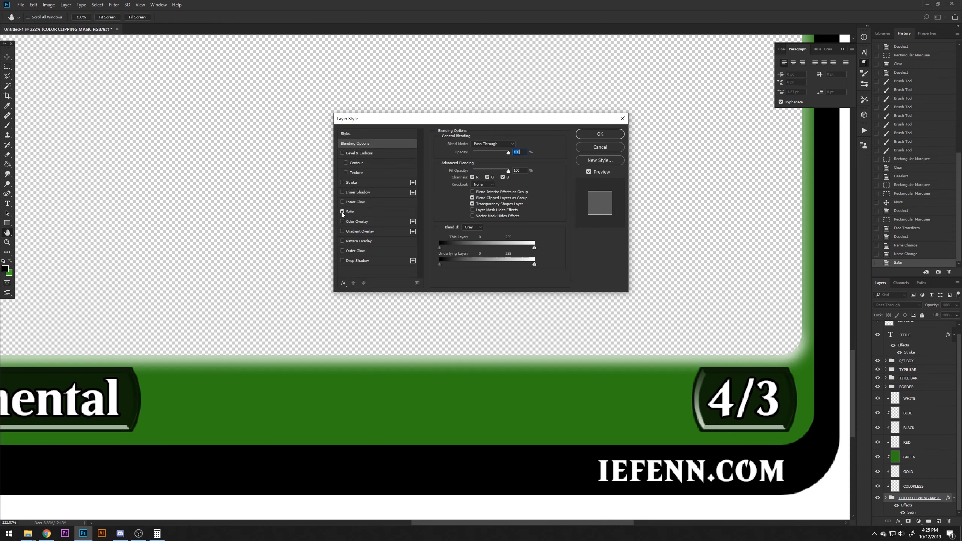
click(352, 153)
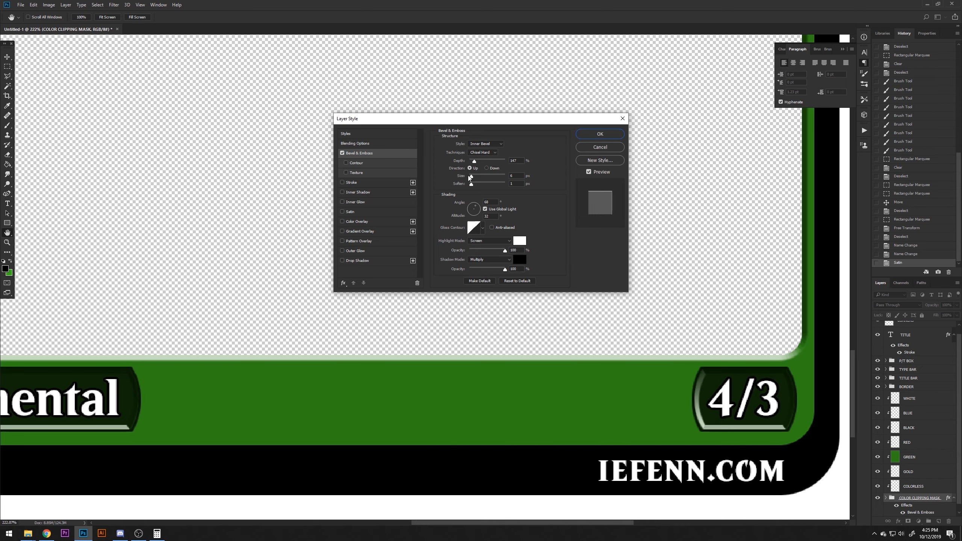
click(469, 175)
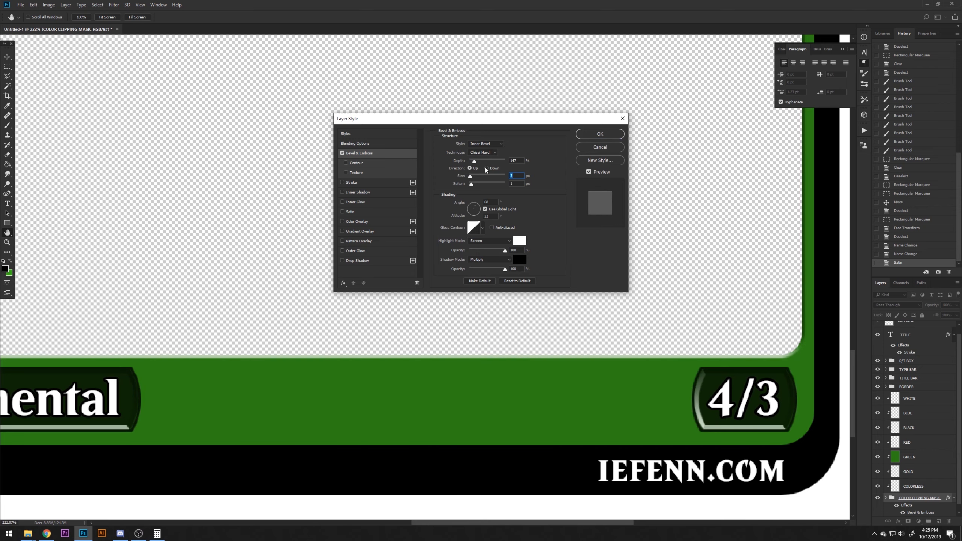
click(600, 134)
Inspect the frame's bevel across the whole card and up close at the corner by the 4/3 box
key(m)
scroll(587, 190, down, 2)
scroll(587, 189, down, 3)
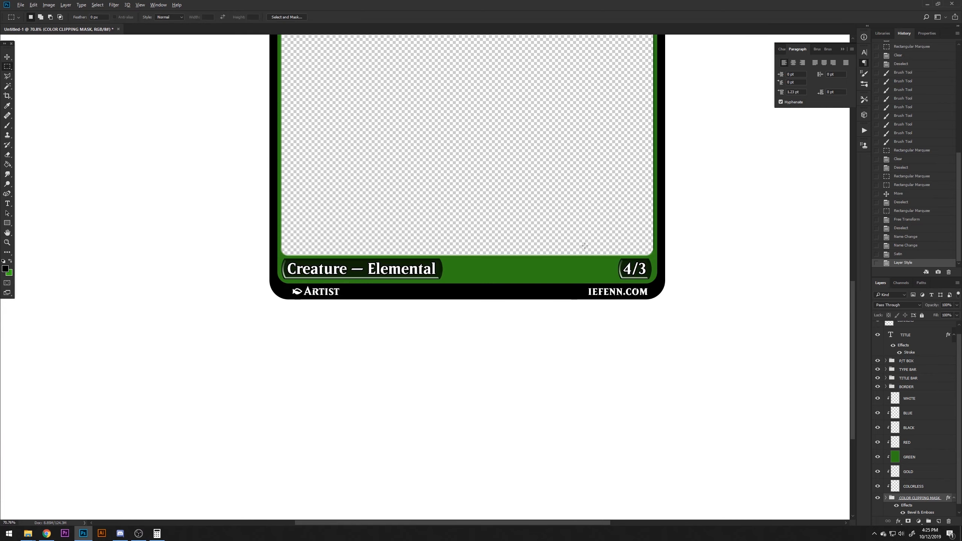
scroll(570, 258, down, 3)
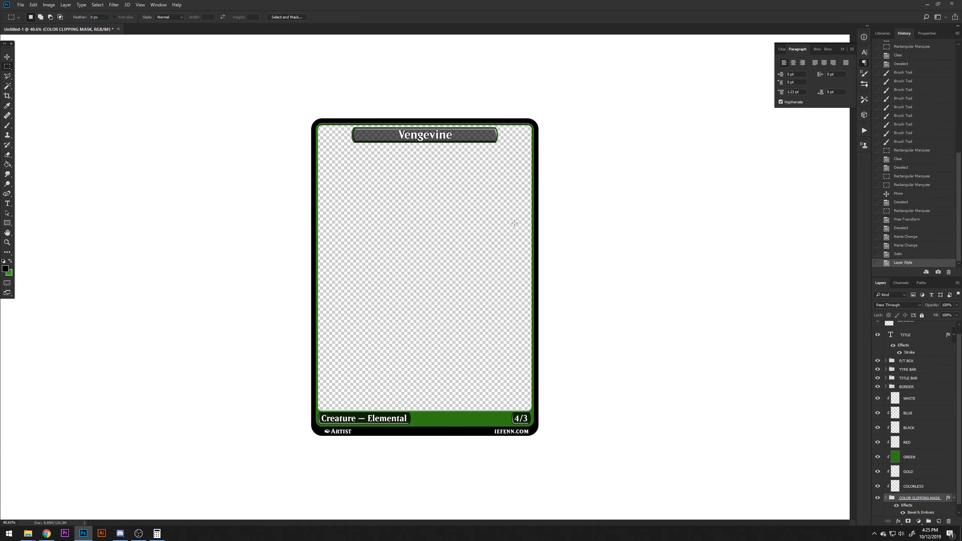
scroll(567, 378, up, 8)
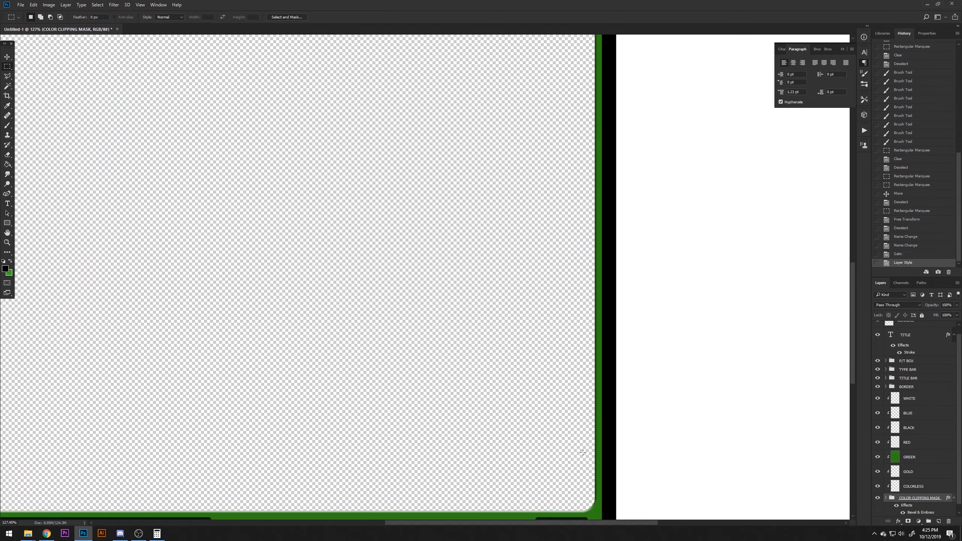
scroll(583, 398, down, 3)
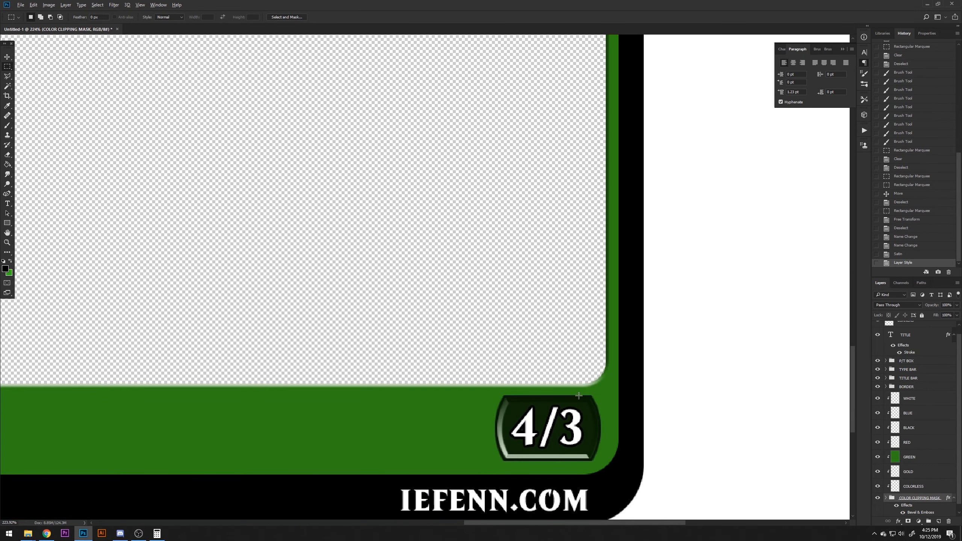
scroll(580, 396, up, 2)
scroll(452, 303, up, 2)
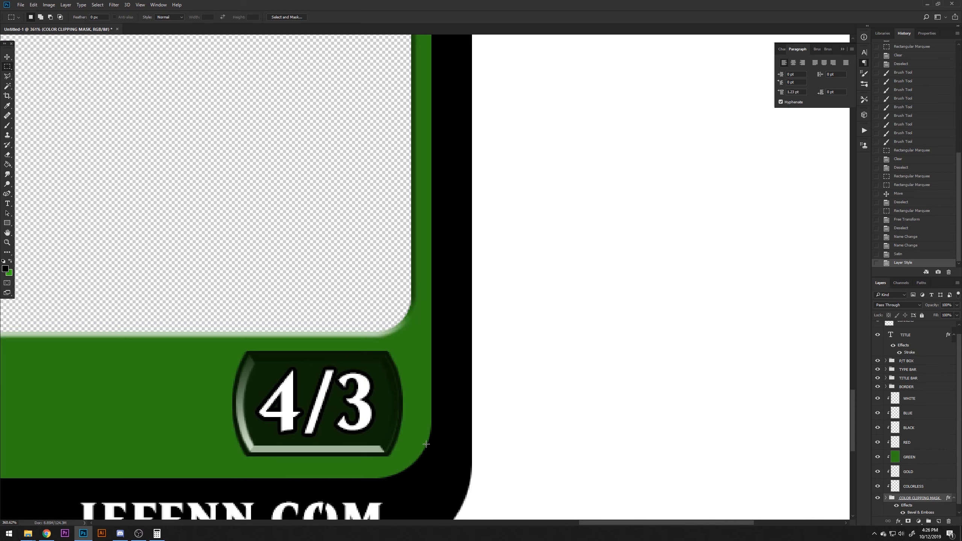
scroll(890, 425, up, 1)
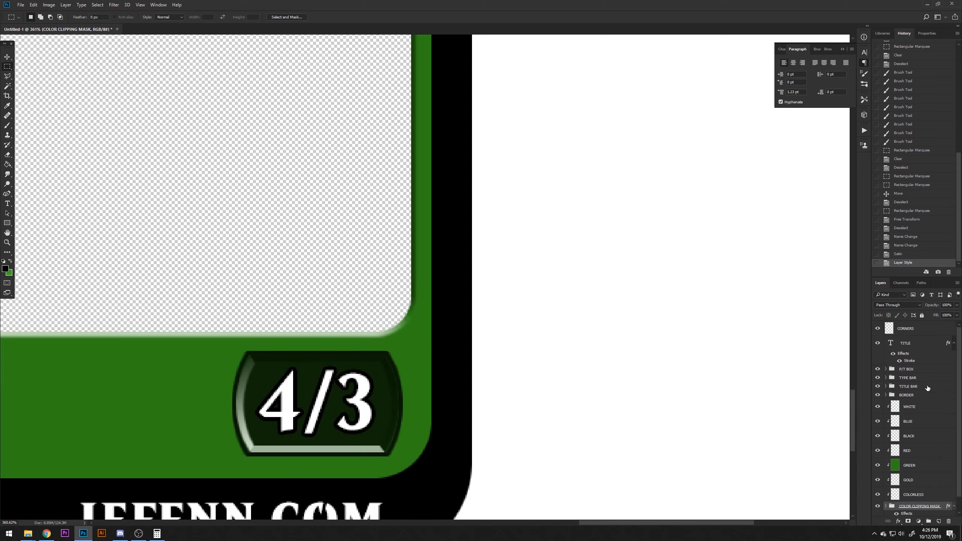
Hide the BORDER group to check the color frame beneath it, and show the group again
click(884, 395)
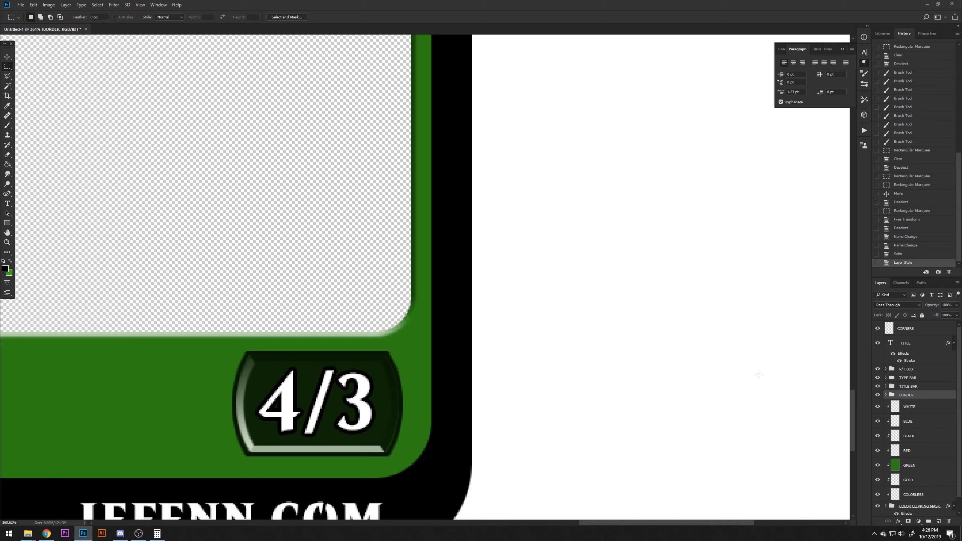
click(878, 395)
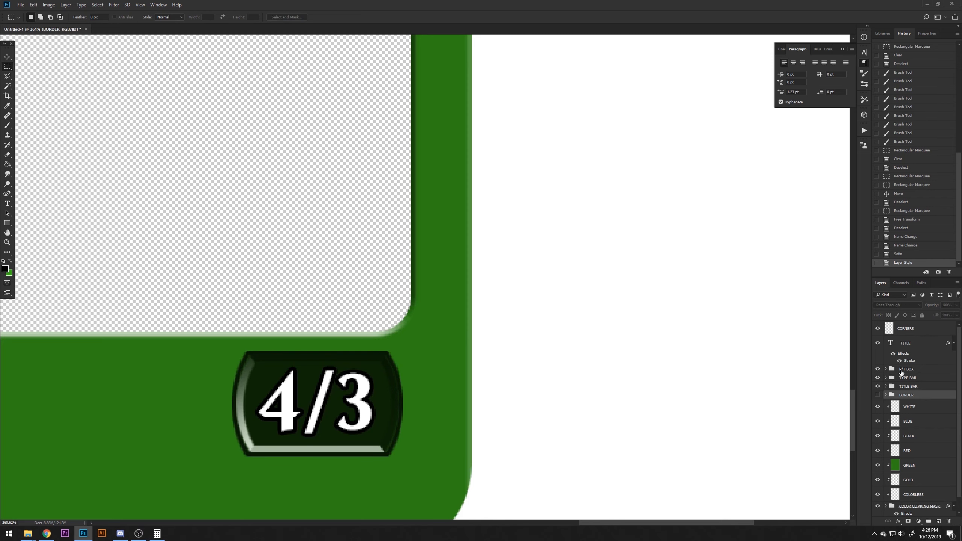
click(878, 395)
scroll(436, 422, up, 1)
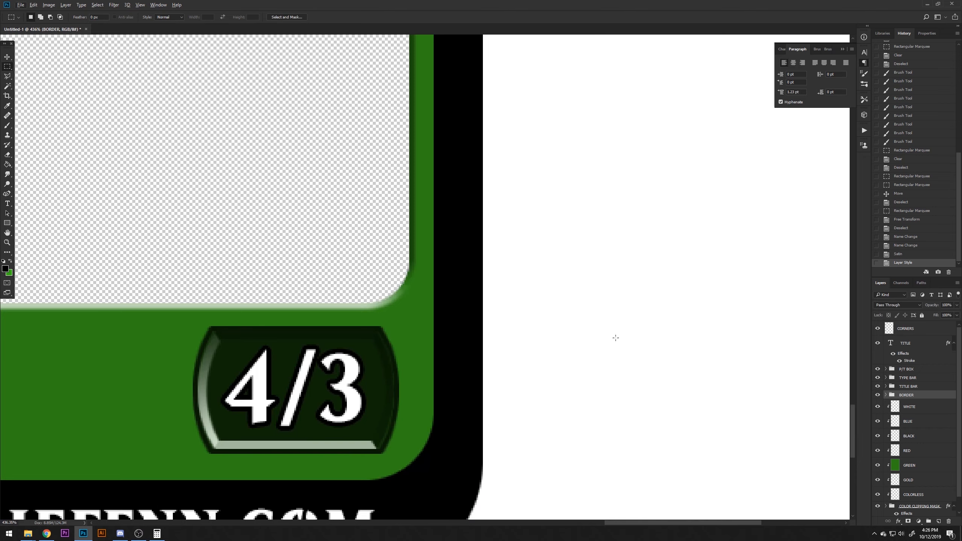
scroll(589, 298, down, 3)
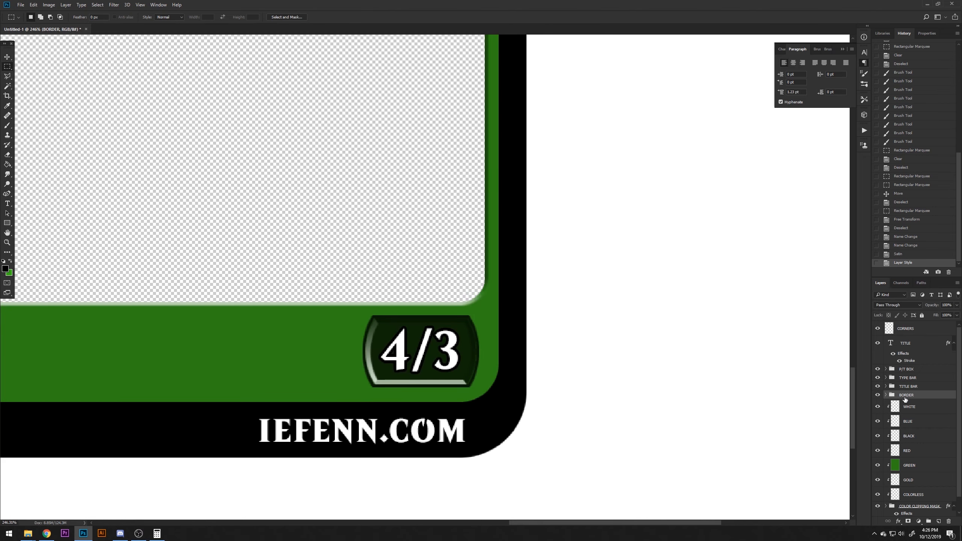
Merge a duplicate of the BORDER group into one layer clipped above WHITE, with the original group hidden
key(ctrl+j)
key(ctrl+e)
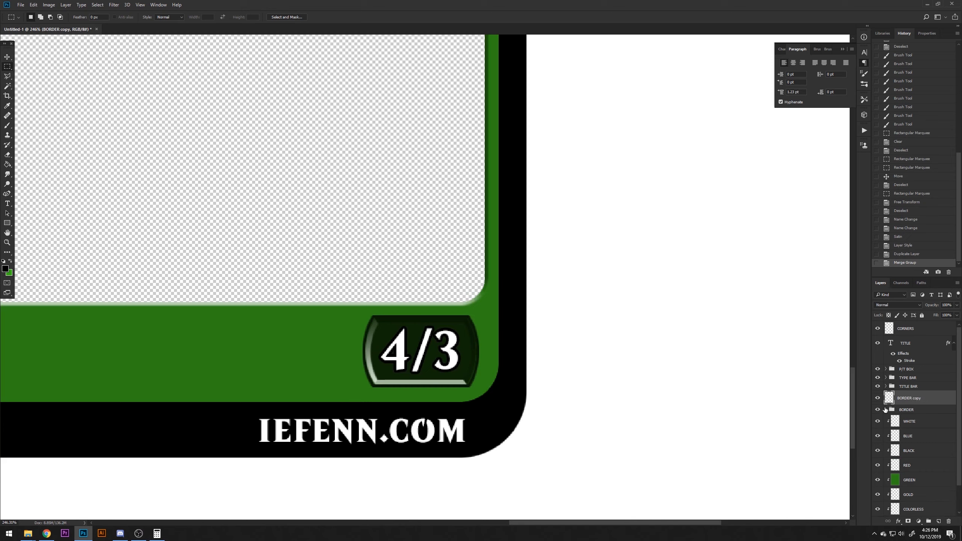
click(878, 409)
drag(892, 401, 894, 414)
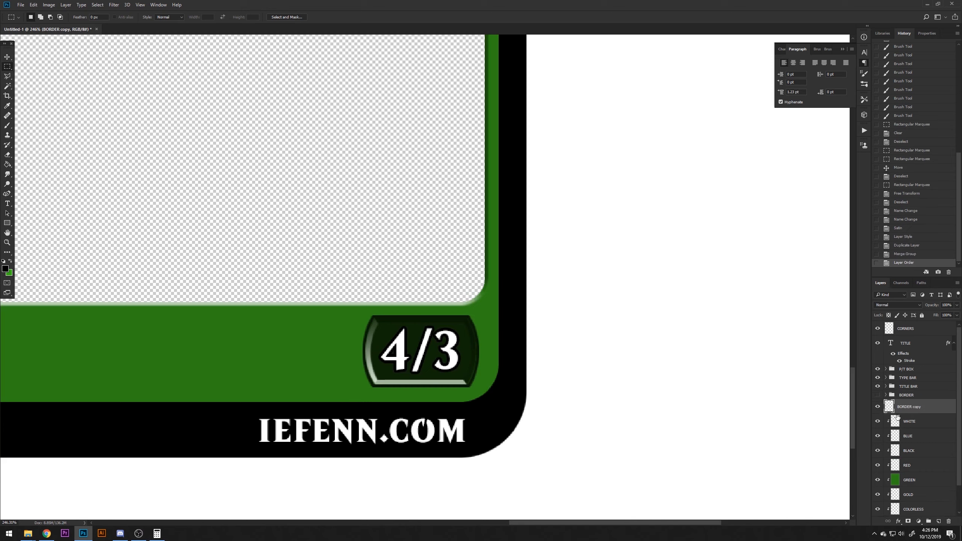
right_click(914, 407)
click(896, 201)
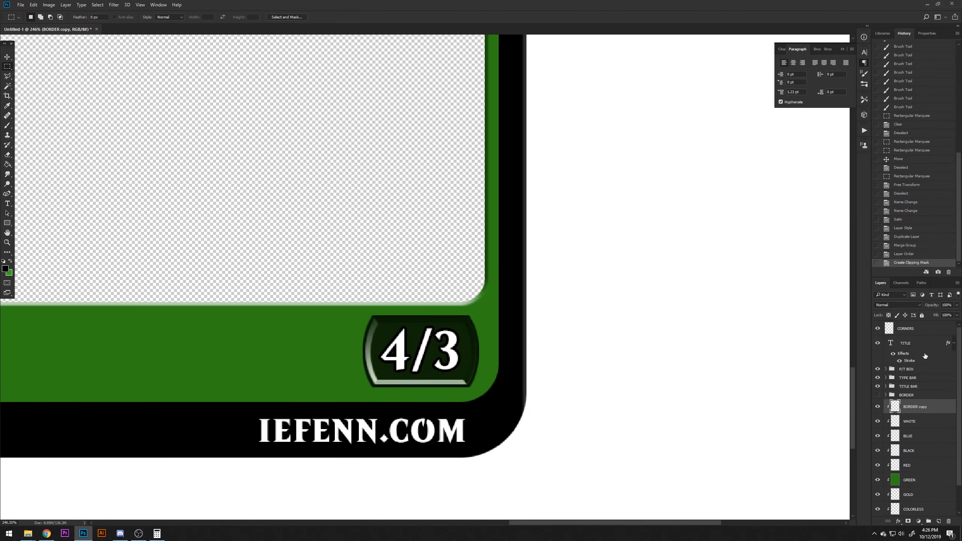
Add a Bevel & Emboss effect to the BORDER copy layer with the Outer Bevel style
double_click(940, 406)
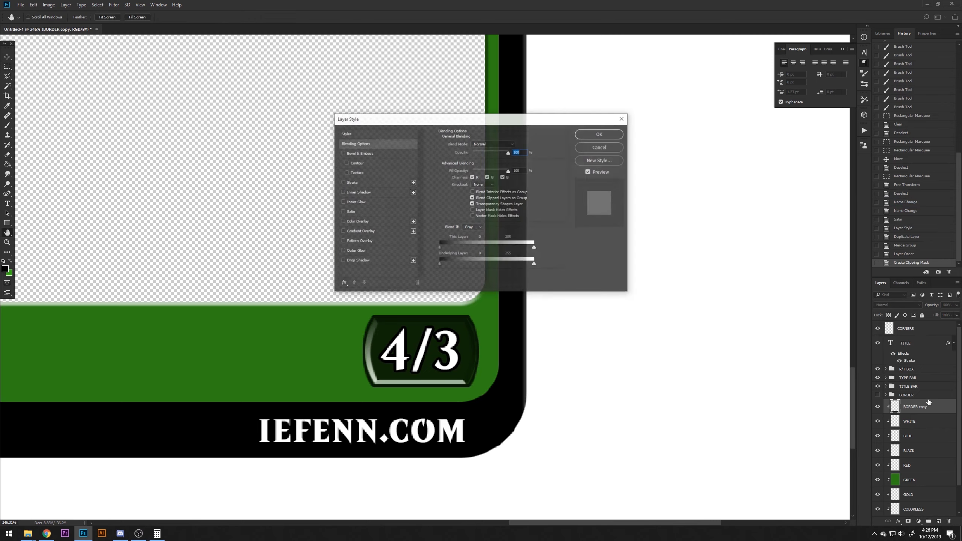
click(349, 154)
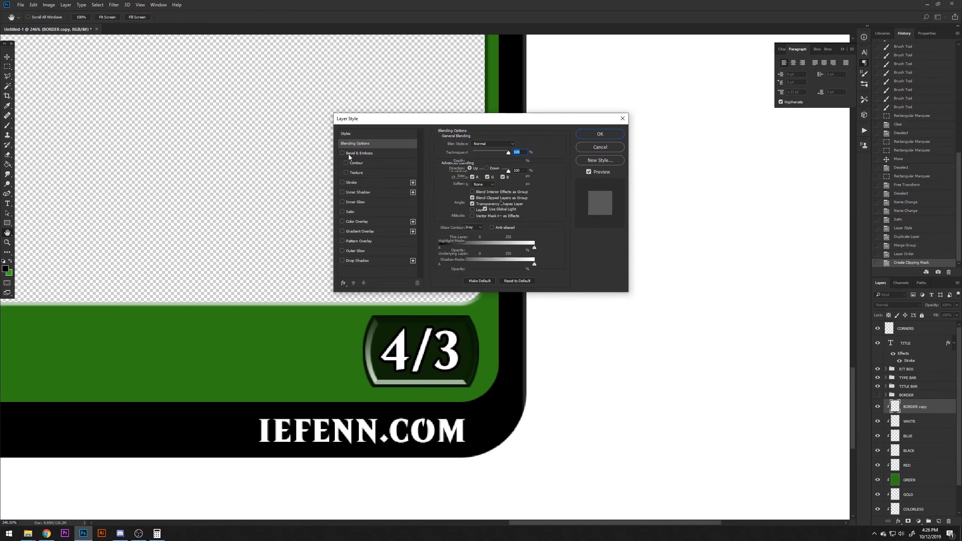
click(489, 144)
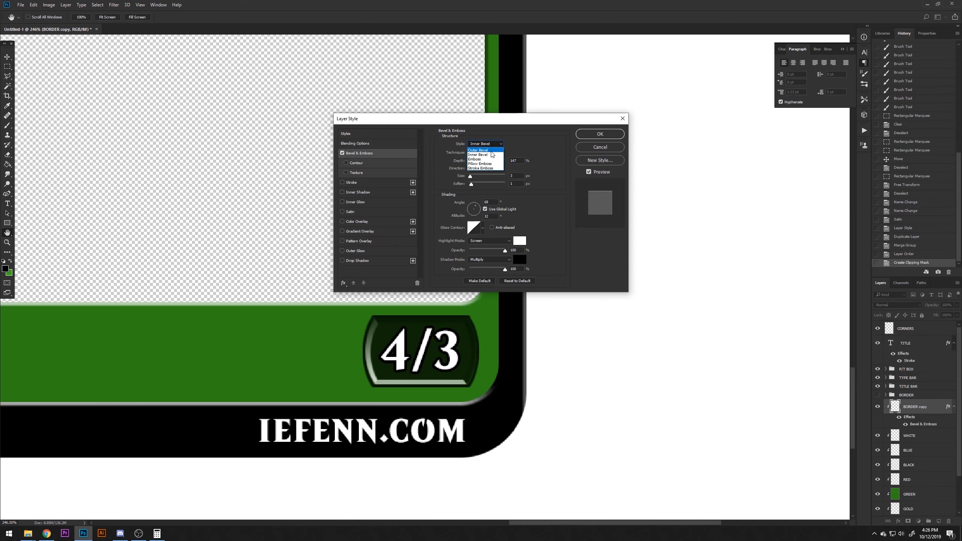
click(491, 150)
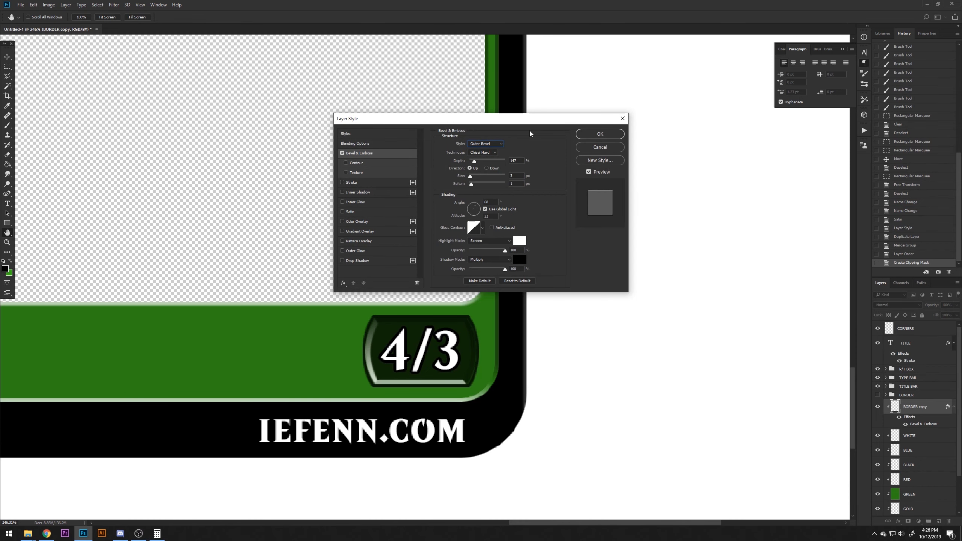
drag(512, 119, 728, 232)
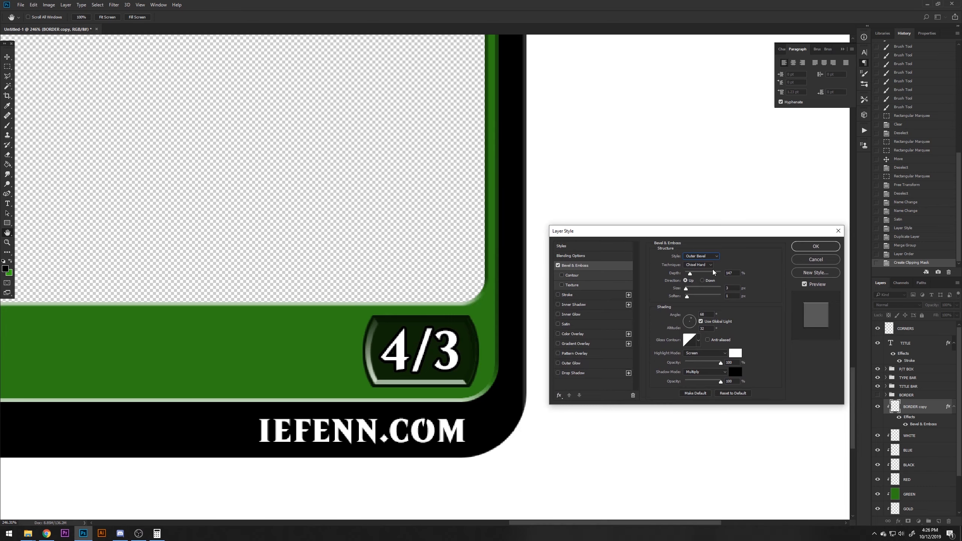
click(804, 248)
Compare the frame with the BORDER copy layer's effects off and on, and show the original BORDER group again
click(900, 417)
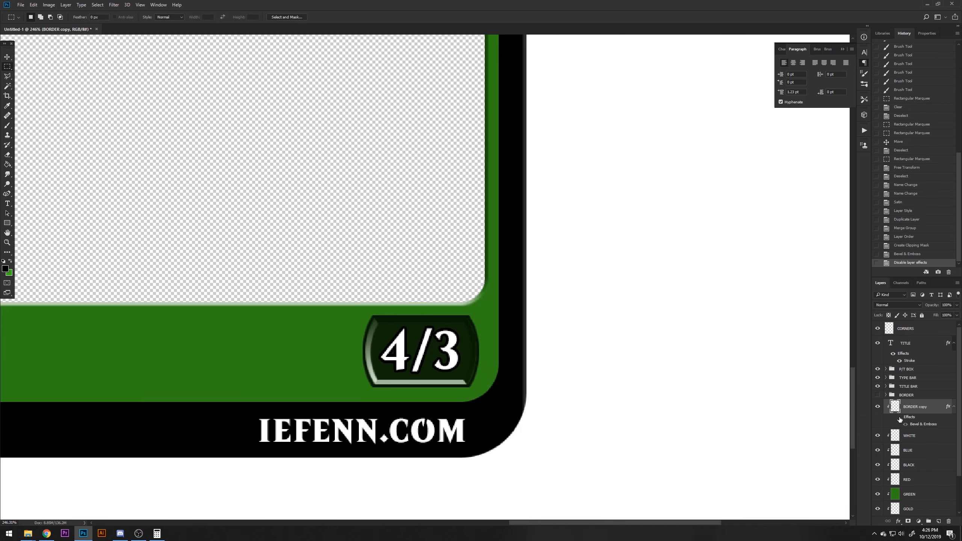
click(899, 417)
scroll(475, 318, up, 6)
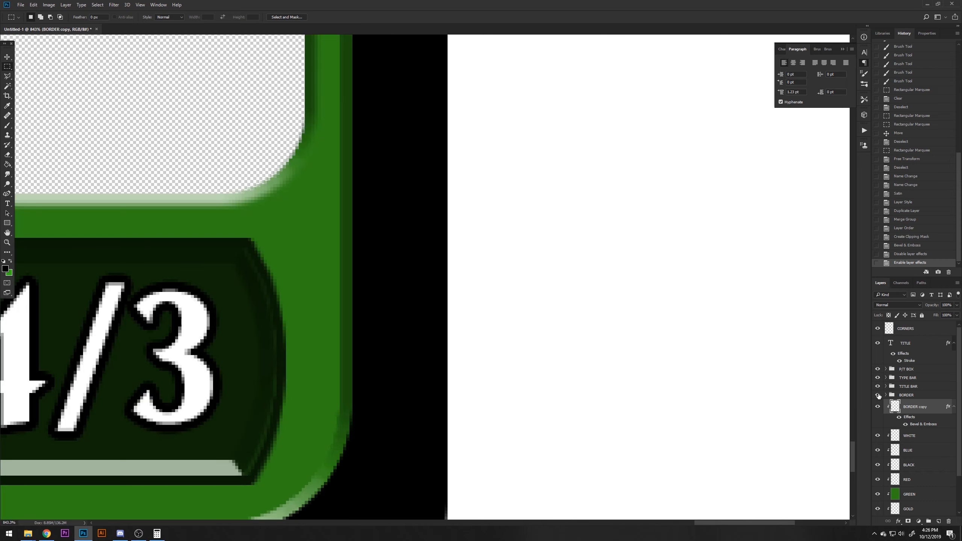
scroll(477, 321, down, 5)
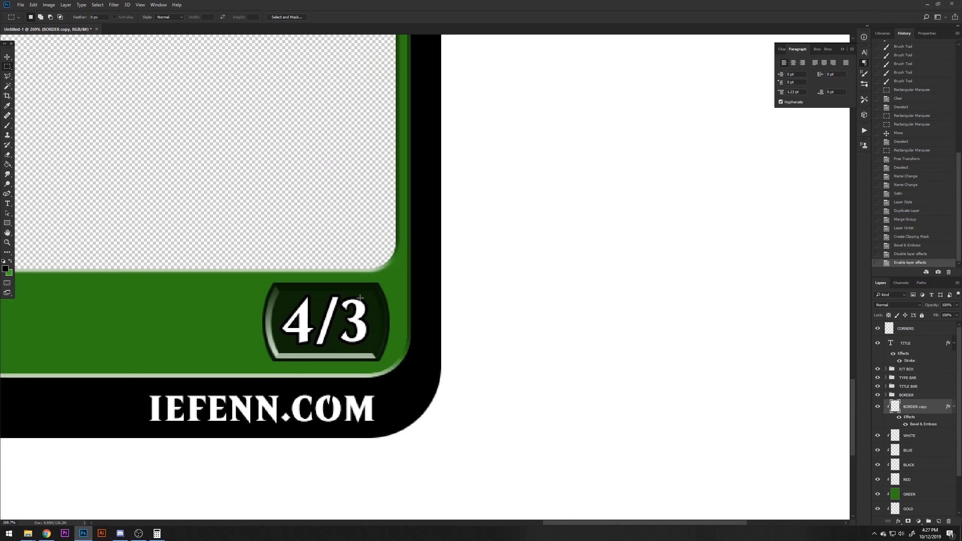
scroll(476, 386, up, 2)
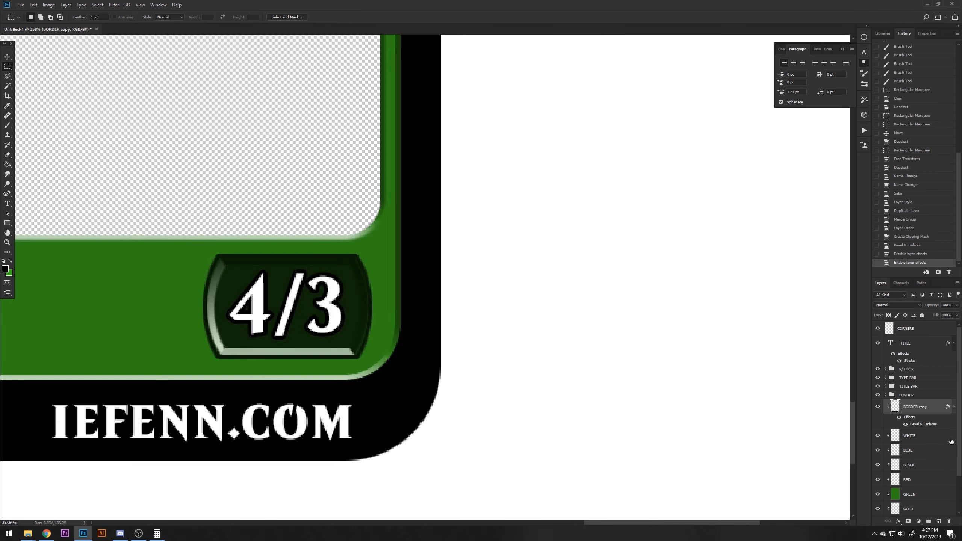
Set the direction of the BORDER copy layer's bevel to Down
double_click(924, 424)
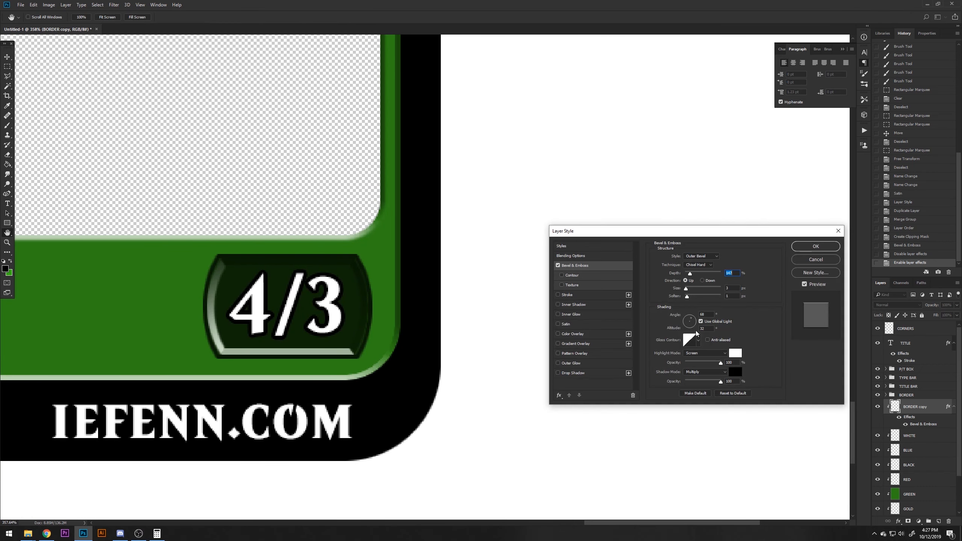
click(703, 281)
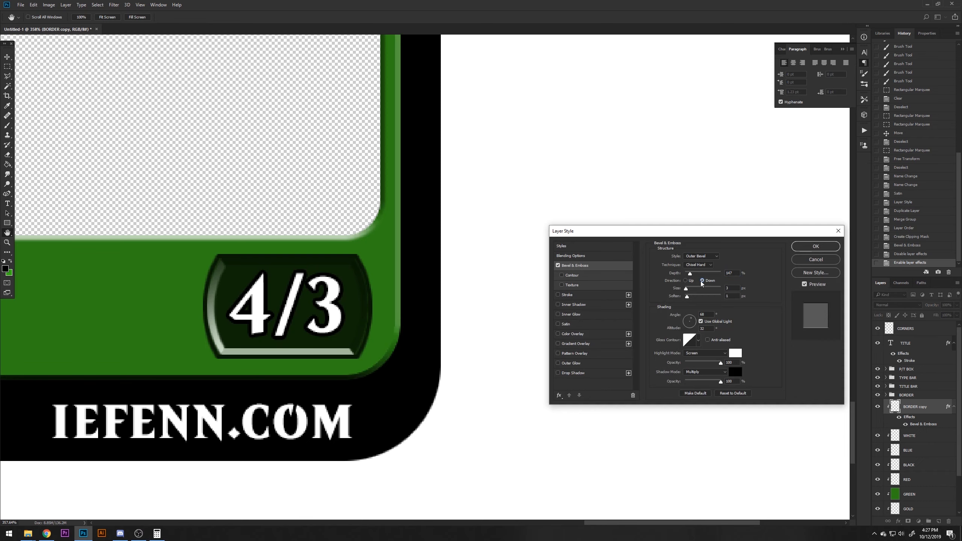
click(816, 246)
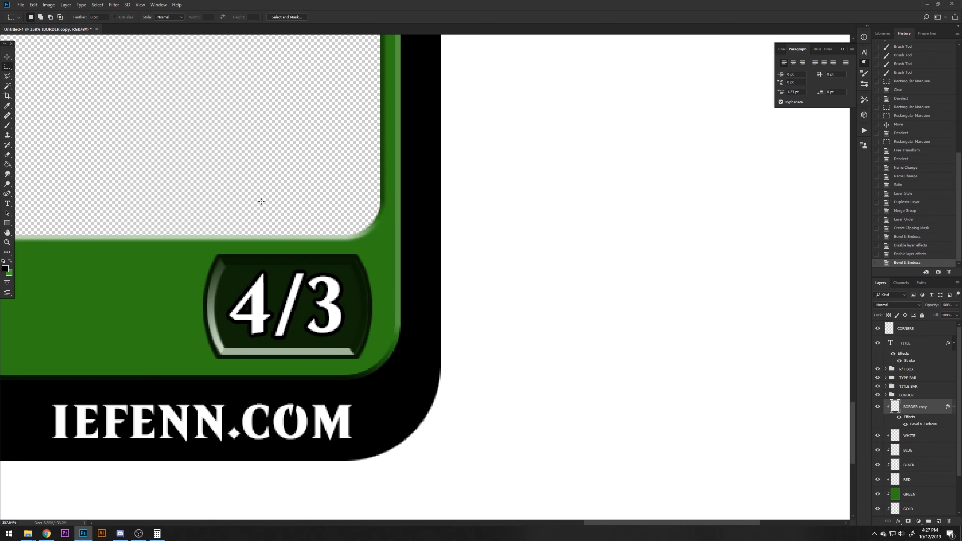
scroll(322, 275, up, 3)
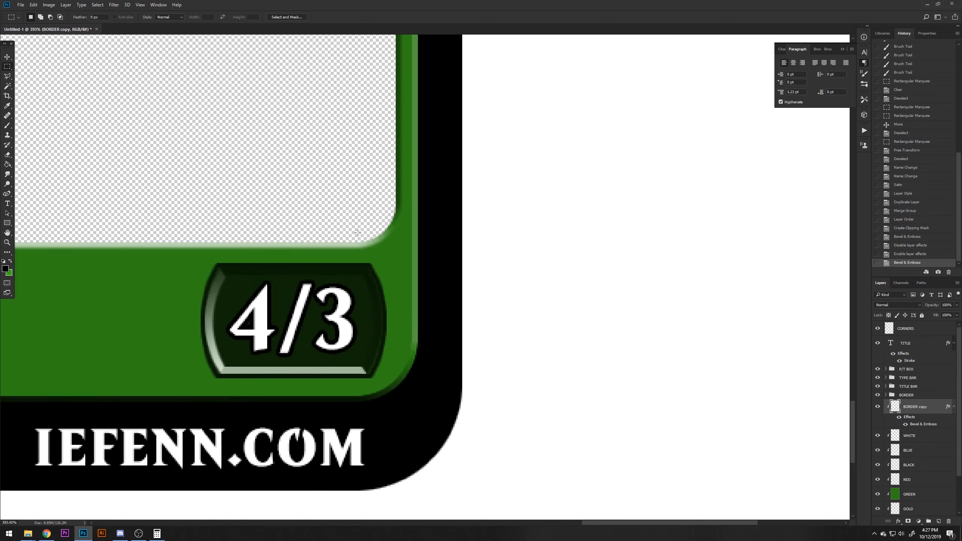
Set the soften value of the COLOR CLIPPING MASK group's bevel to 0 px and check the frame's inner corner
scroll(928, 436, down, 2)
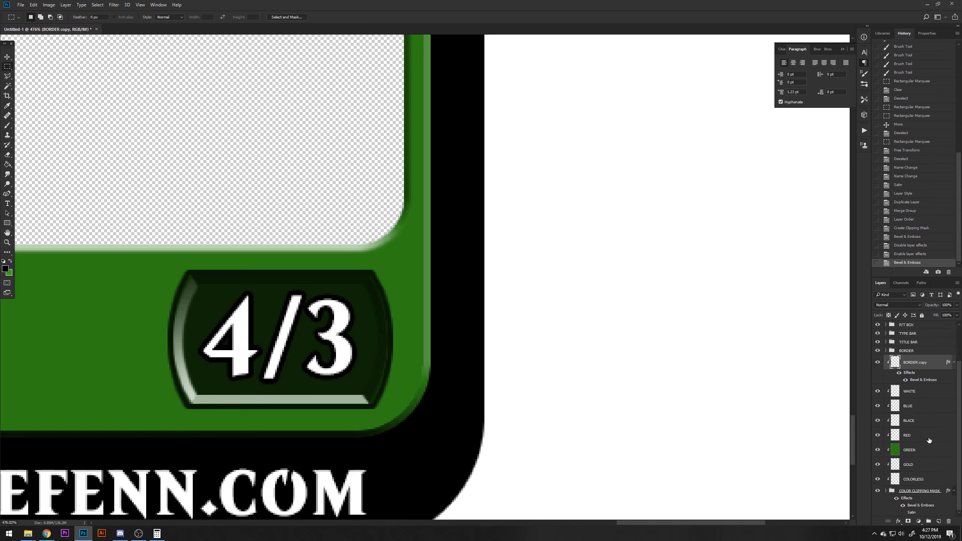
click(911, 507)
double_click(911, 507)
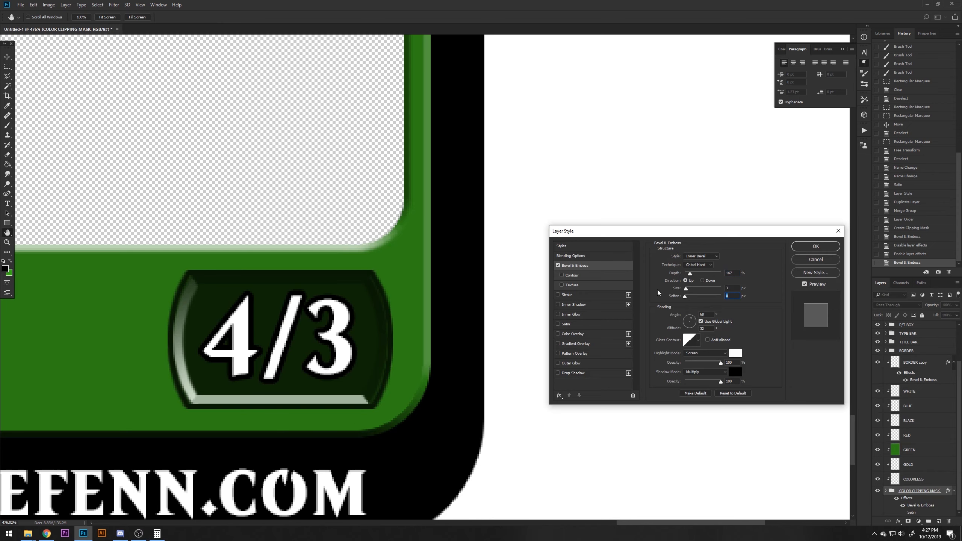
click(811, 247)
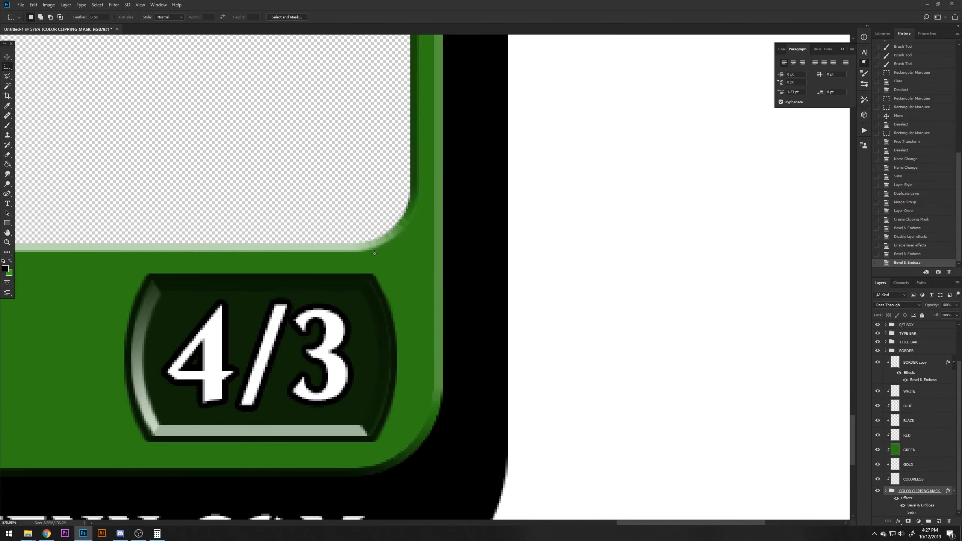
scroll(371, 251, up, 3)
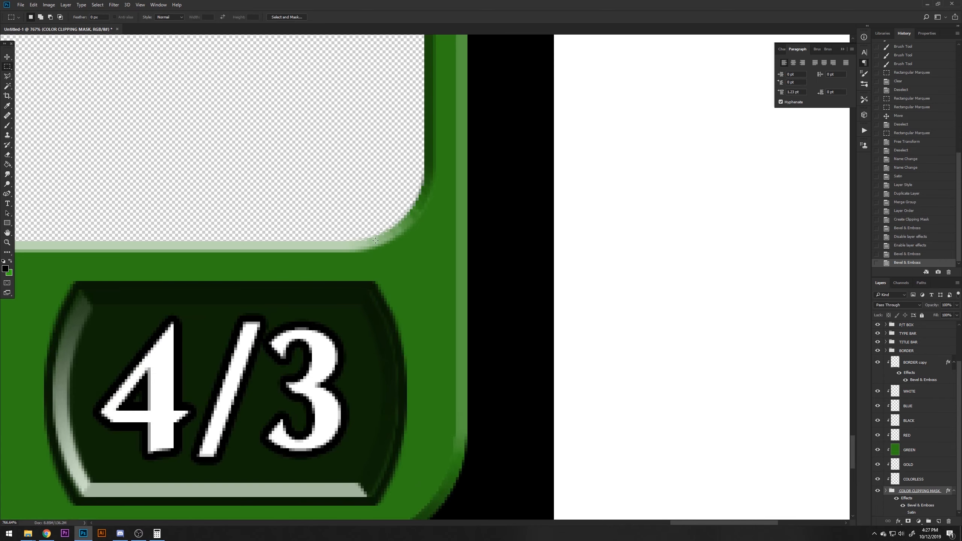
scroll(433, 177, up, 2)
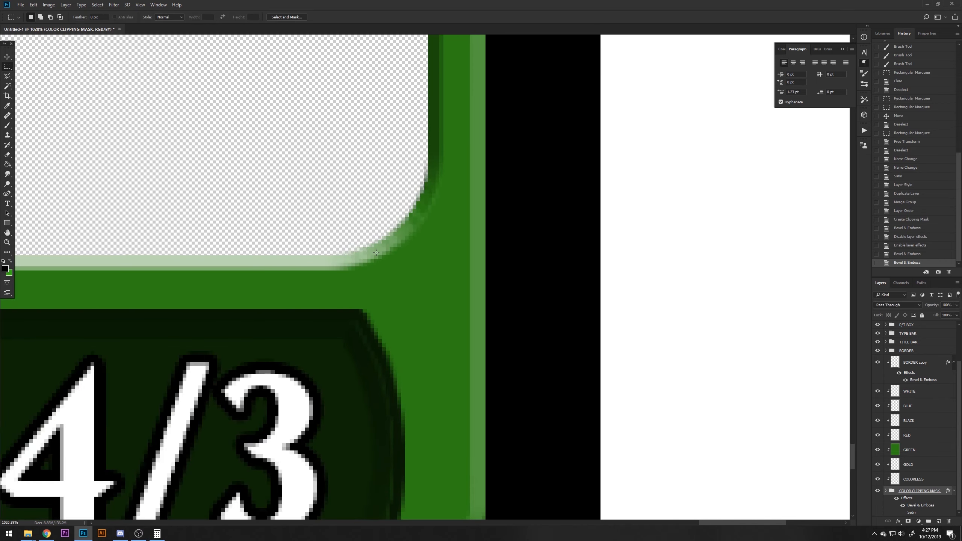
Examine the bevel along the frame's lower and upper corners and around the title bar's outline
scroll(367, 249, down, 20)
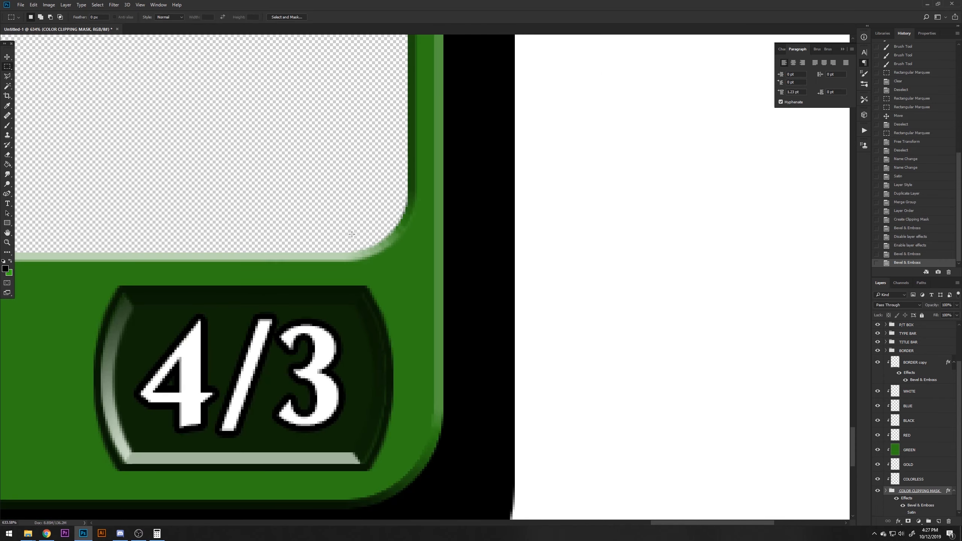
scroll(454, 285, up, 1)
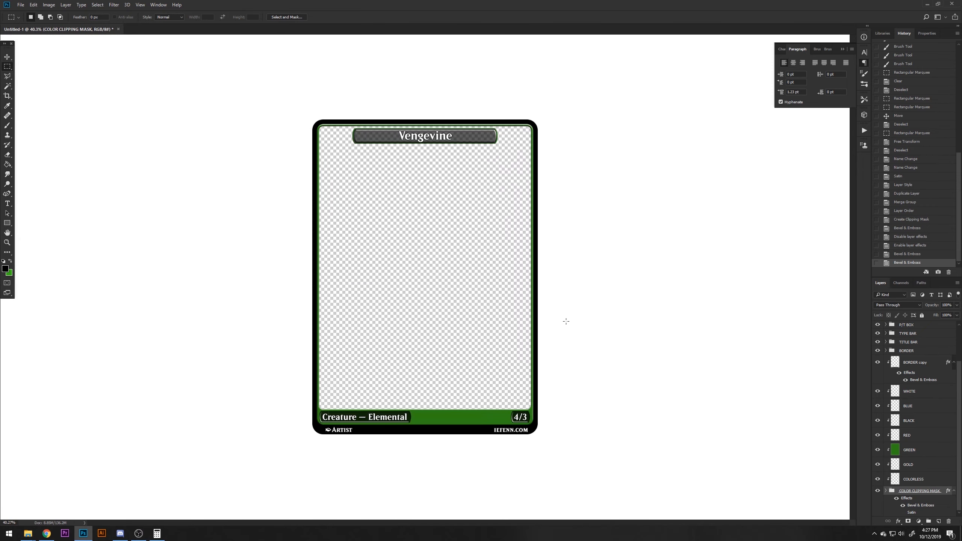
scroll(603, 447, up, 12)
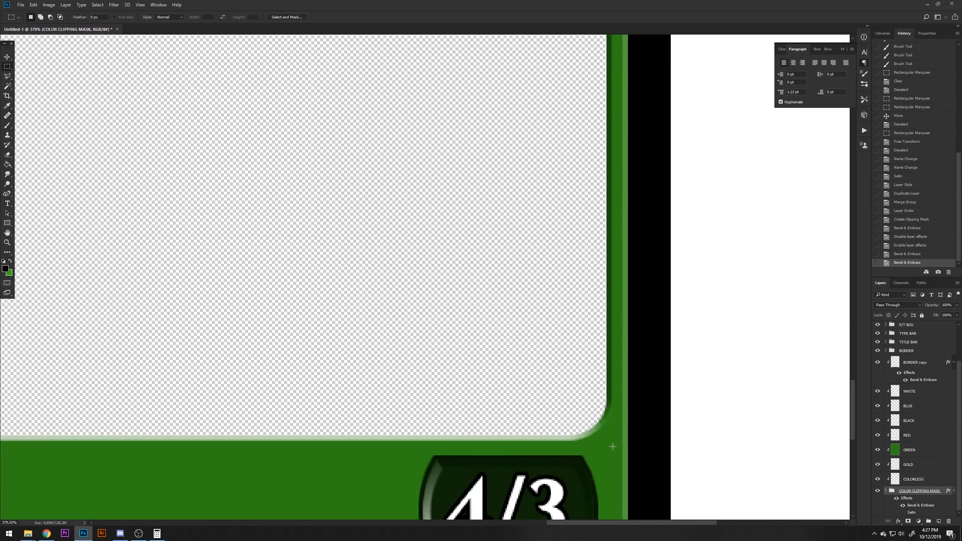
scroll(603, 436, up, 5)
scroll(551, 414, down, 2)
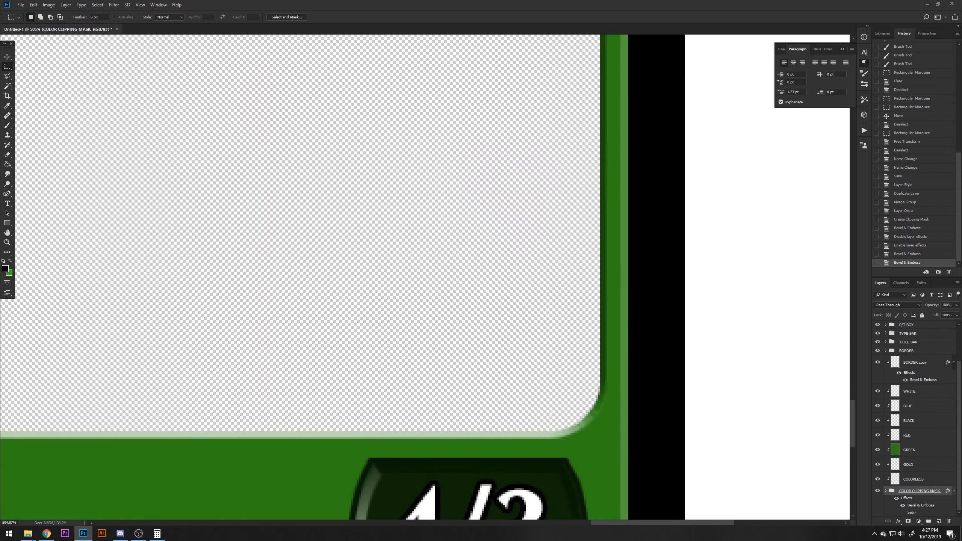
scroll(552, 414, down, 12)
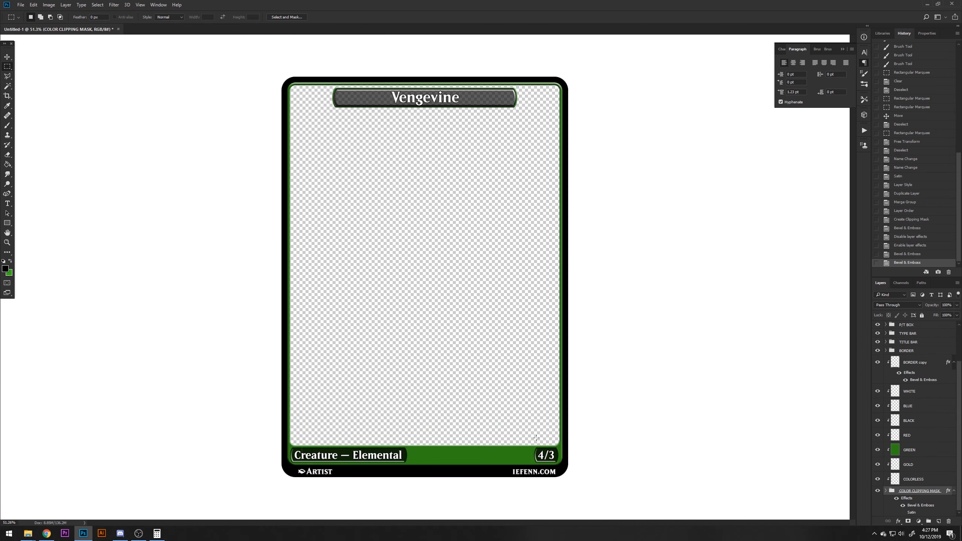
scroll(536, 438, up, 1)
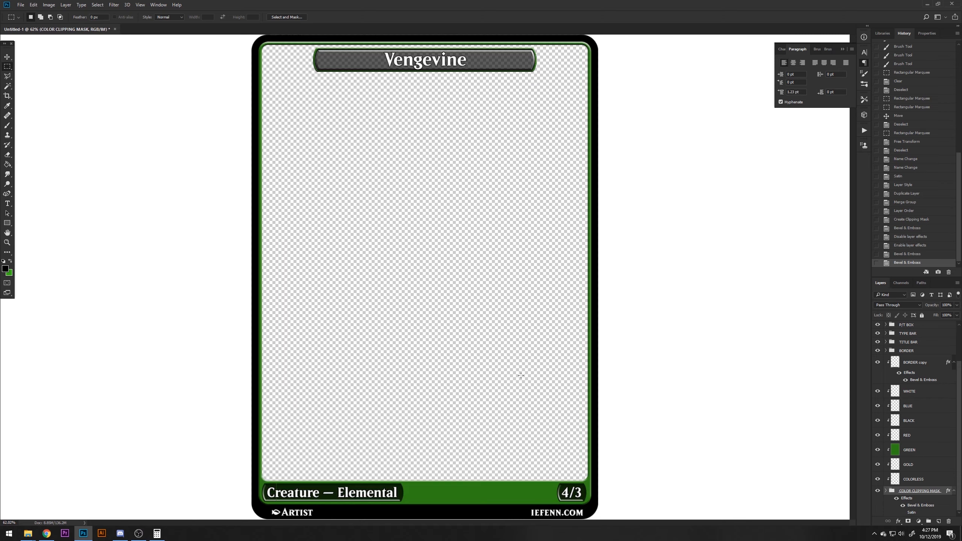
scroll(572, 67, up, 7)
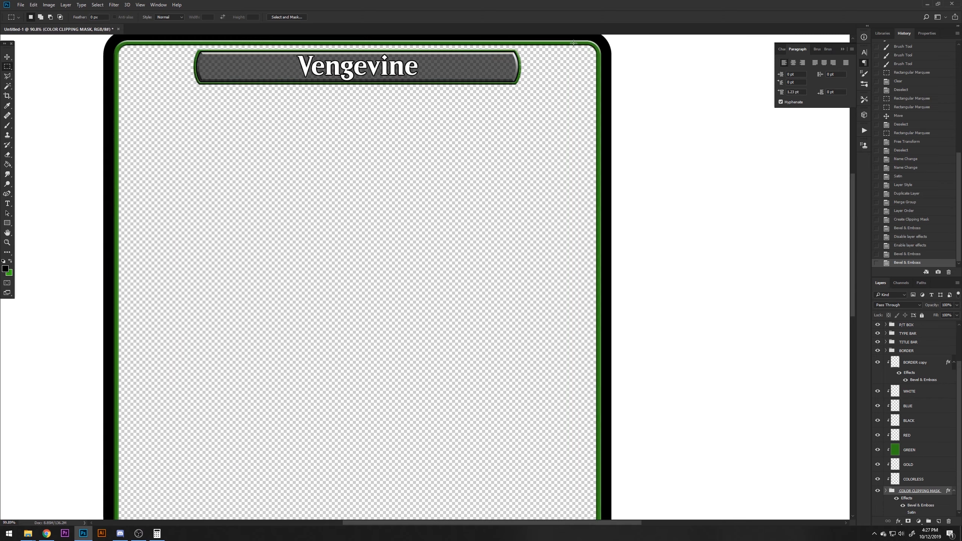
scroll(569, 58, up, 2)
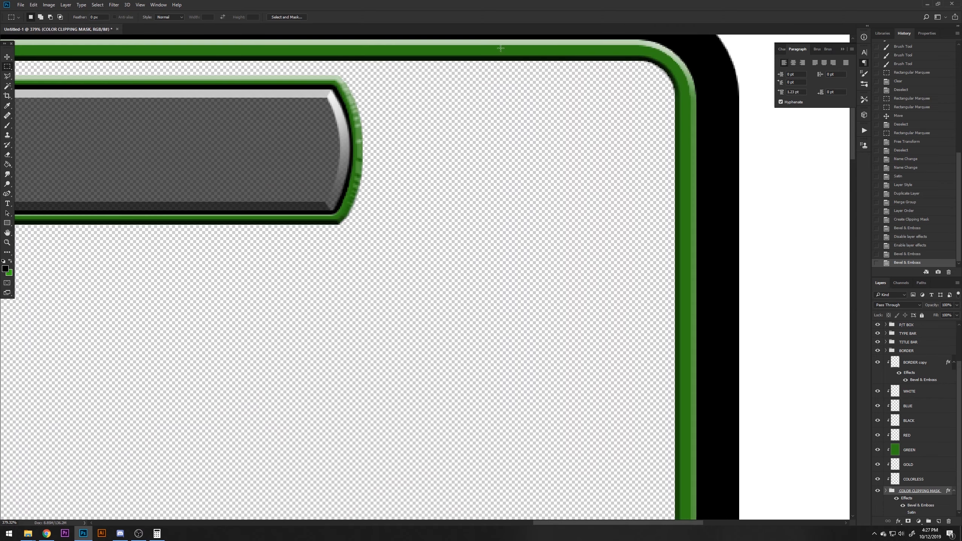
scroll(360, 170, up, 1)
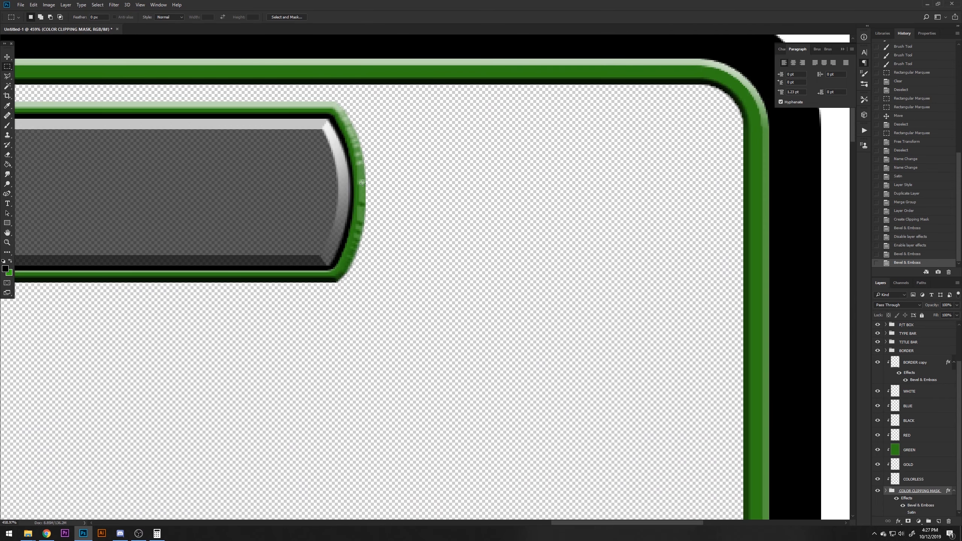
scroll(352, 162, left, 1)
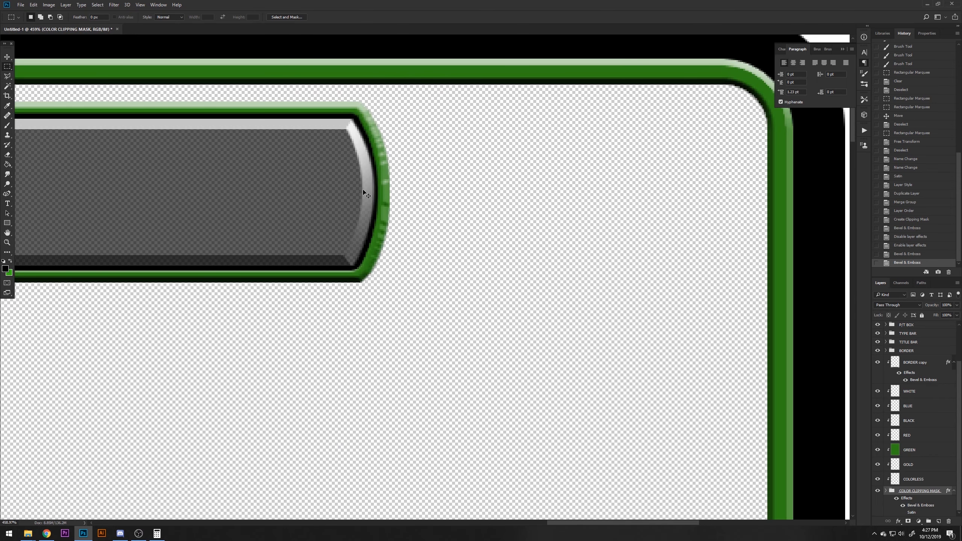
scroll(688, 358, down, 5)
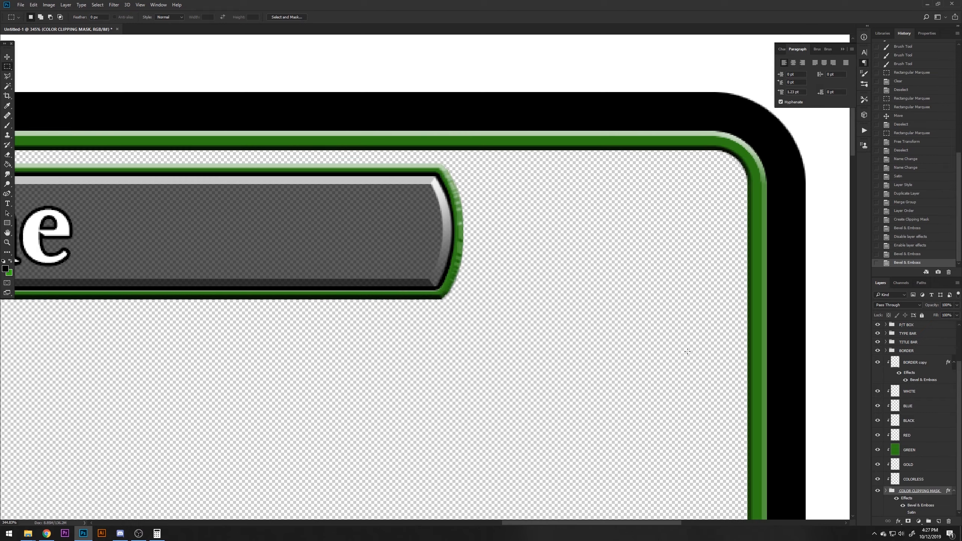
scroll(638, 330, down, 4)
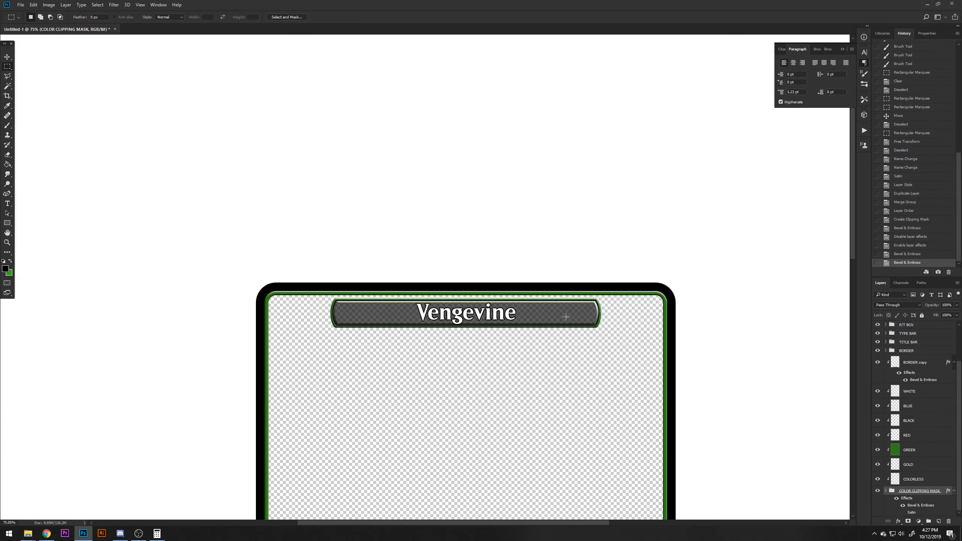
scroll(598, 332, up, 4)
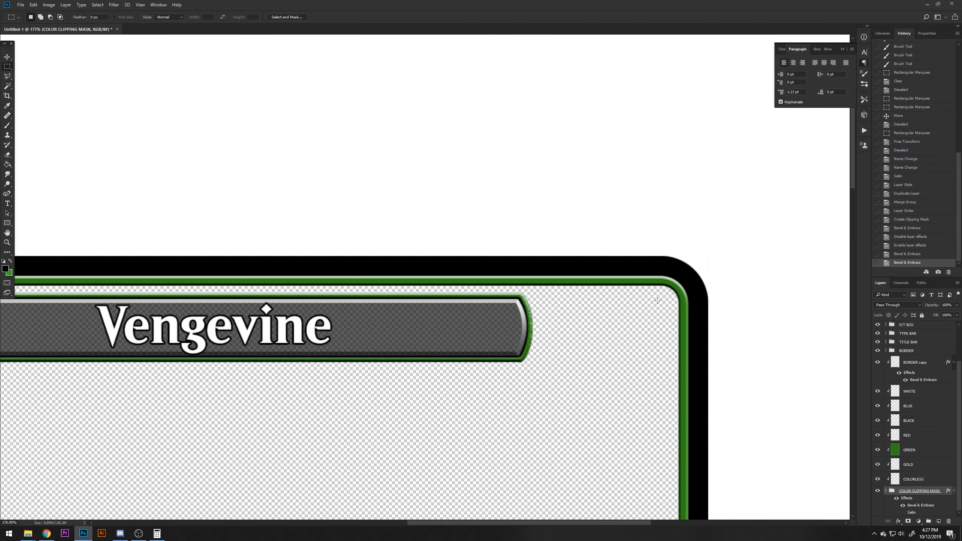
scroll(657, 301, up, 1)
scroll(657, 301, up, 1)
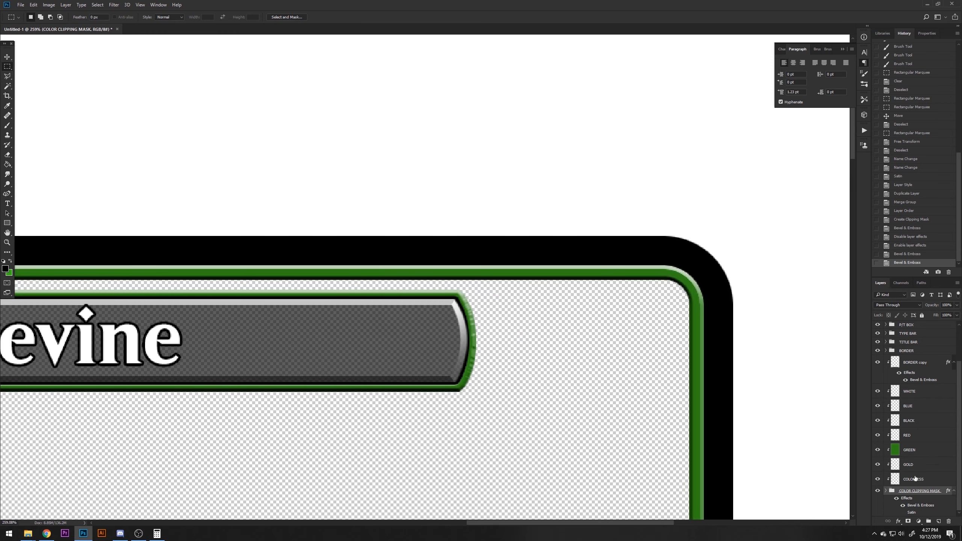
Soften the COLOR CLIPPING MASK group's Bevel & Emboss edges by about 4 px
double_click(889, 493)
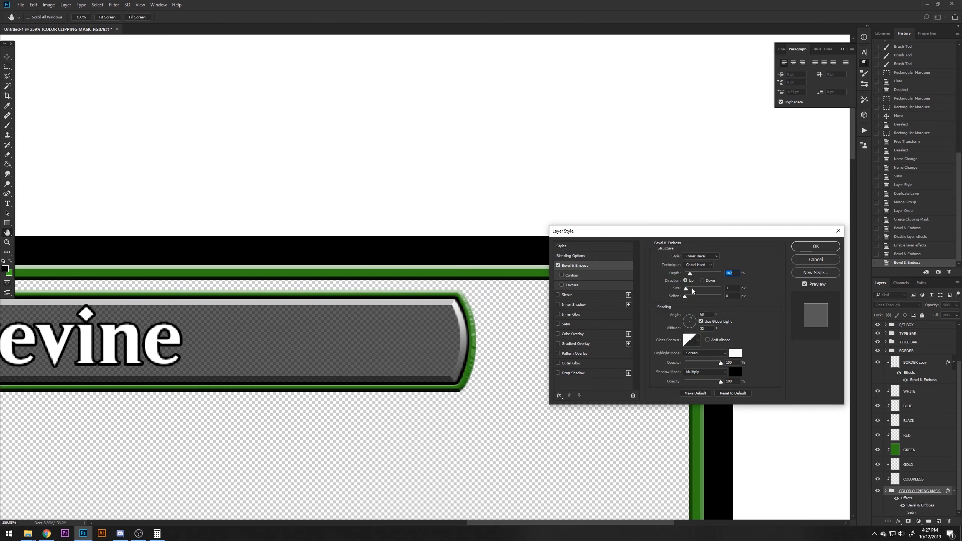
drag(687, 295, 689, 296)
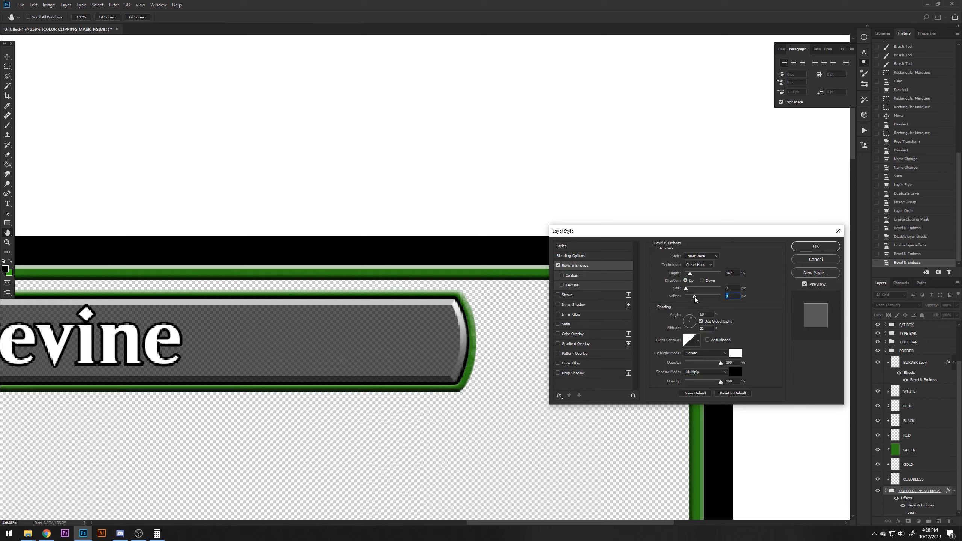
click(810, 249)
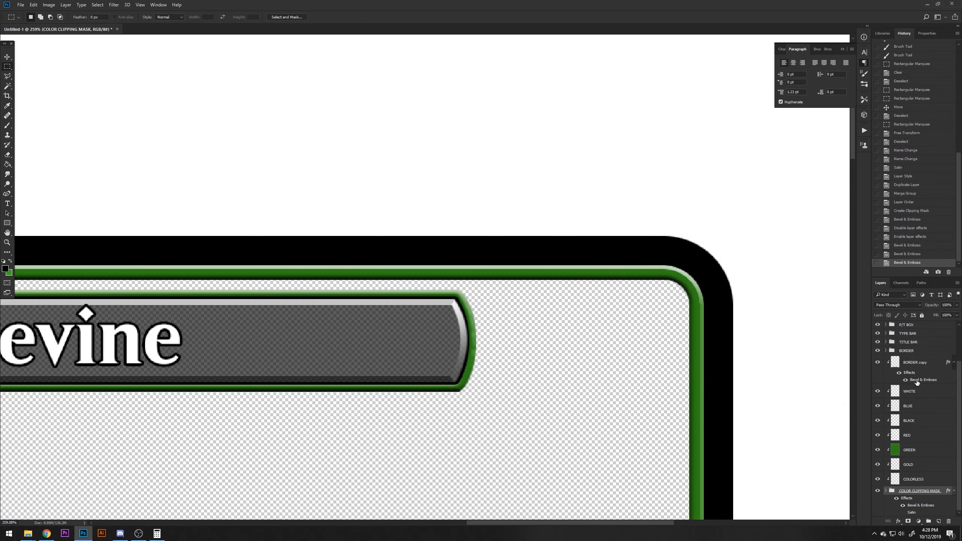
Set the BORDER copy layer's bevel to a depth of 302% and a soften value of 8 px
click(913, 379)
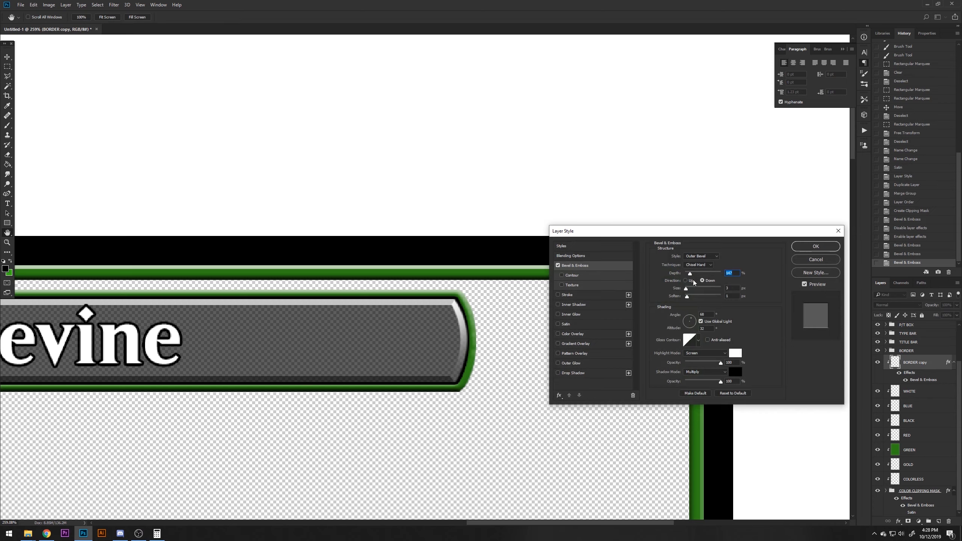
drag(692, 297, 696, 273)
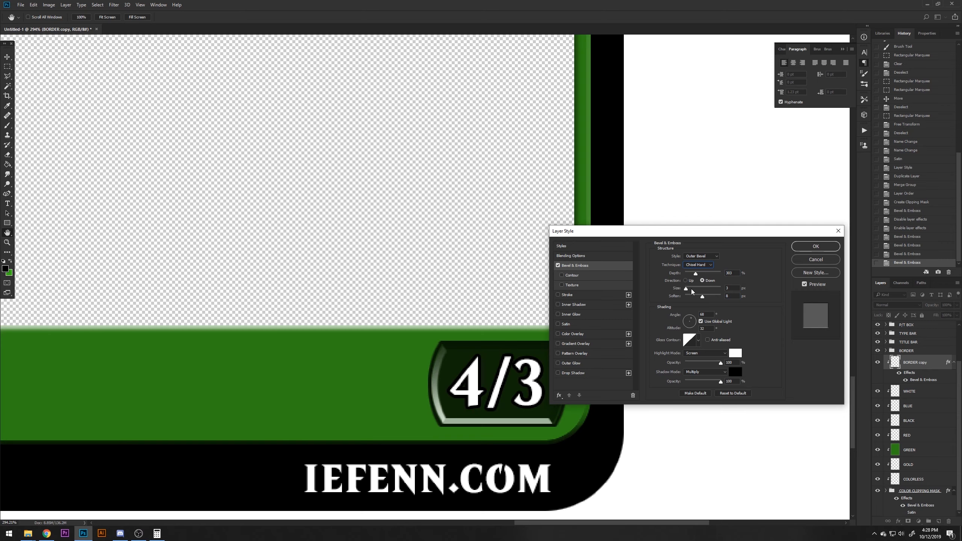
key(Return)
key(m)
double_click(921, 505)
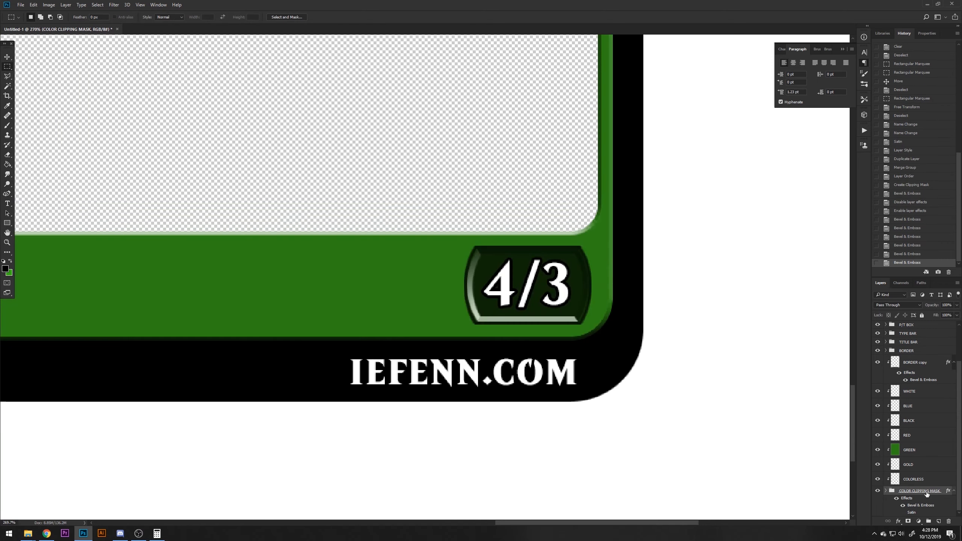
Clear the layer styles of the COLOR CLIPPING MASK group and the BORDER copy layer
right_click(927, 494)
click(905, 394)
right_click(919, 385)
click(881, 231)
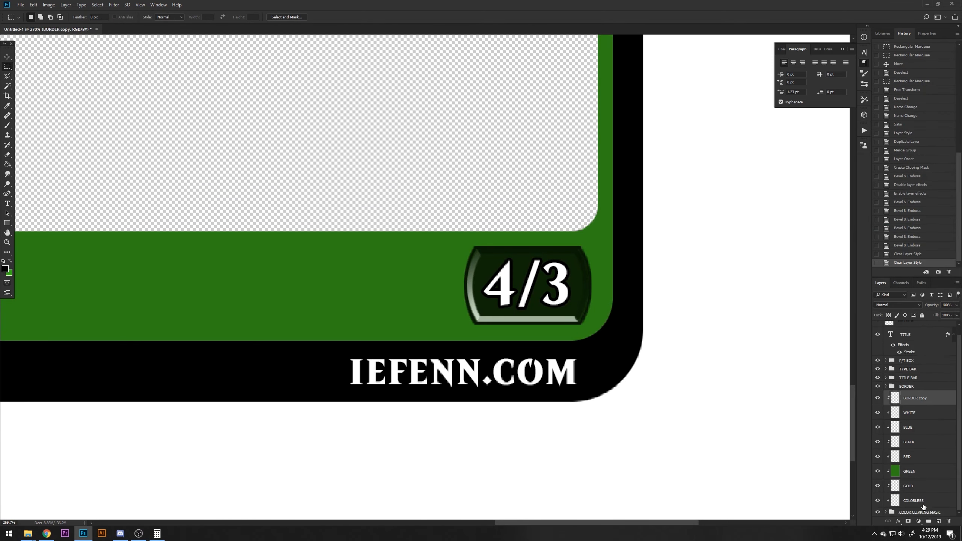
Add a white Satin effect with the Lighten blend mode to the COLOR CLIPPING MASK group
double_click(947, 512)
click(559, 324)
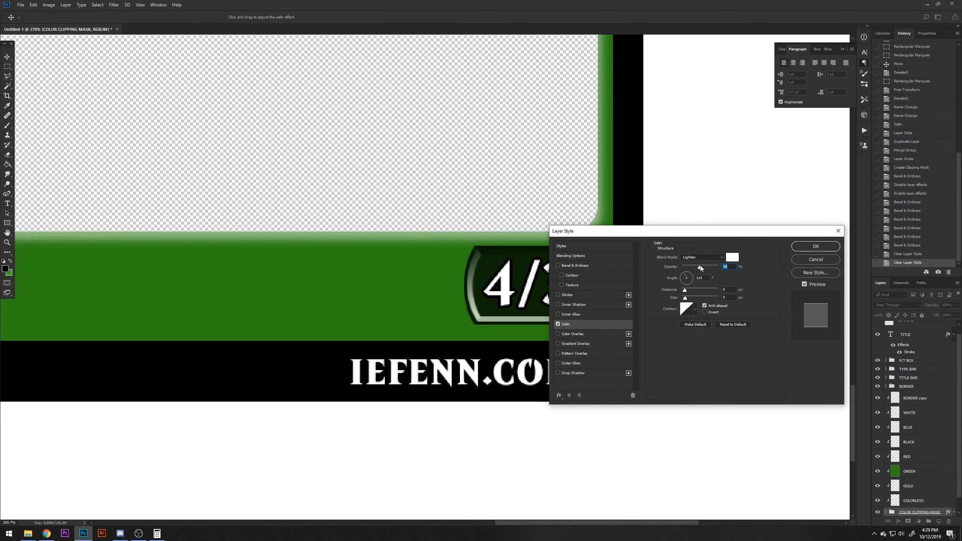
key(Return)
scroll(546, 276, up, 2)
scroll(940, 405, up, 1)
Try Bevel & Emboss and Satin on the BORDER copy layer, and give it only a Drop Shadow effect
double_click(940, 406)
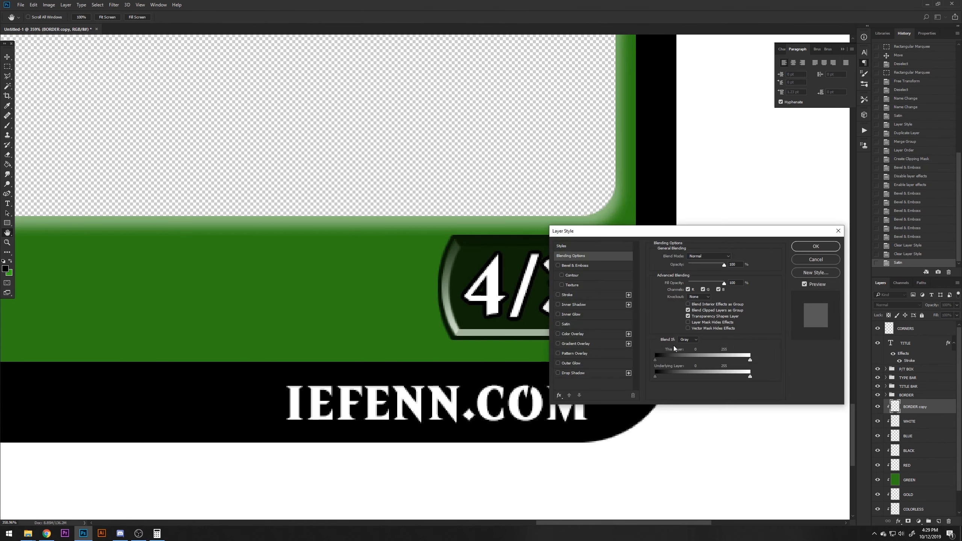
click(584, 266)
click(559, 265)
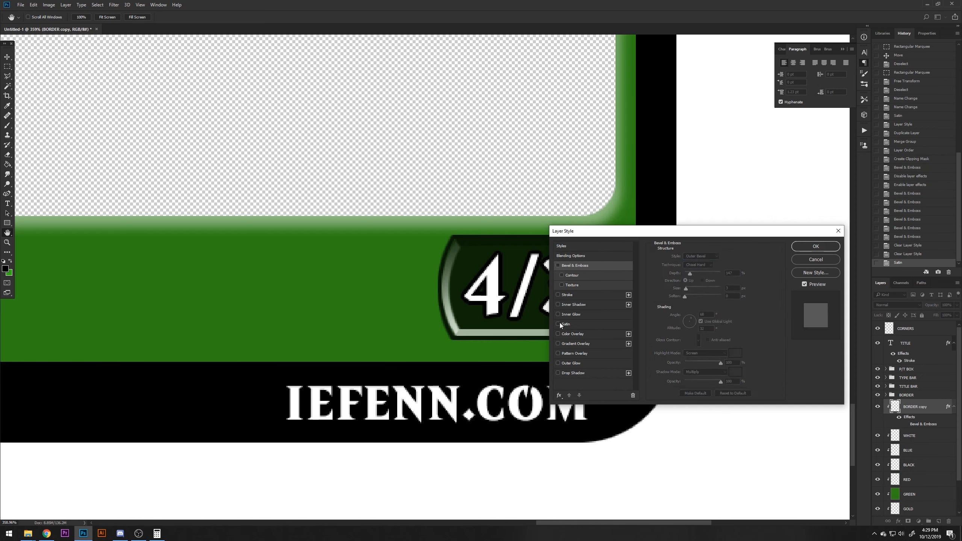
click(559, 325)
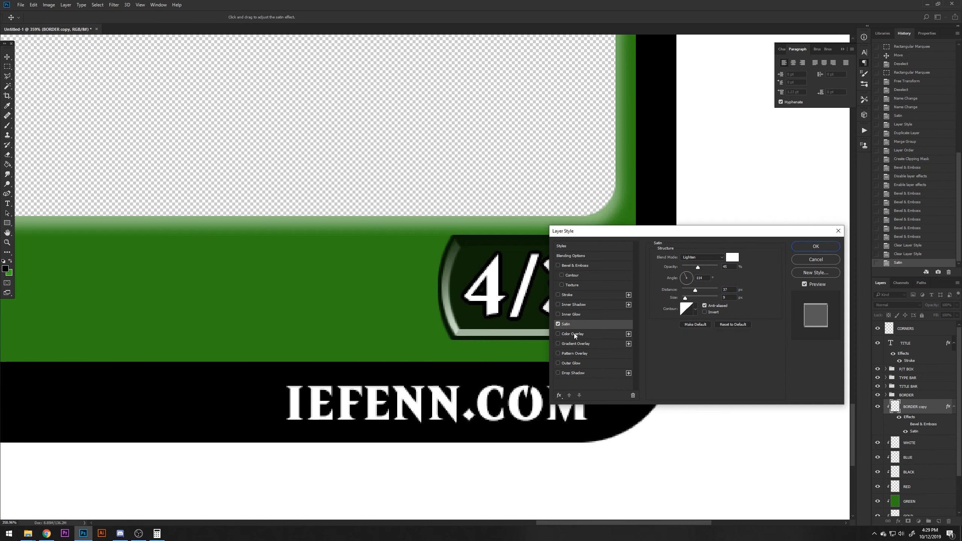
click(558, 324)
click(582, 374)
drag(714, 291, 687, 291)
drag(718, 307, 681, 291)
drag(682, 306, 686, 307)
drag(697, 268, 719, 268)
drag(682, 340, 681, 341)
drag(685, 307, 687, 307)
click(816, 247)
Examine the satin and drop shadow shading along the frame's lower band and corner
scroll(311, 283, down, 8)
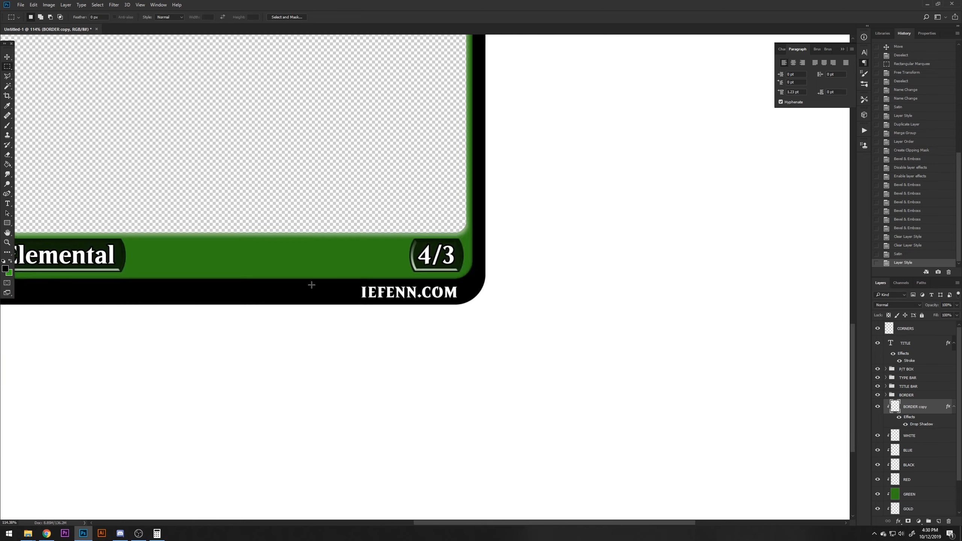
scroll(252, 168, up, 5)
scroll(251, 168, down, 6)
key(ctrl+0)
scroll(541, 508, up, 5)
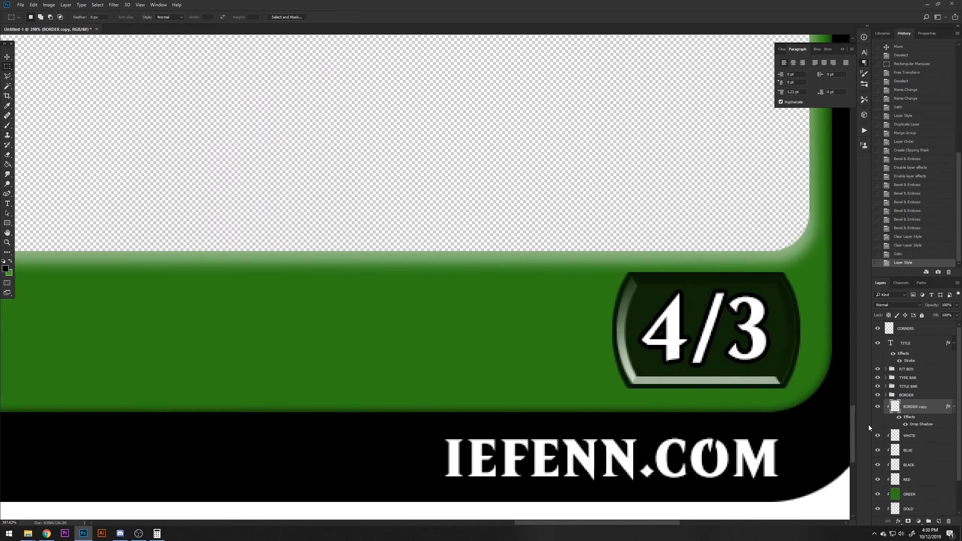
scroll(492, 307, down, 5)
key(ctrl+d)
drag(550, 326, 378, 314)
key(ctrl+d)
scroll(379, 314, left, 1)
scroll(303, 322, down, 7)
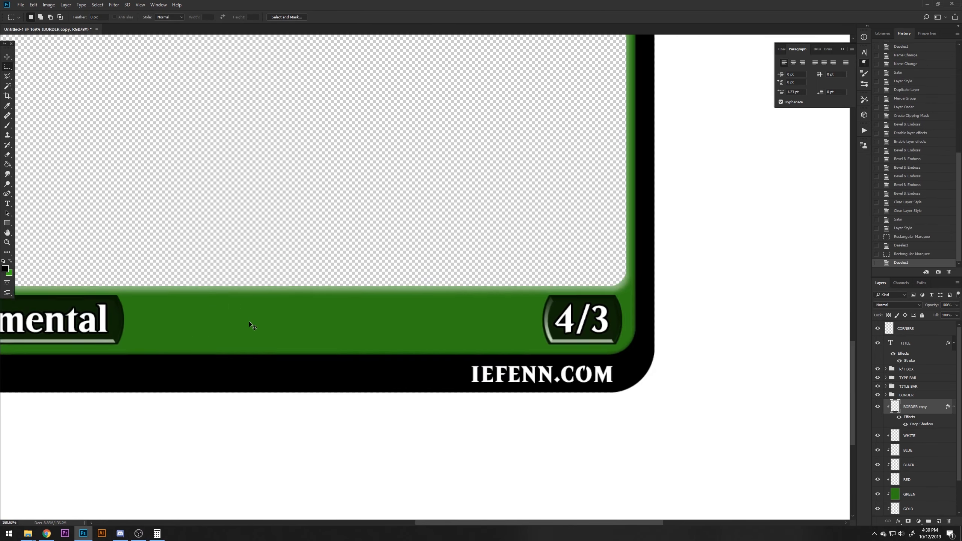
scroll(280, 347, left, 2)
scroll(174, 226, down, 3)
drag(243, 308, 321, 306)
scroll(321, 305, up, 3)
Scale and position the galaxy3 copy 2 texture layer so it covers the whole card
drag(281, 241, 373, 320)
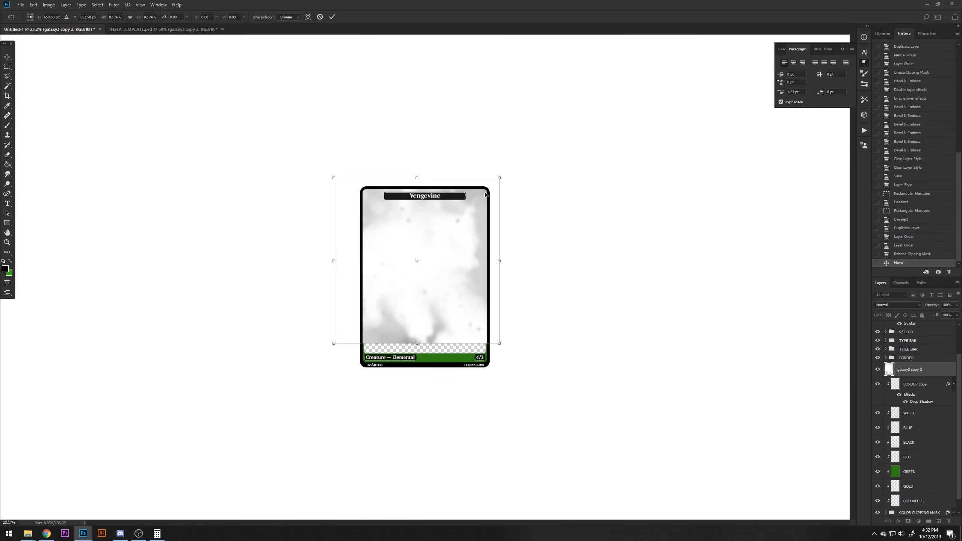
drag(464, 244, 477, 264)
drag(430, 197, 432, 186)
drag(513, 277, 500, 277)
drag(345, 277, 353, 277)
key(Return)
Clip the galaxy3 copy 2 texture layer to the colored frame below it
scroll(394, 143, up, 7)
right_click(918, 371)
click(920, 159)
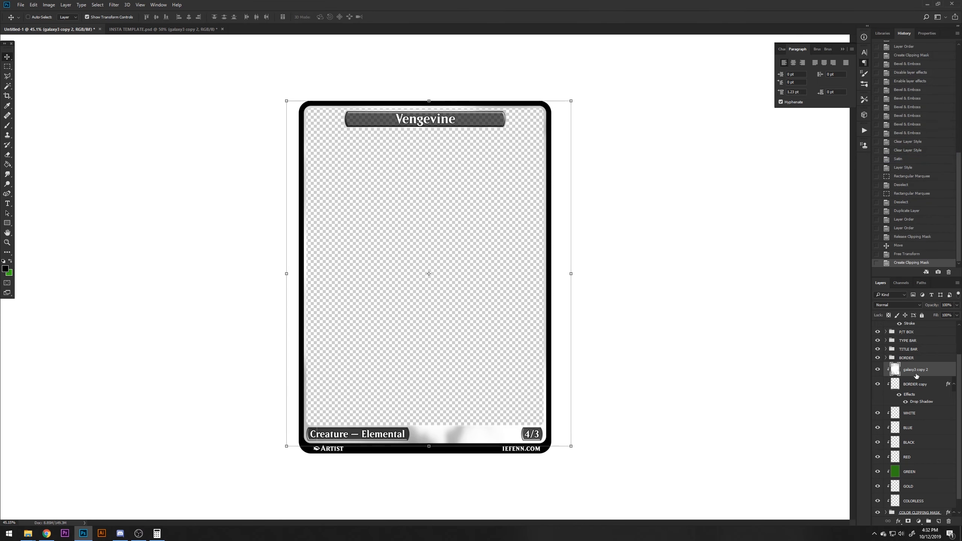
Try the Color Burn blend mode on the galaxy3 copy 2 layer and set it back to Multiply
click(898, 305)
click(883, 329)
click(898, 305)
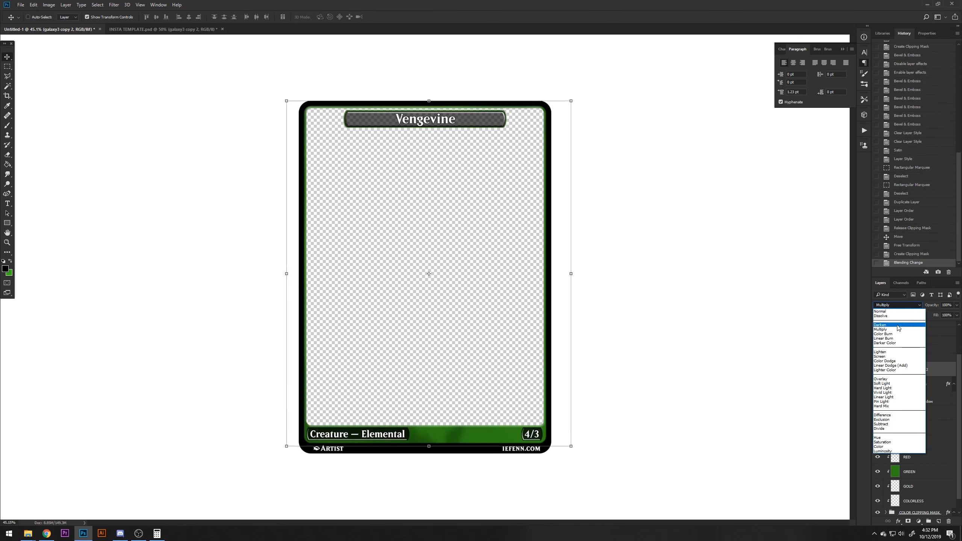
click(898, 334)
click(898, 305)
click(896, 330)
Try to clone texture across the lower band with the Clone Stamp, and undo the last two changes
click(7, 70)
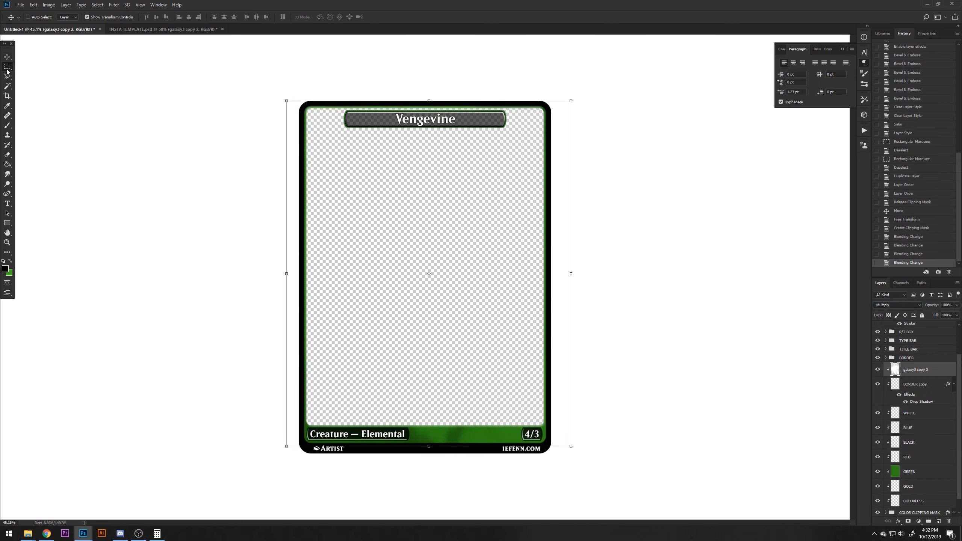
scroll(432, 432, up, 15)
scroll(404, 358, down, 11)
click(7, 135)
drag(462, 273, 588, 376)
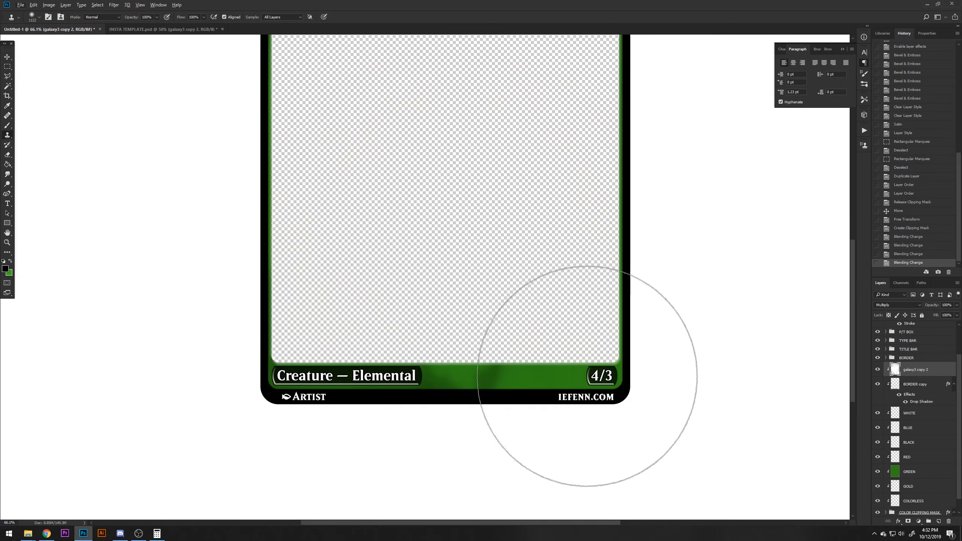
alt+click(587, 376)
drag(474, 375, 568, 362)
key(ctrl+alt+z)
key(ctrl+alt+z)
Try to clone texture across the lower band of the galaxy3 copy 2 layer with the Clone Stamp sampling the Current Layer
click(289, 17)
click(290, 26)
click(8, 67)
click(7, 135)
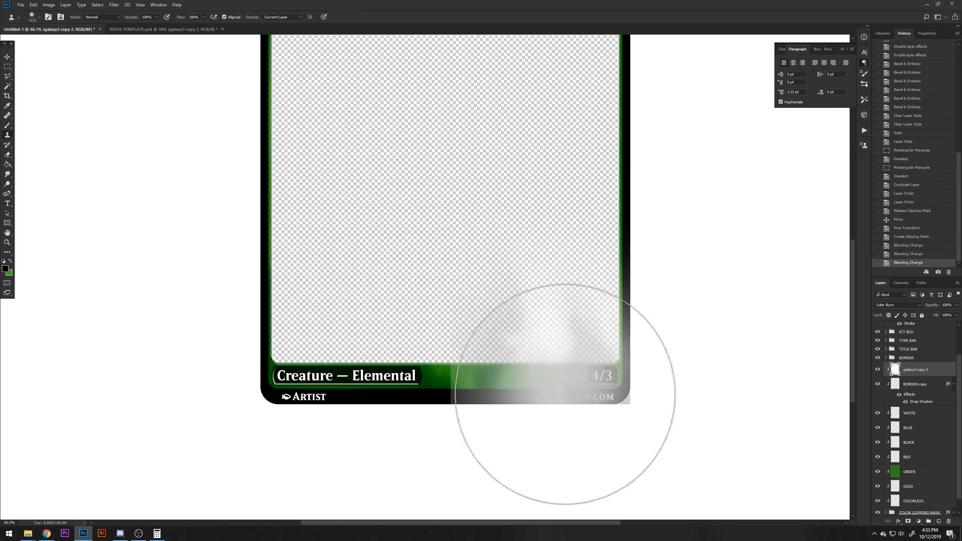
key(bracketleft)
key(bracketleft)
key(bracketleft)
key(bracketleft)
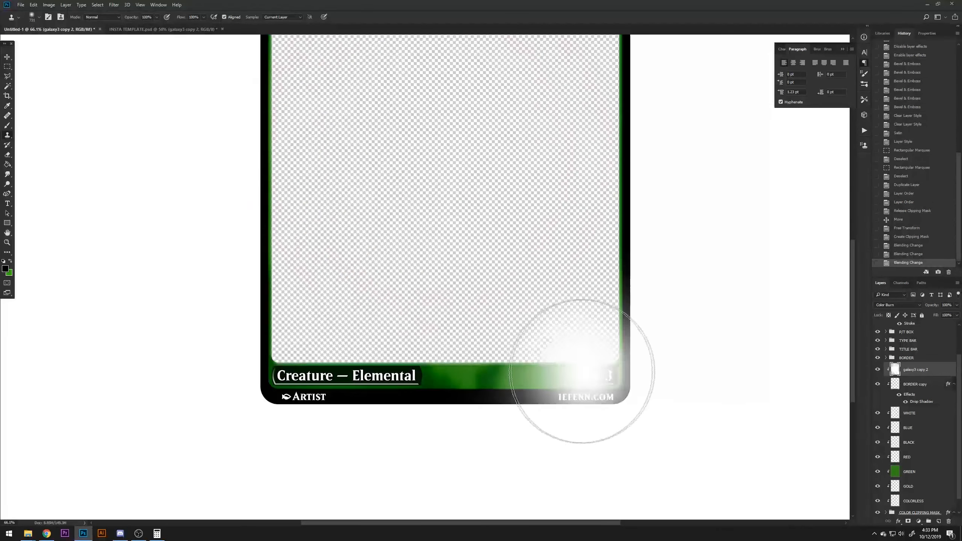
key(m)
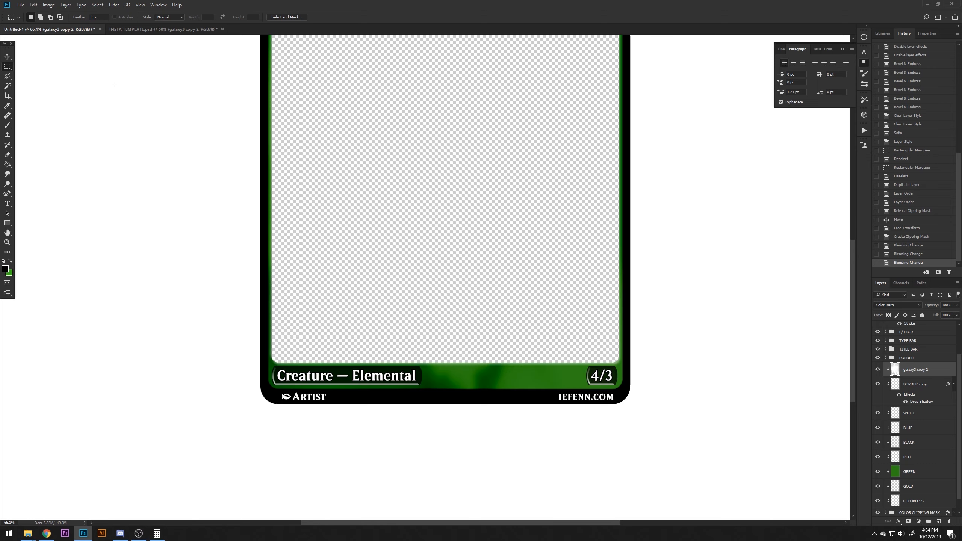
Set up the Brush tool with default black and white colors and the n_smoke brush preset
key(ctrl+minus)
key(ctrl+0)
click(8, 126)
key(d)
click(39, 17)
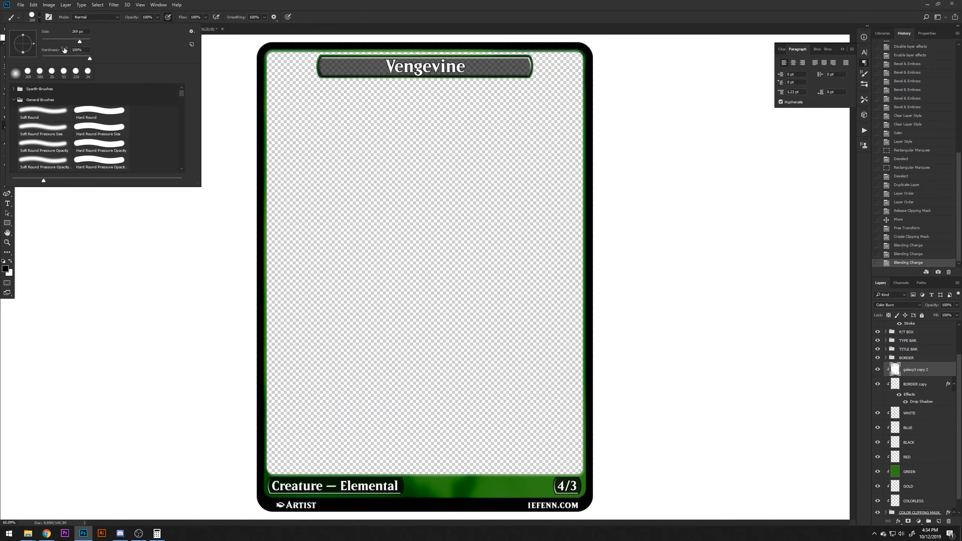
scroll(182, 123, down, 10)
click(102, 115)
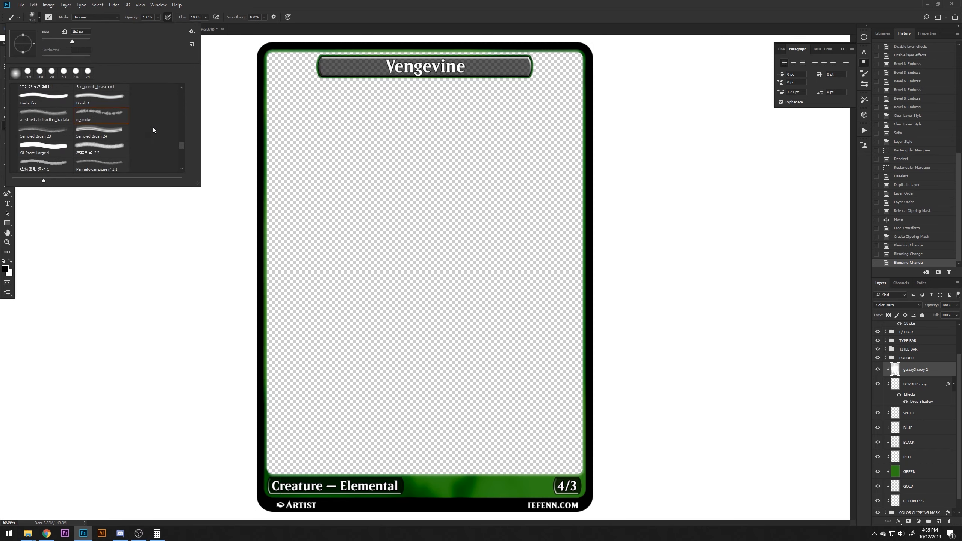
Paint black smoke marks across the lower band of the galaxy3 copy 2 layer with an enlarged brush at 16% opacity
click(443, 421)
key(bracketright)
key(bracketright)
key(bracketright)
key(bracketright)
key(bracketright)
key(bracketright)
drag(158, 17, 149, 30)
drag(531, 498, 603, 502)
click(546, 487)
click(464, 482)
click(549, 485)
click(494, 484)
click(473, 485)
Paint white smoke marks over the lower band to lighten and break up the dark texture
key(x)
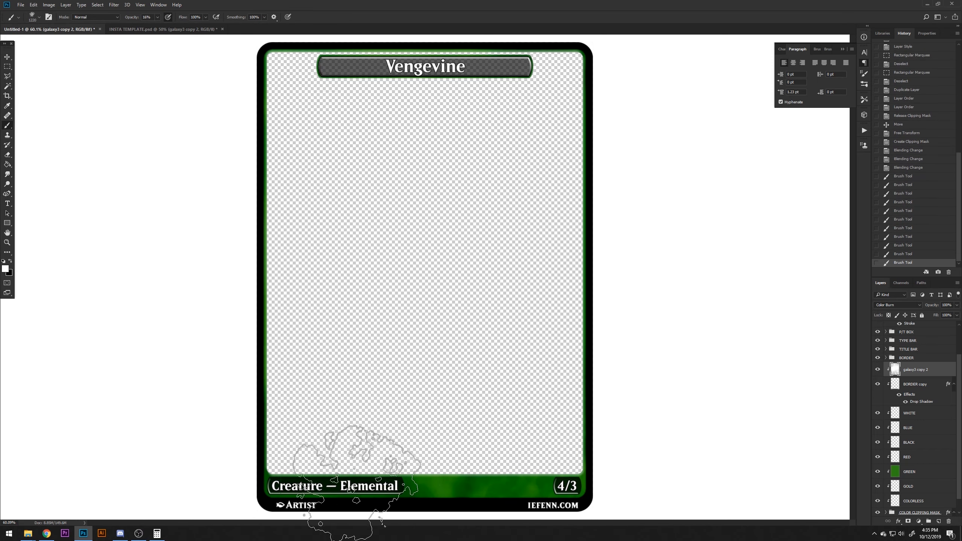
click(512, 481)
click(470, 478)
click(436, 455)
scroll(495, 422, up, 5)
drag(532, 400, 453, 402)
click(408, 444)
click(396, 447)
click(339, 447)
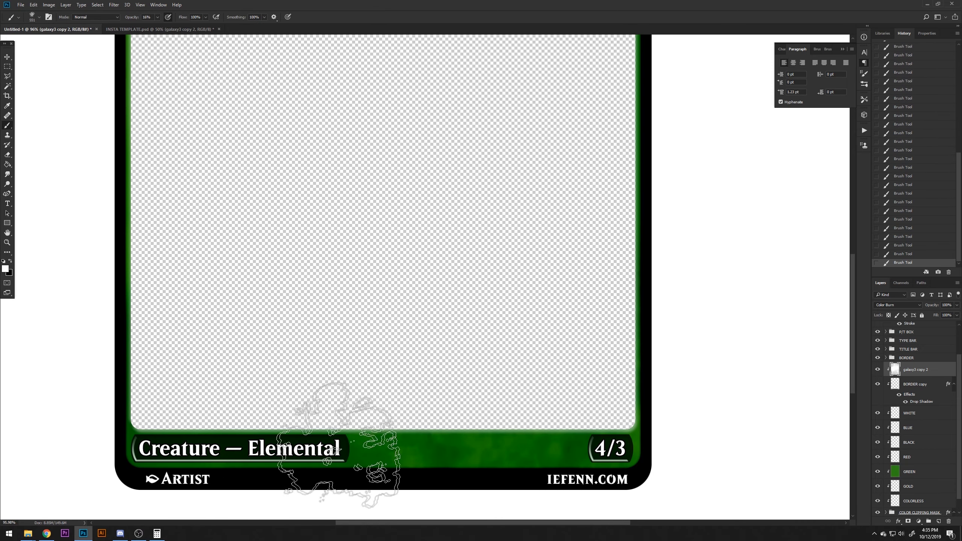
Hide the TYPE BAR and P/T BOX groups and brush alternating black and white smoke across the exposed lower band
click(878, 341)
click(878, 332)
key(x)
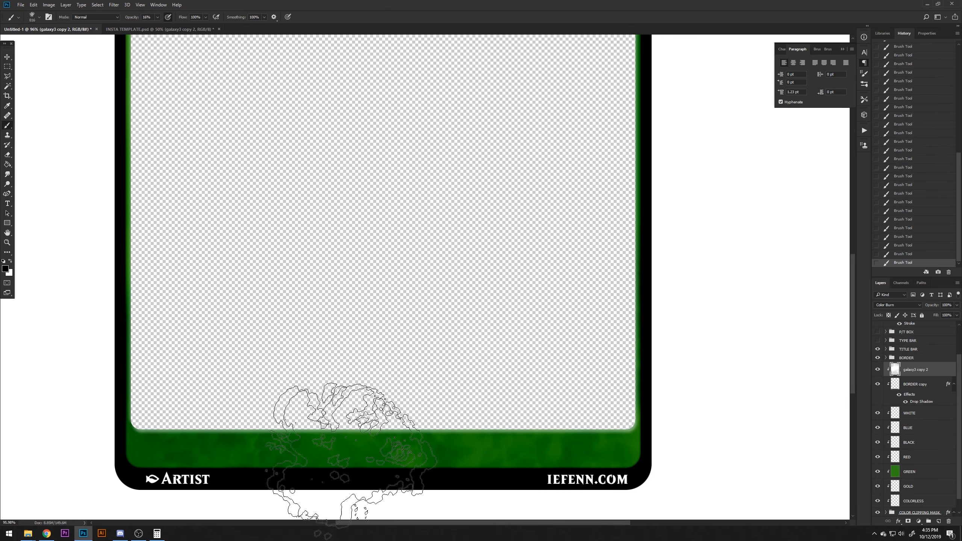
drag(352, 458, 296, 458)
key(x)
click(440, 457)
click(224, 471)
click(302, 443)
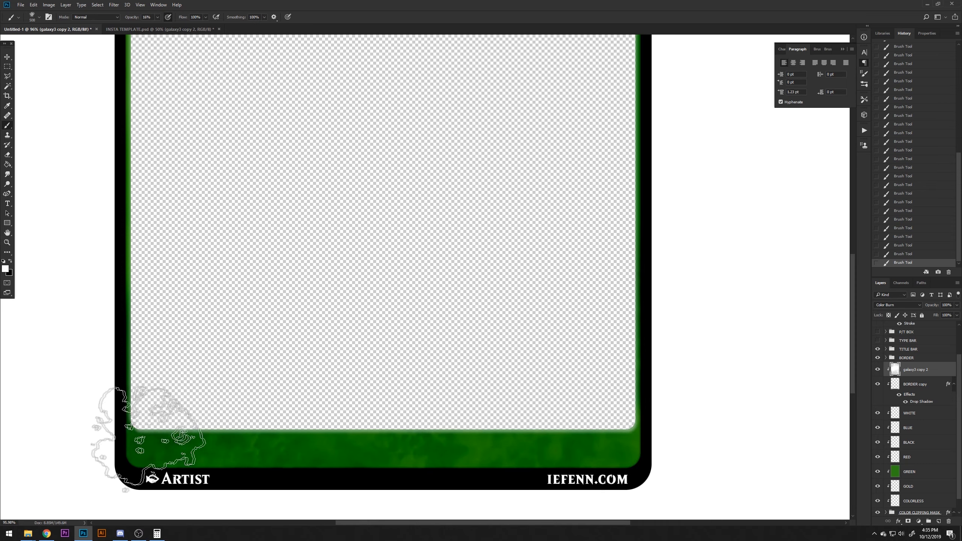
Brush faint white smoke texture along the top edge of the colored frame
scroll(298, 331, down, 4)
scroll(469, 483, up, 6)
scroll(357, 218, down, 4)
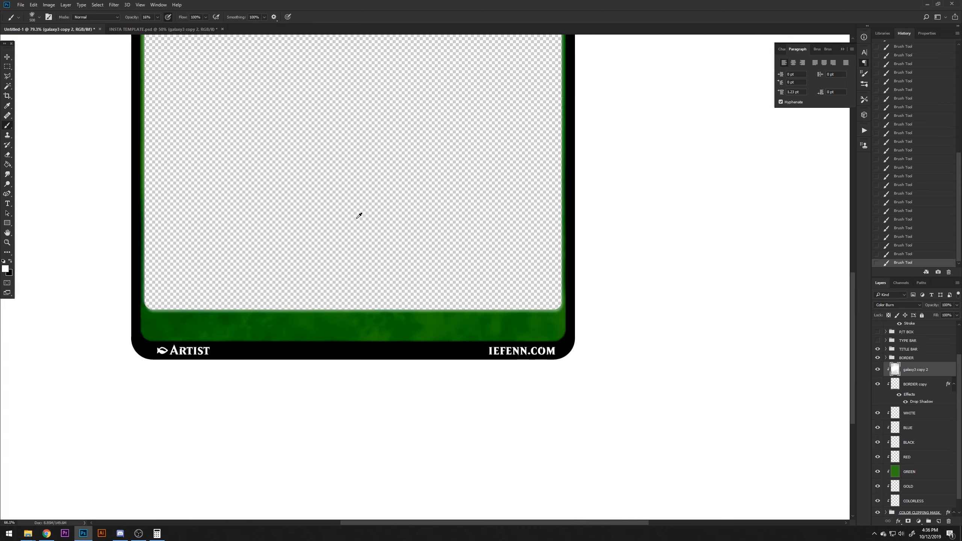
scroll(357, 219, down, 4)
scroll(395, 72, up, 6)
scroll(395, 76, down, 2)
drag(350, 79, 382, 76)
scroll(424, 197, down, 1)
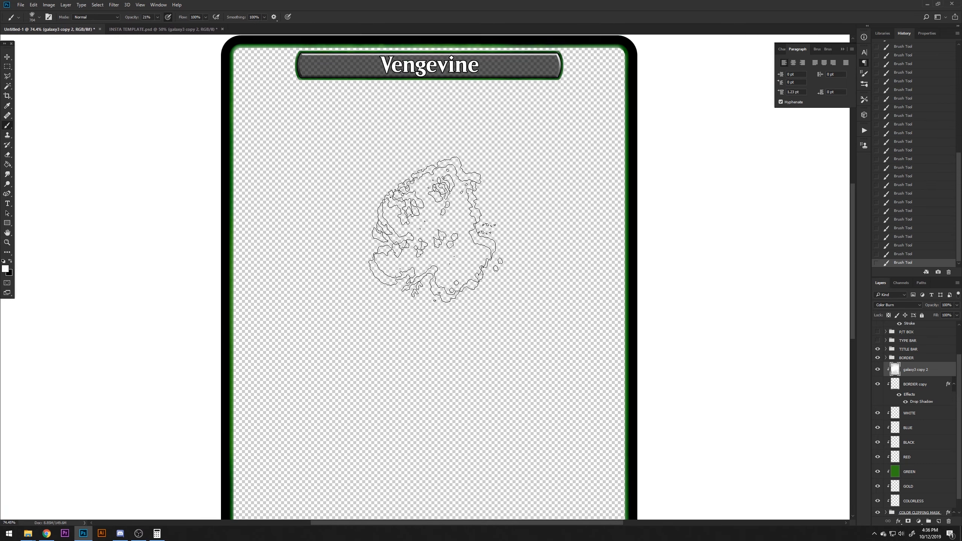
Apply a small-radius Gaussian Blur to the painted galaxy3 copy 2 texture layer
scroll(436, 508, up, 6)
click(114, 4)
click(231, 117)
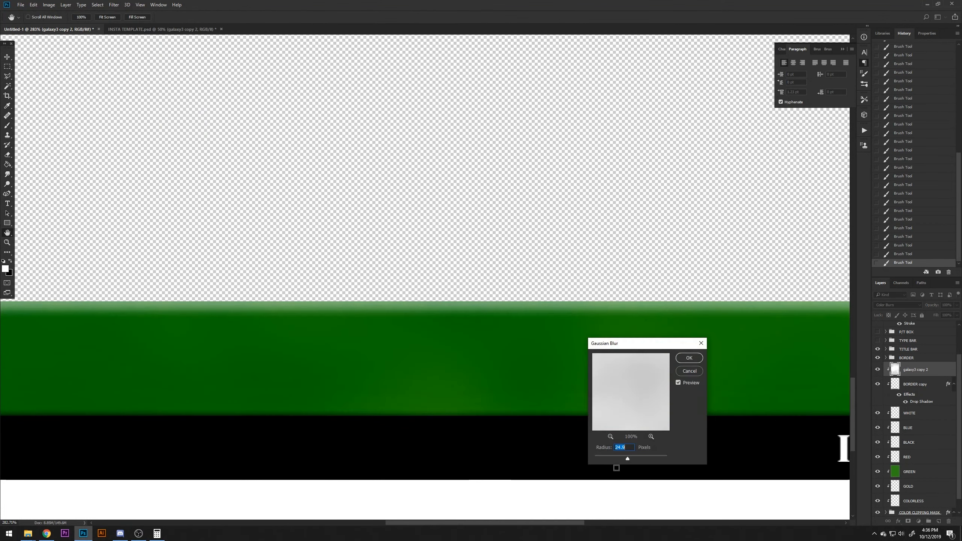
drag(628, 458, 603, 457)
key(Return)
Reapply the Gaussian Blur to the galaxy3 copy 2 layer and show the TYPE BAR and P/T BOX groups again
key(ctrl+0)
key(m)
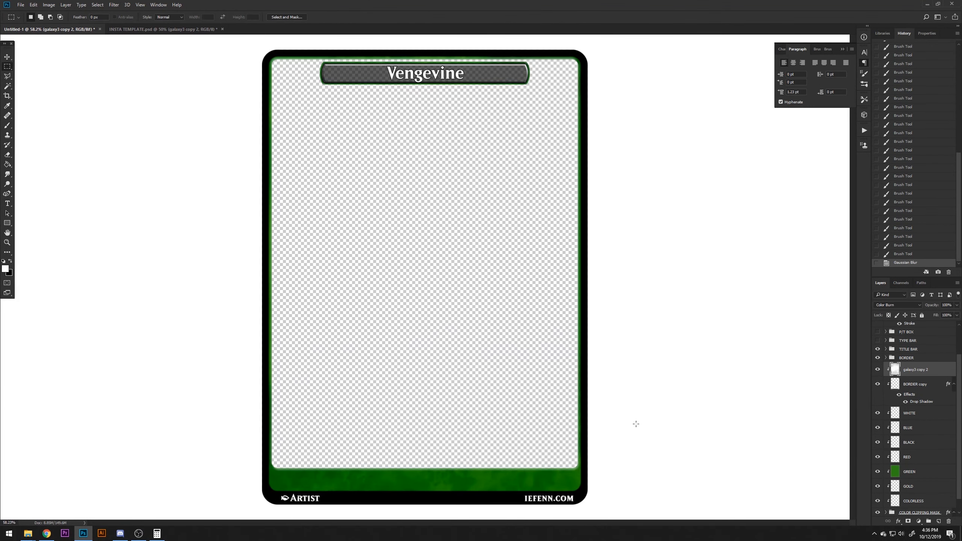
click(114, 5)
click(133, 13)
click(878, 341)
click(878, 332)
Try the Multiply blend mode with 86% fill on the galaxy3 copy 2 layer
scroll(826, 353, down, 2)
drag(957, 315, 947, 326)
click(905, 305)
click(906, 328)
click(957, 315)
click(921, 385)
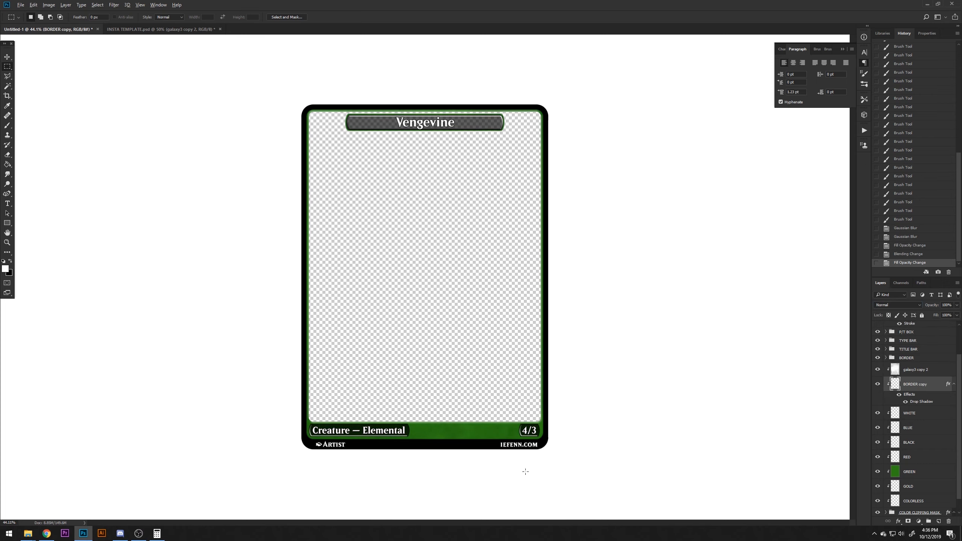
Compare the lower band with and without the galaxy3 copy 2 texture by switching its visibility off and on
scroll(526, 471, up, 5)
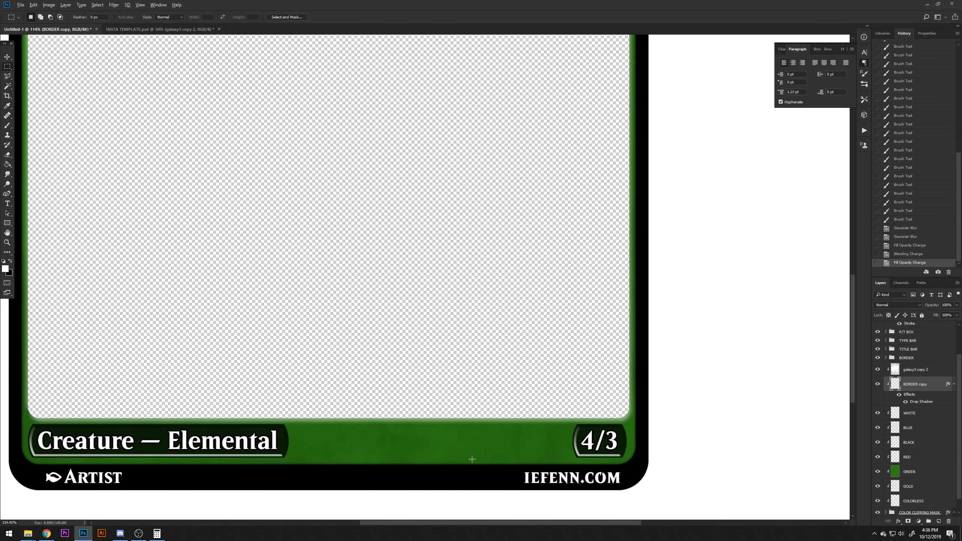
scroll(472, 459, up, 2)
scroll(494, 440, down, 1)
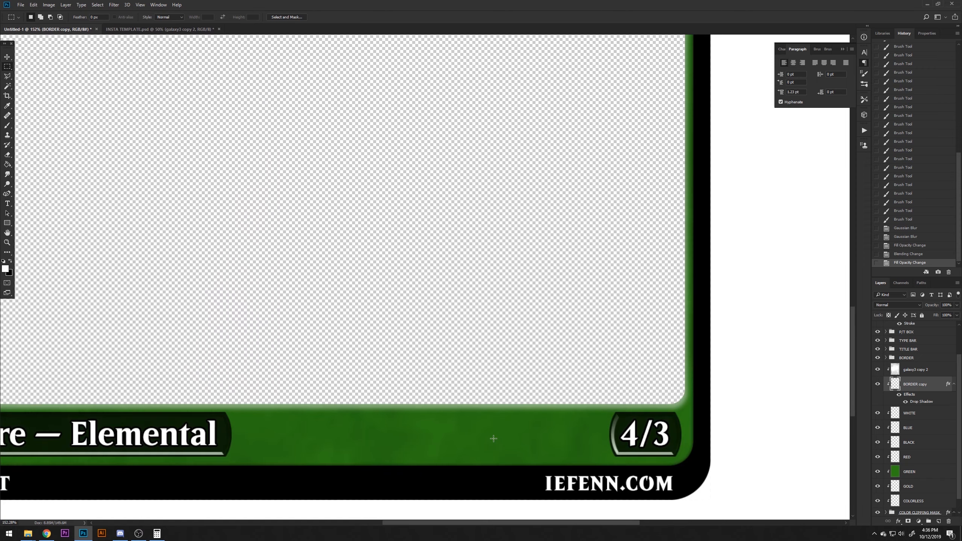
click(877, 371)
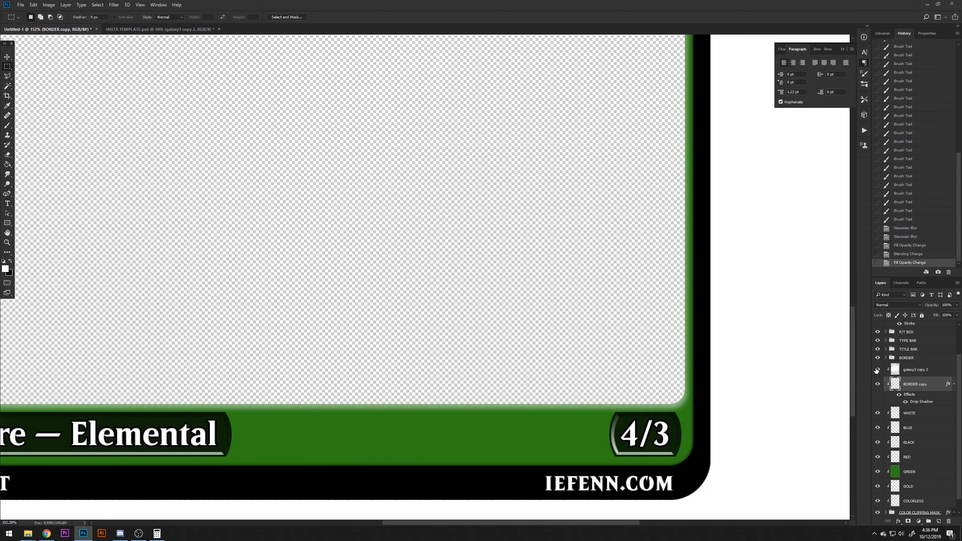
click(876, 371)
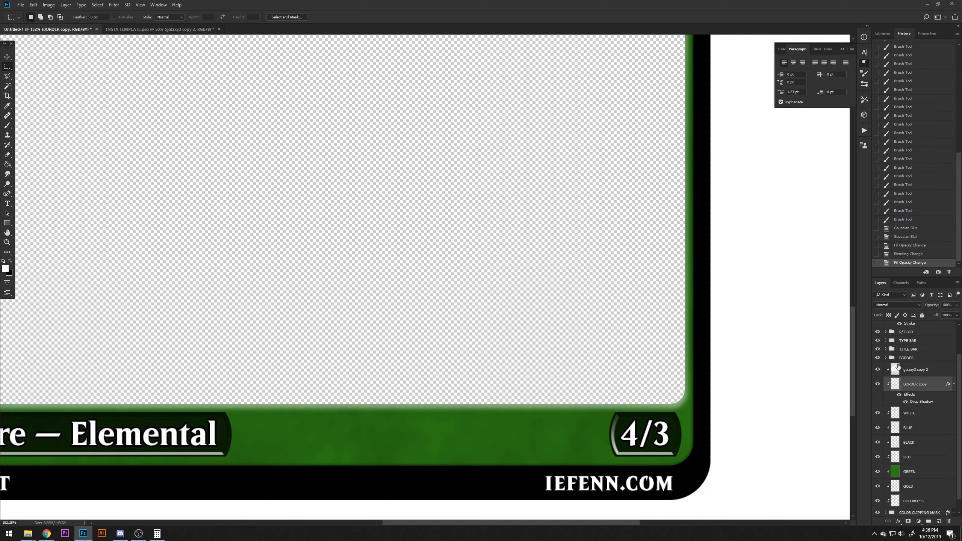
Set the galaxy3 copy 2 layer's blend mode to Color Burn
click(899, 369)
click(897, 305)
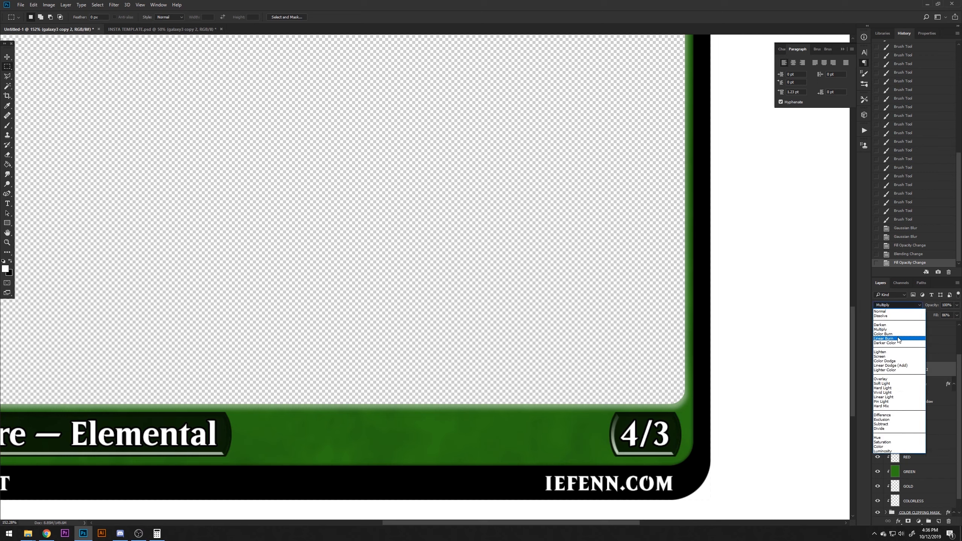
click(895, 334)
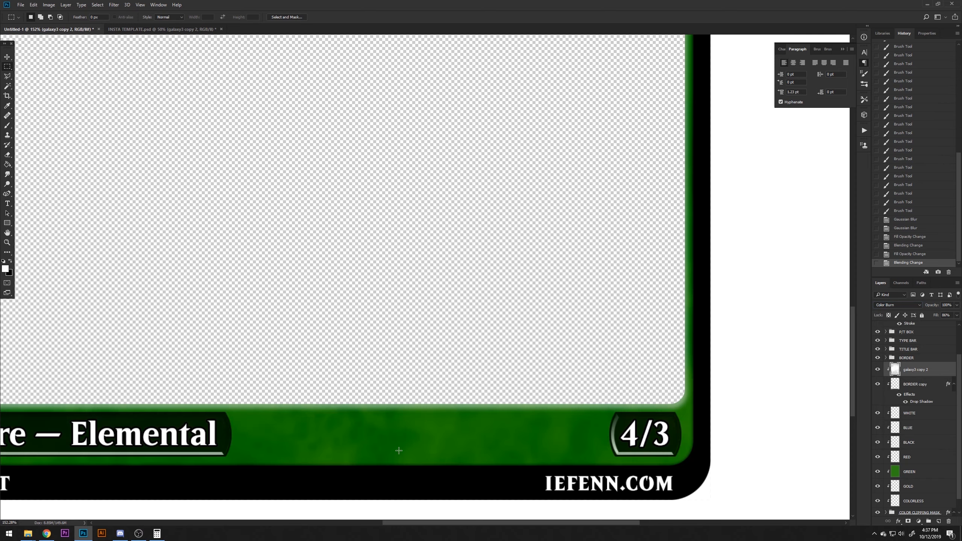
Lower the fill of the galaxy3 copy 2 layer to soften the Color Burn texture
scroll(399, 451, down, 5)
scroll(378, 431, up, 6)
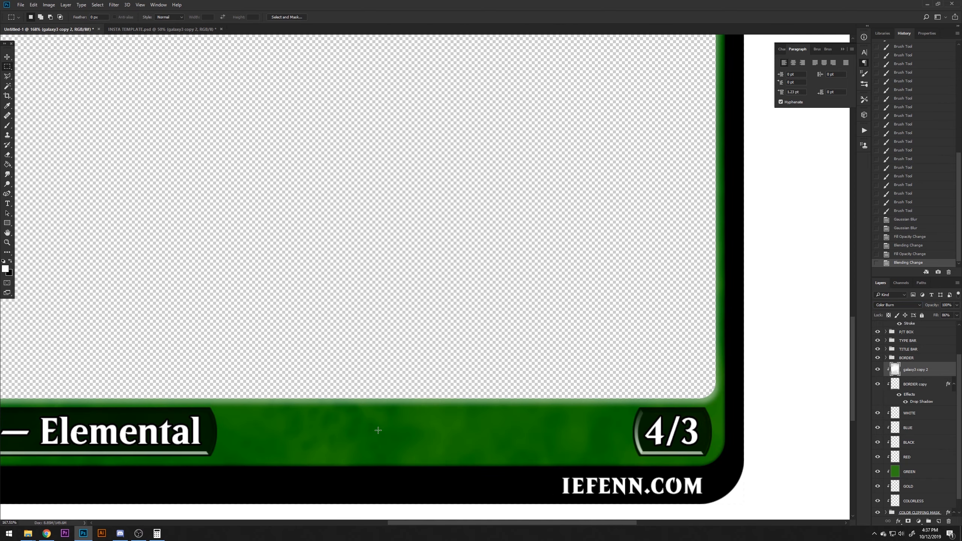
scroll(393, 422, down, 6)
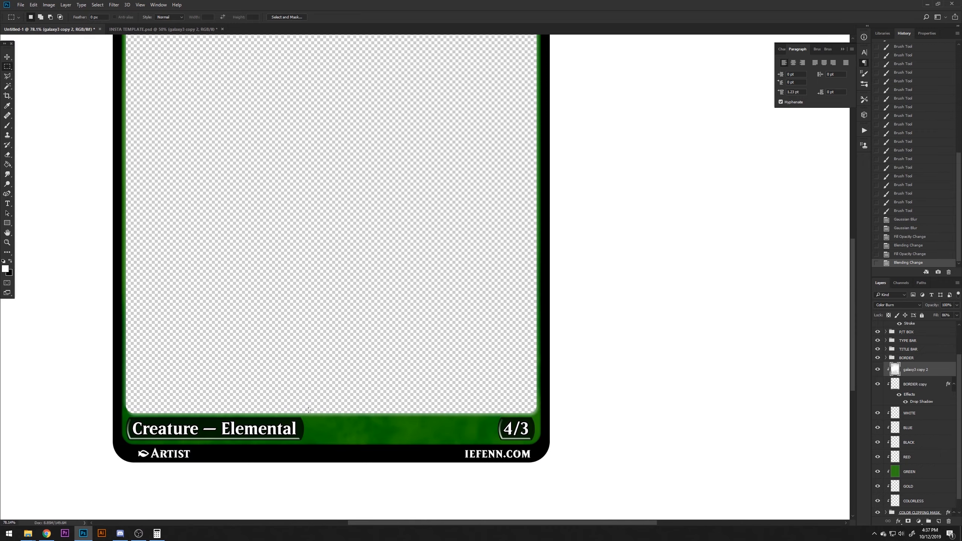
scroll(447, 400, up, 1)
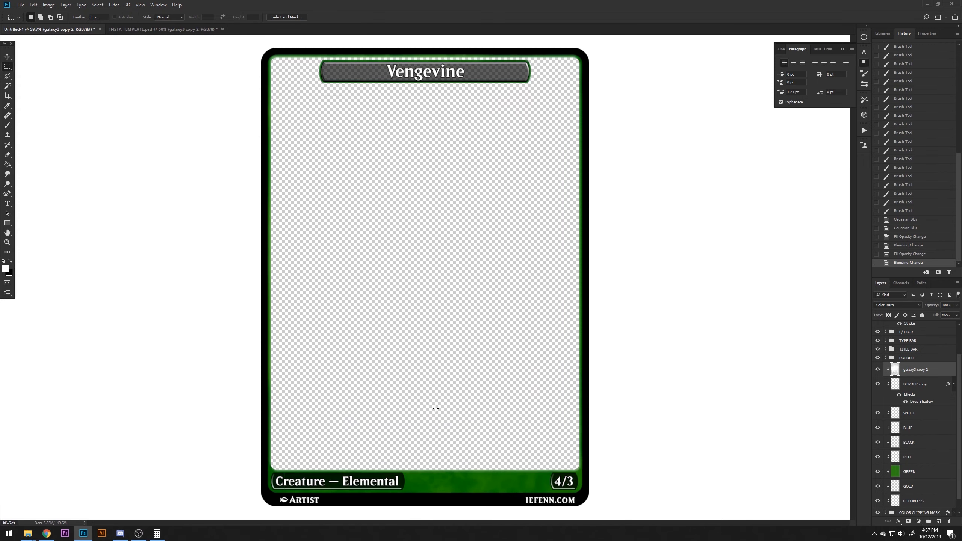
scroll(327, 117, up, 4)
scroll(379, 152, down, 7)
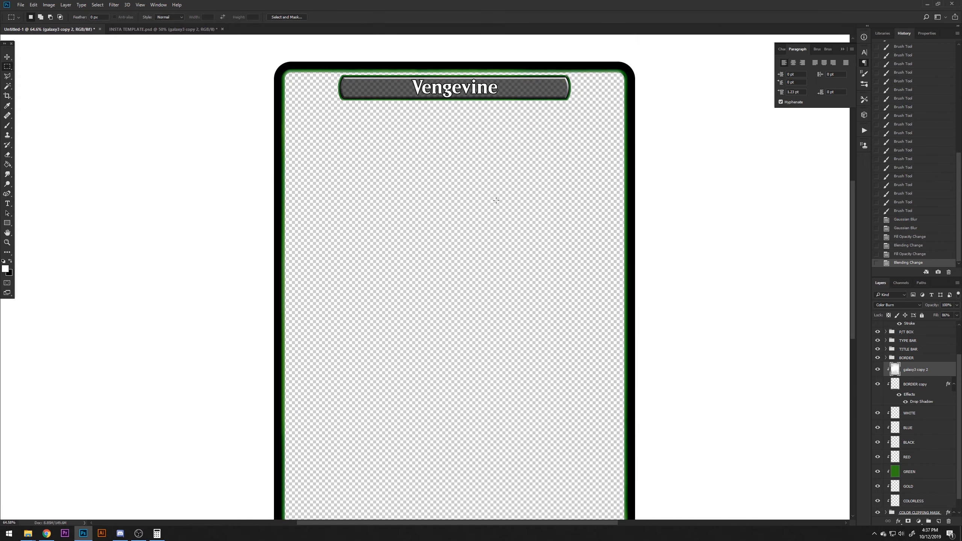
scroll(428, 466, up, 4)
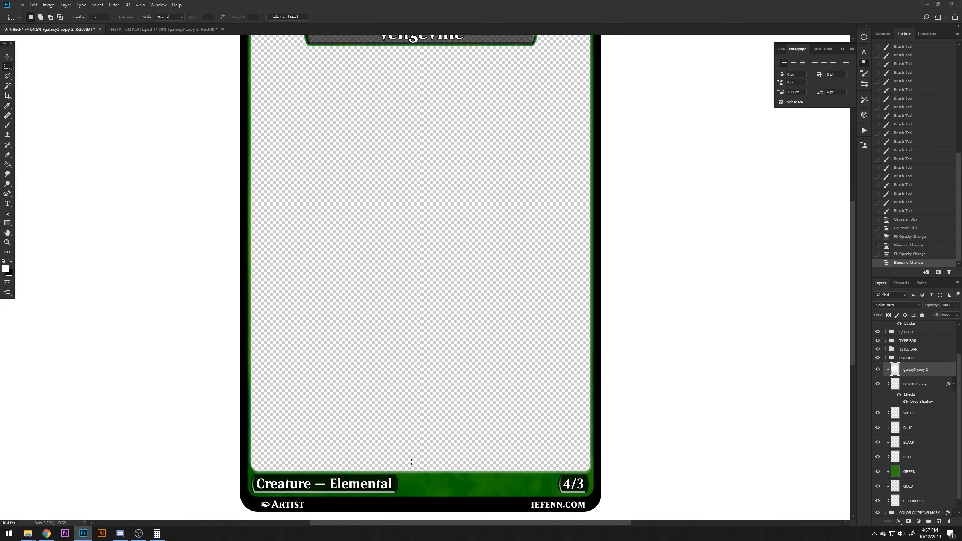
scroll(412, 462, down, 1)
click(957, 315)
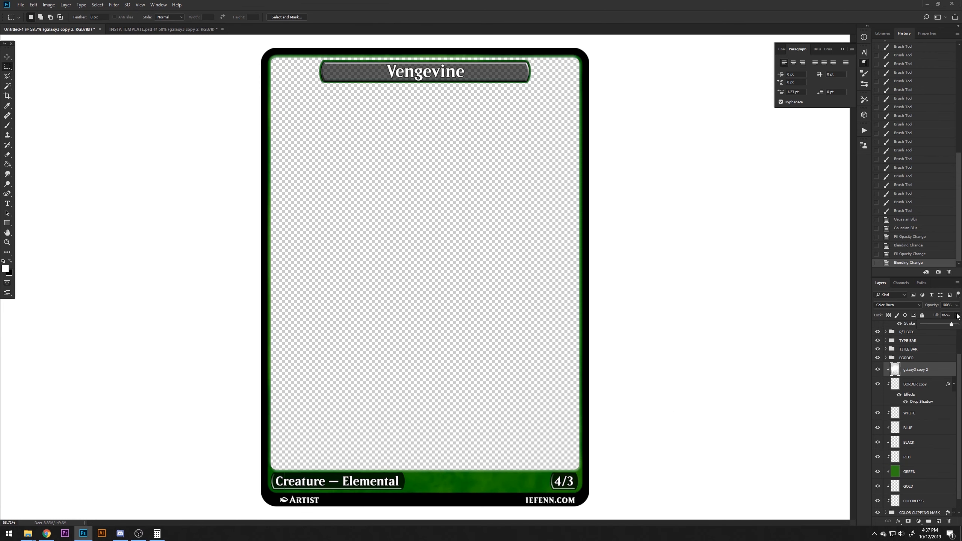
click(944, 324)
Fill the RED layer with the red color c92b2b using the Paint Bucket
click(919, 484)
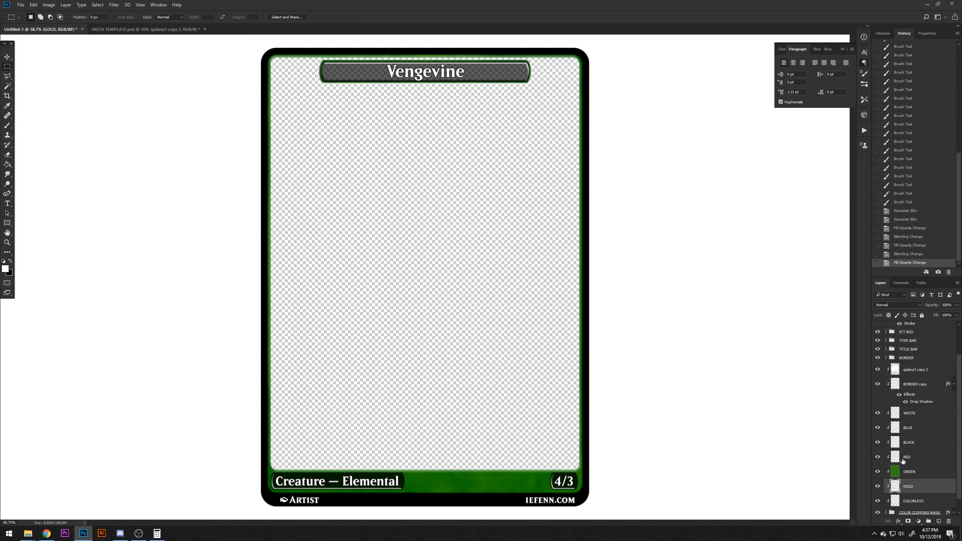
click(903, 461)
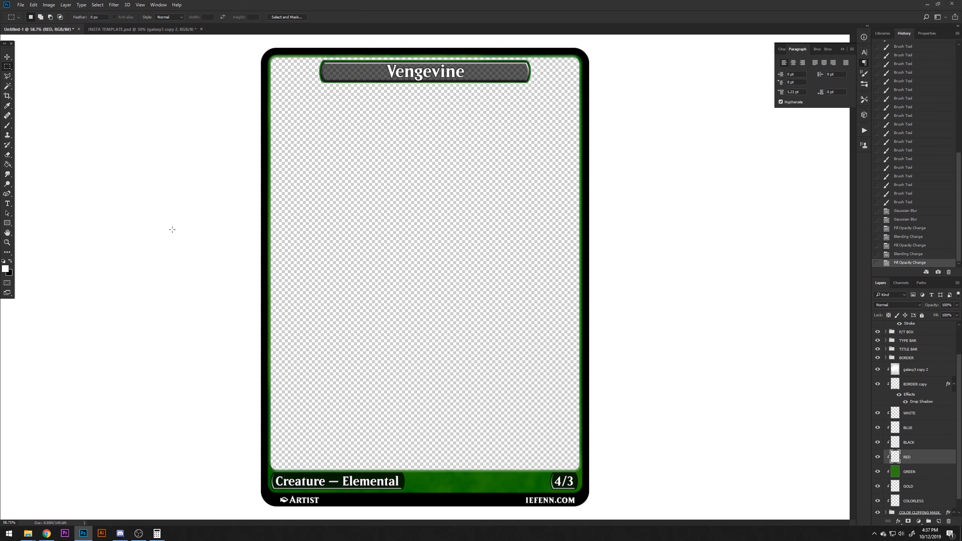
click(7, 166)
click(3, 269)
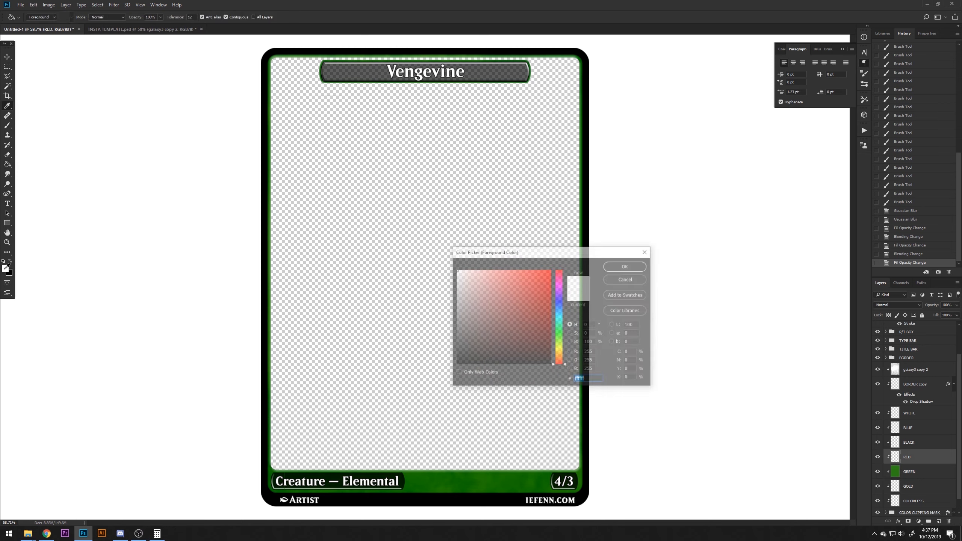
click(539, 286)
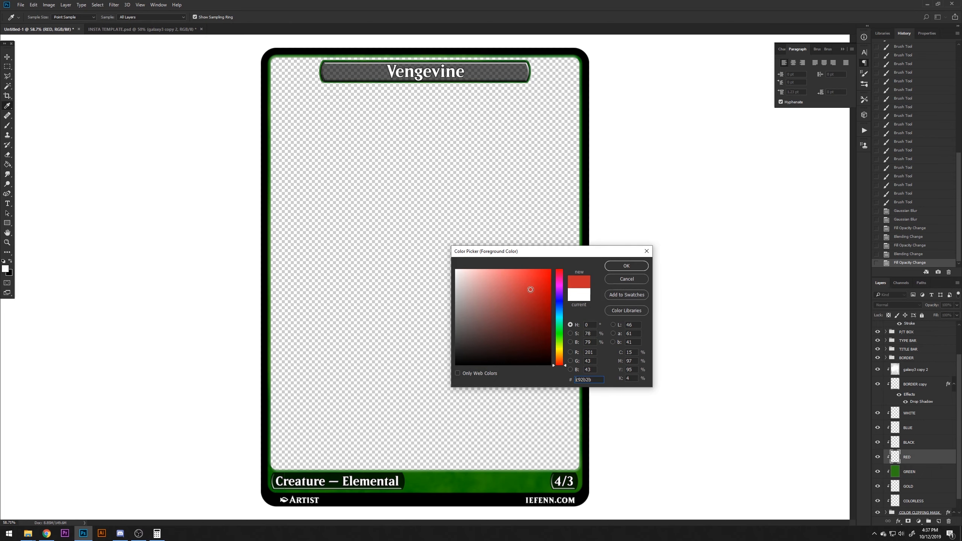
click(627, 266)
click(535, 322)
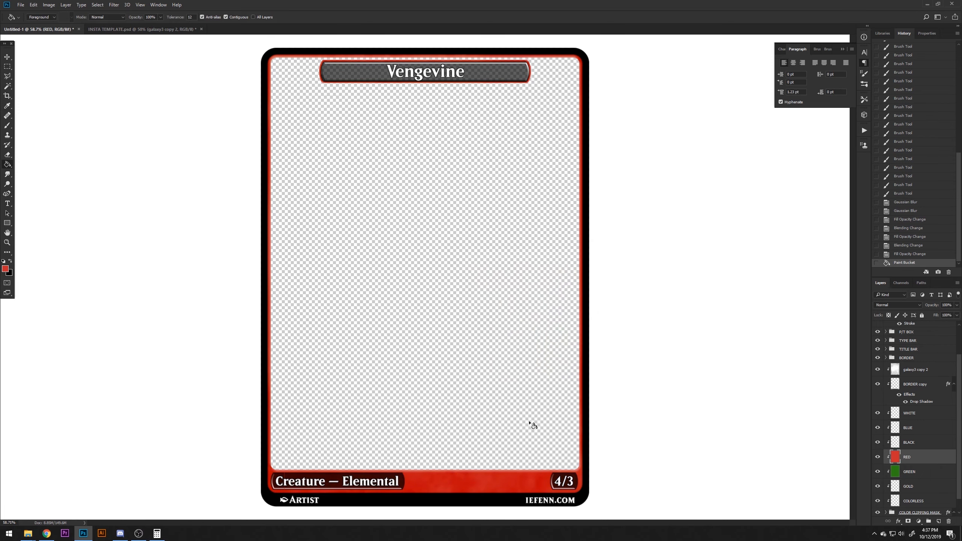
Tone down the RED layer with Hue/Saturation, setting saturation to -10 and lightness to -9
scroll(529, 447, up, 2)
scroll(403, 444, left, 1)
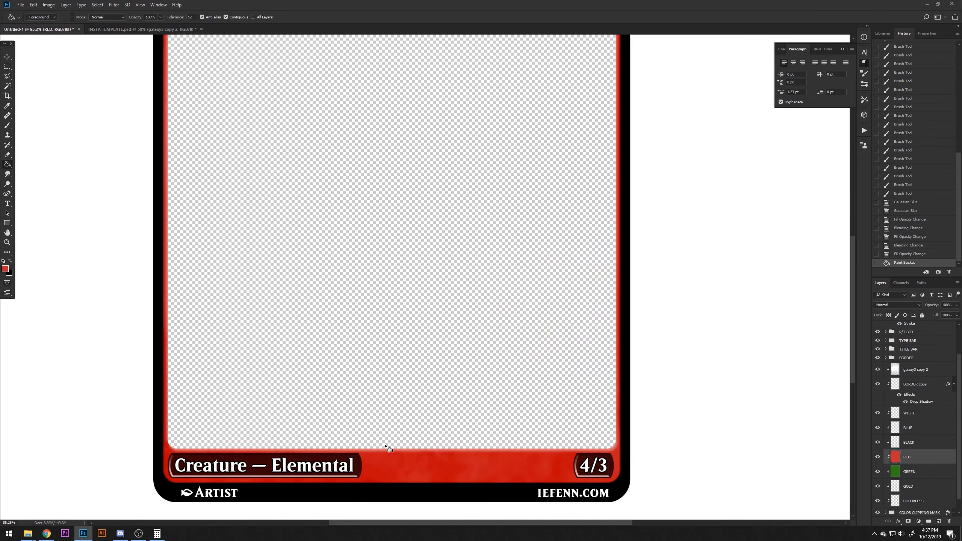
click(49, 4)
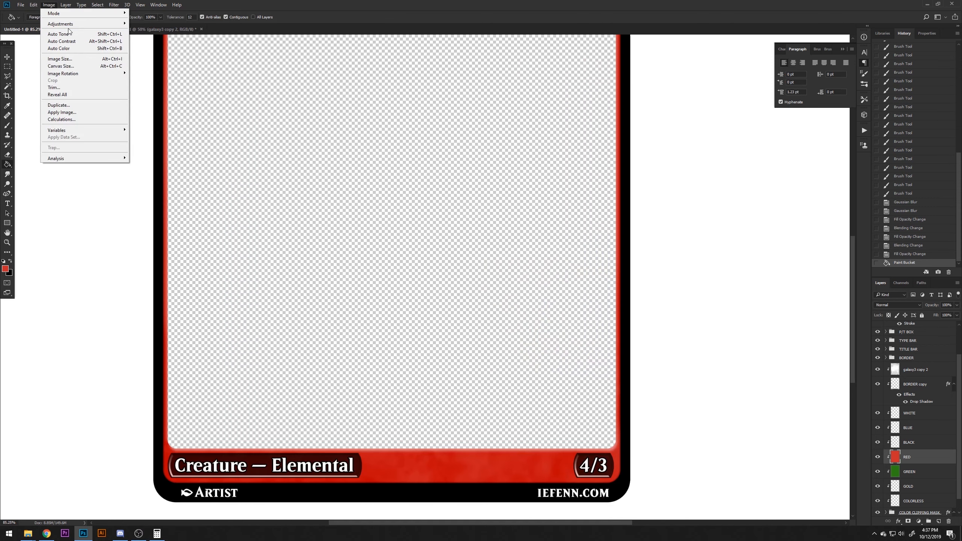
mouse_move(95, 23)
click(184, 63)
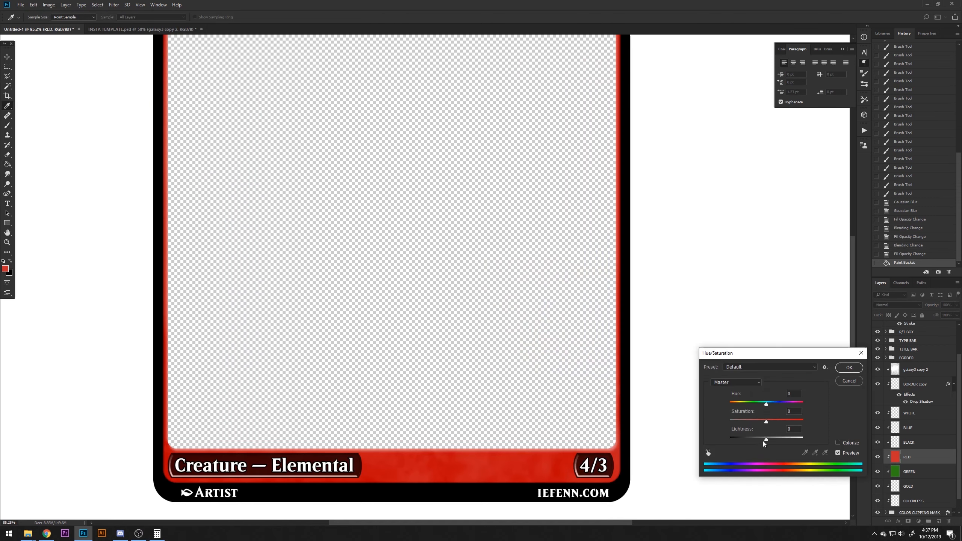
drag(763, 441, 763, 421)
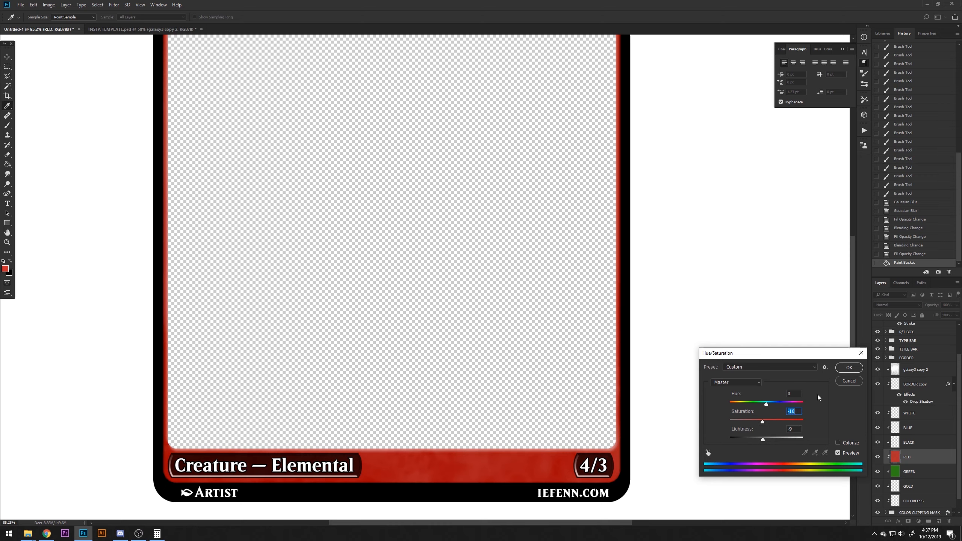
click(848, 367)
Fill the BLACK layer with the dark purple color 48166c using the Paint Bucket
click(880, 443)
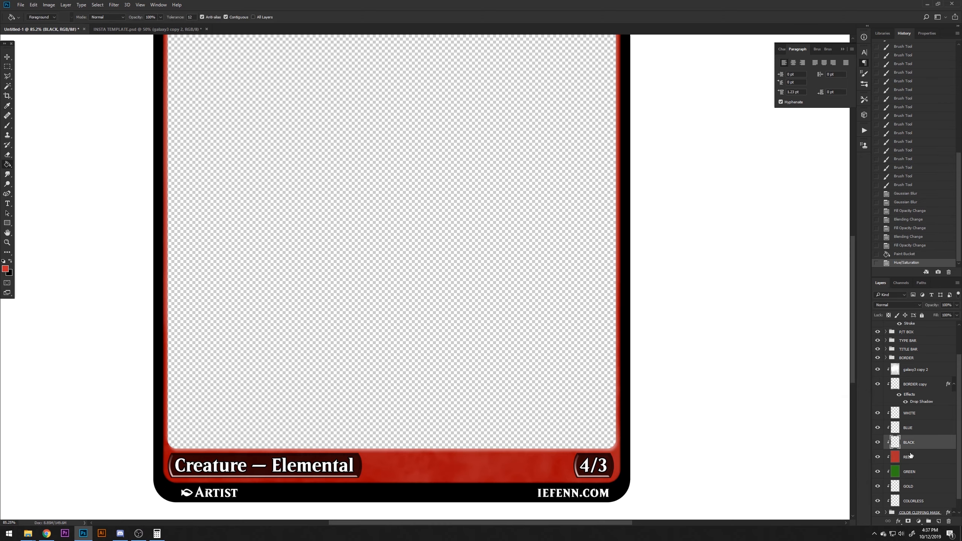
scroll(912, 456, down, 1)
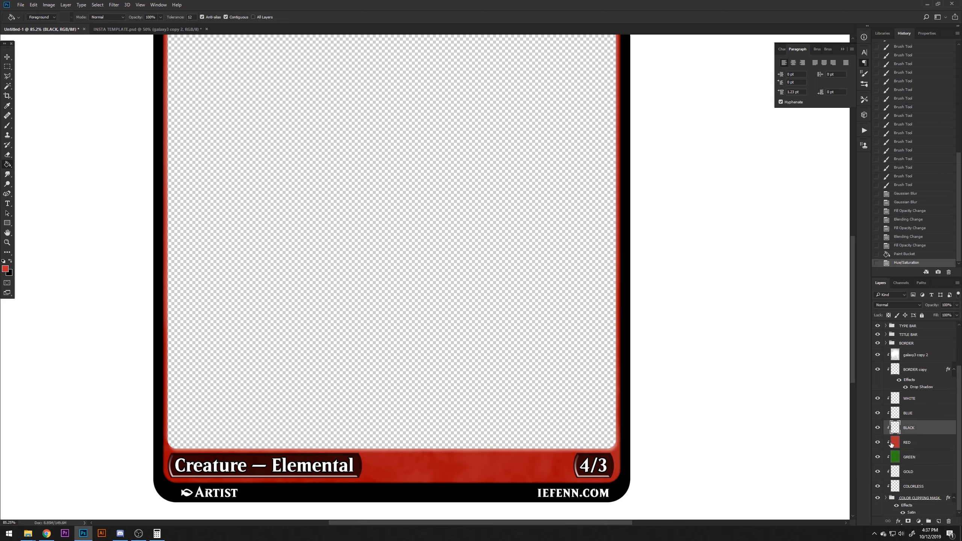
click(11, 261)
click(10, 262)
click(5, 269)
drag(536, 331, 558, 294)
click(536, 322)
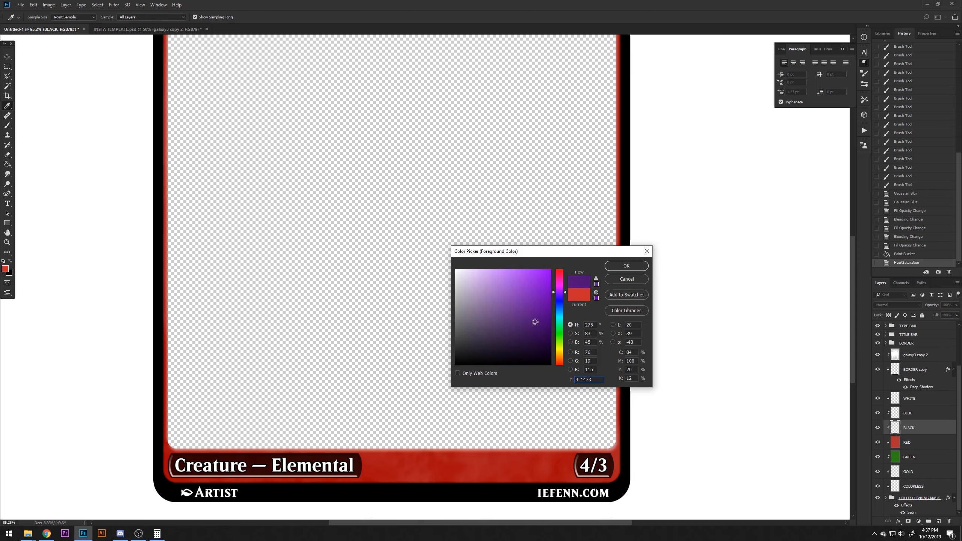
click(532, 324)
click(619, 268)
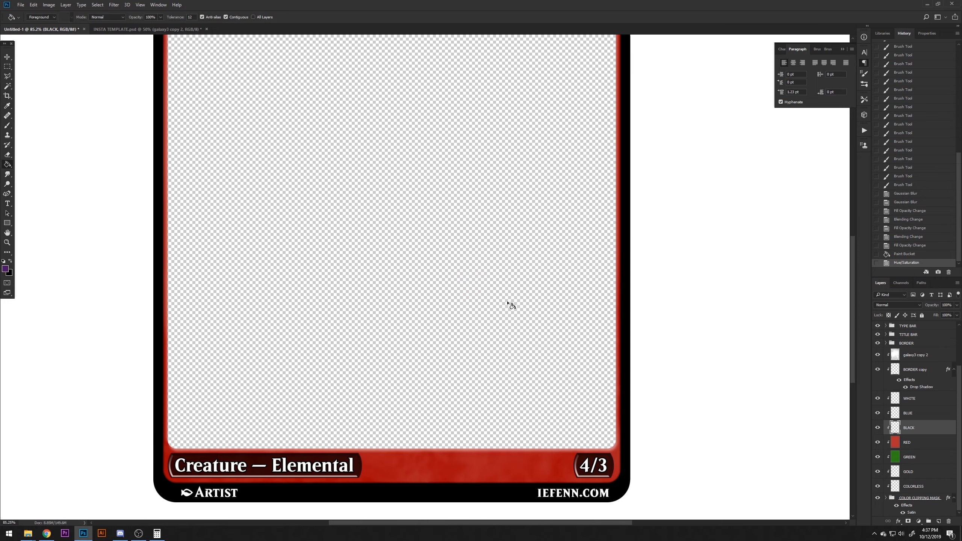
click(517, 310)
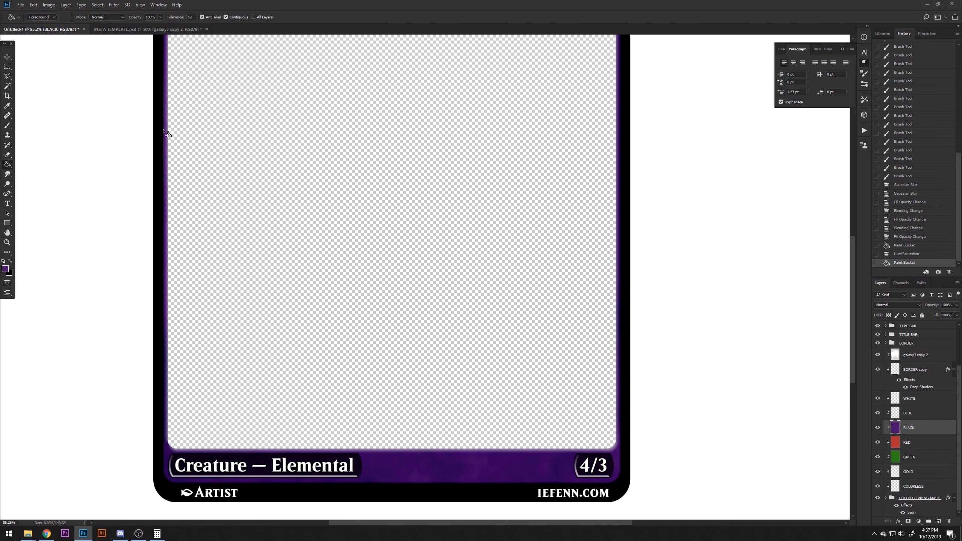
Mute the BLACK layer's purple with Hue/Saturation, setting saturation to -63 and lightness to +10
click(49, 4)
mouse_move(76, 26)
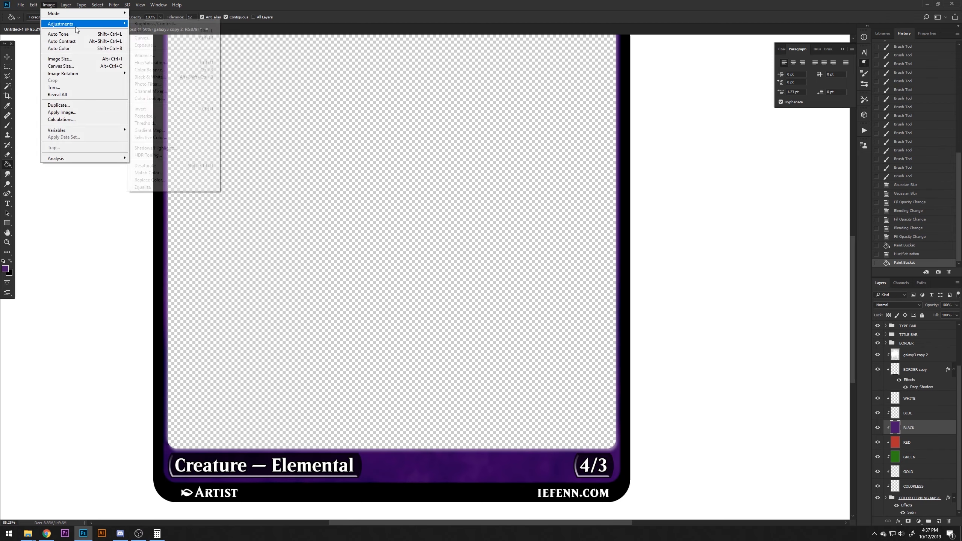
click(175, 62)
drag(763, 426, 753, 423)
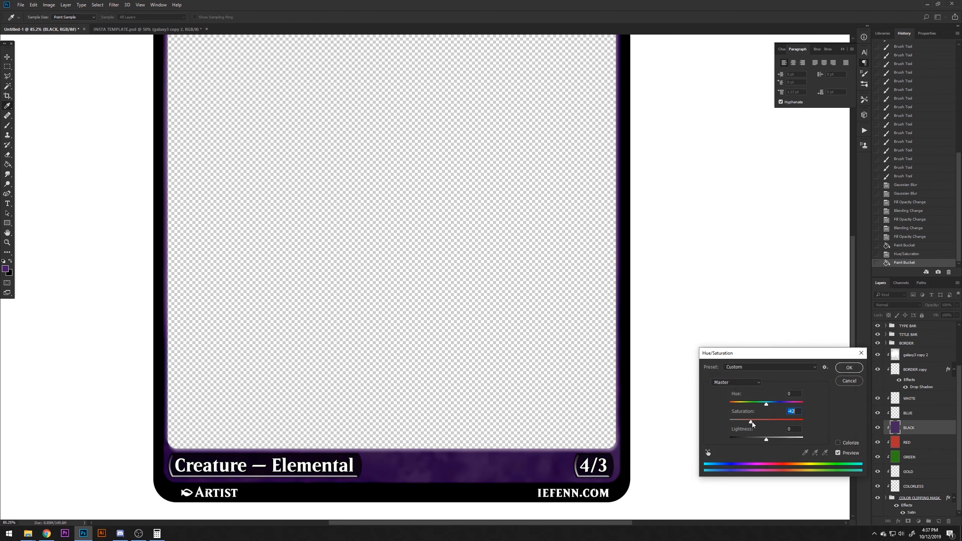
click(770, 438)
drag(771, 439, 773, 439)
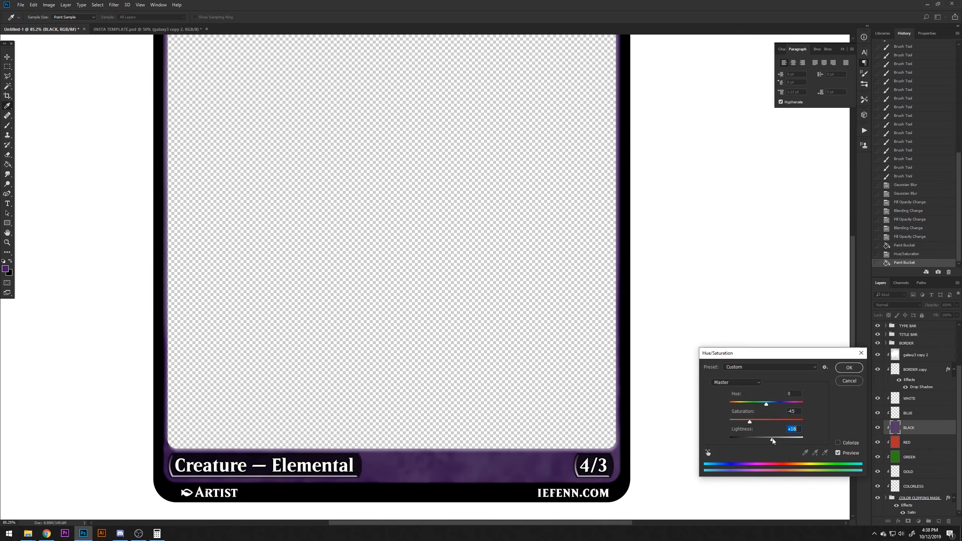
click(741, 419)
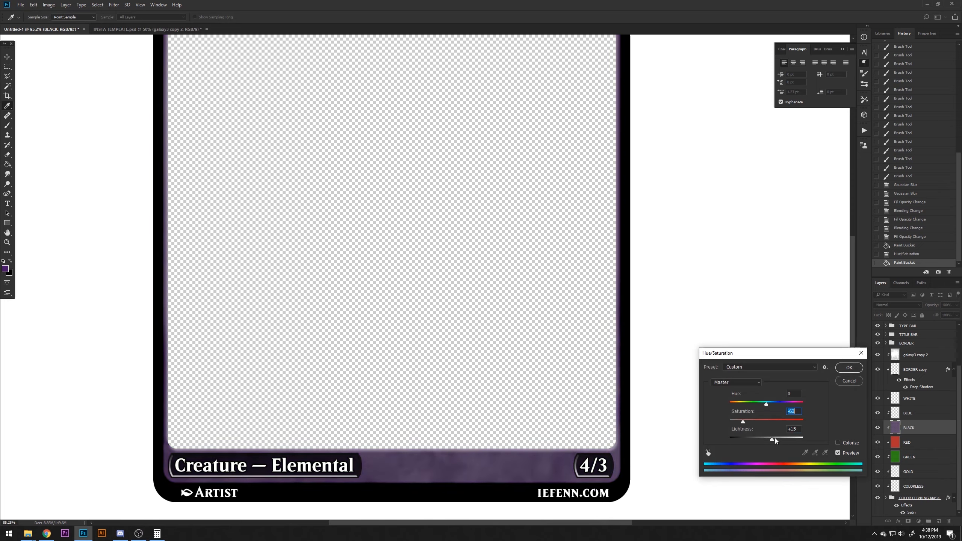
drag(768, 439, 771, 439)
click(768, 440)
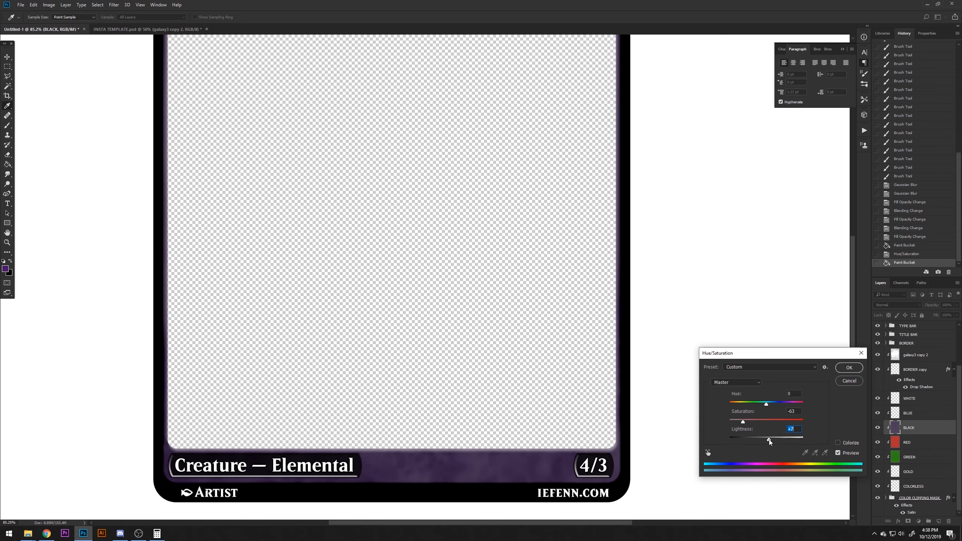
drag(770, 440, 771, 440)
click(854, 372)
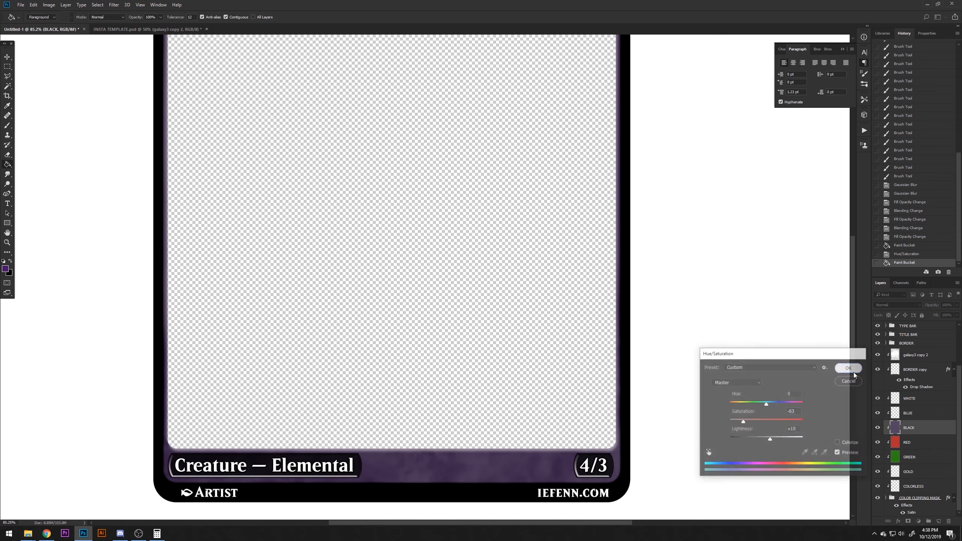
Fill the BLUE layer with the medium blue color 617eca using the Paint Bucket
scroll(526, 461, up, 6)
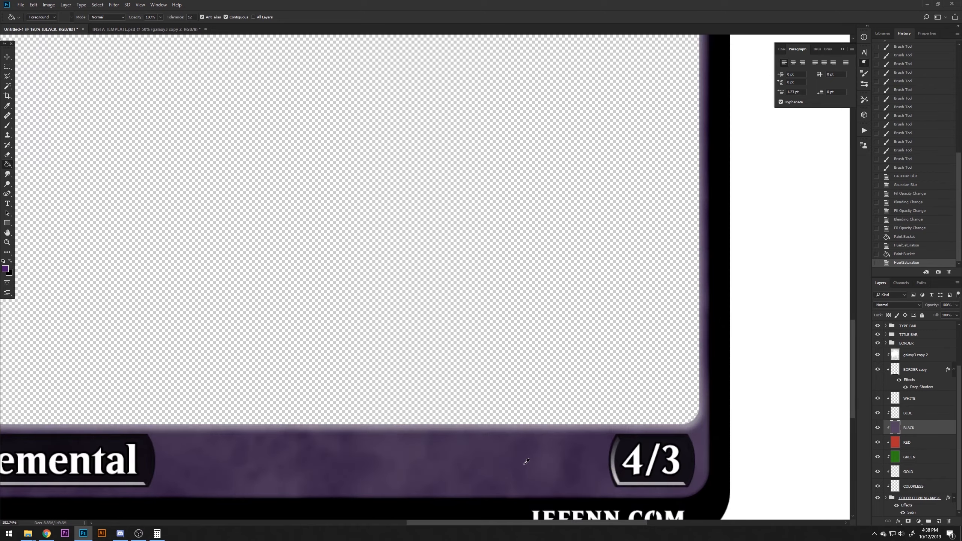
scroll(527, 462, down, 5)
scroll(538, 457, up, 1)
click(895, 412)
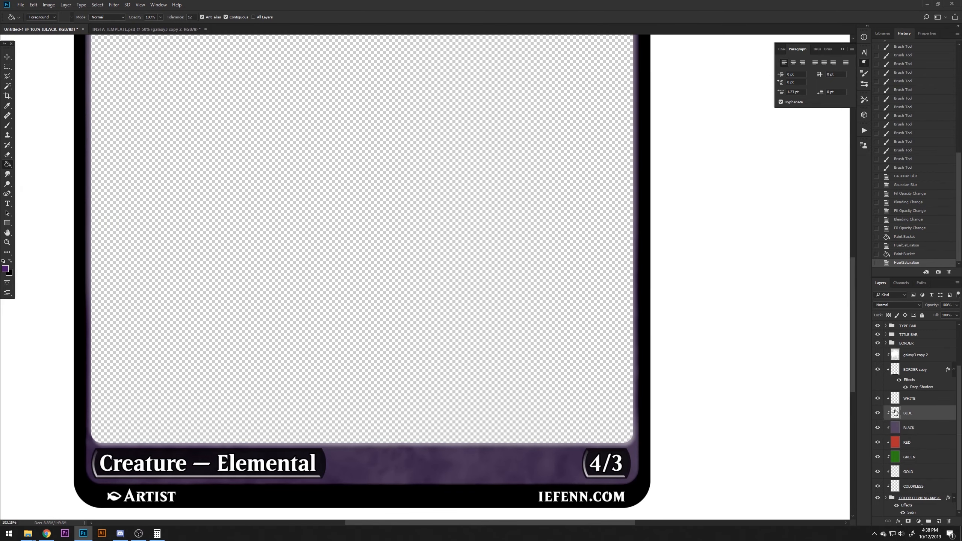
click(5, 269)
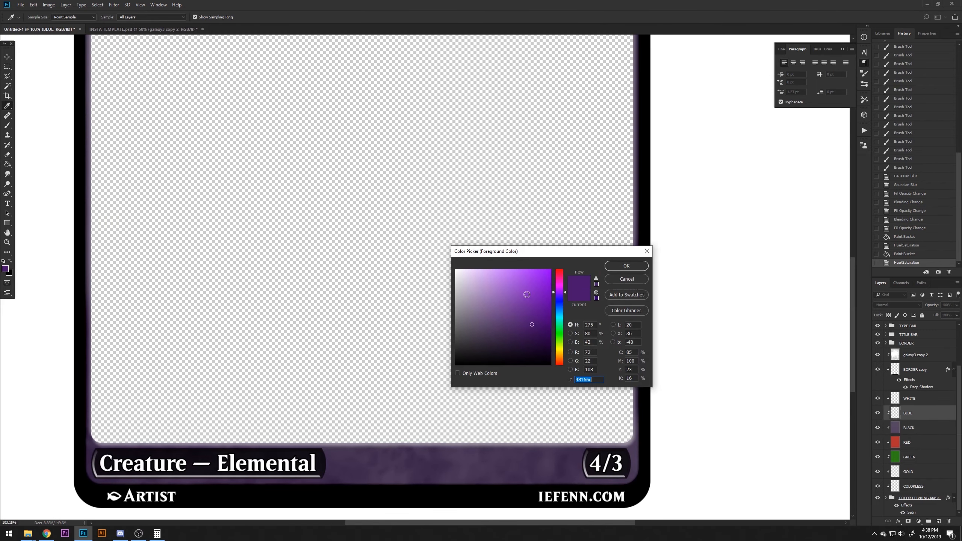
text(5c7ccb)
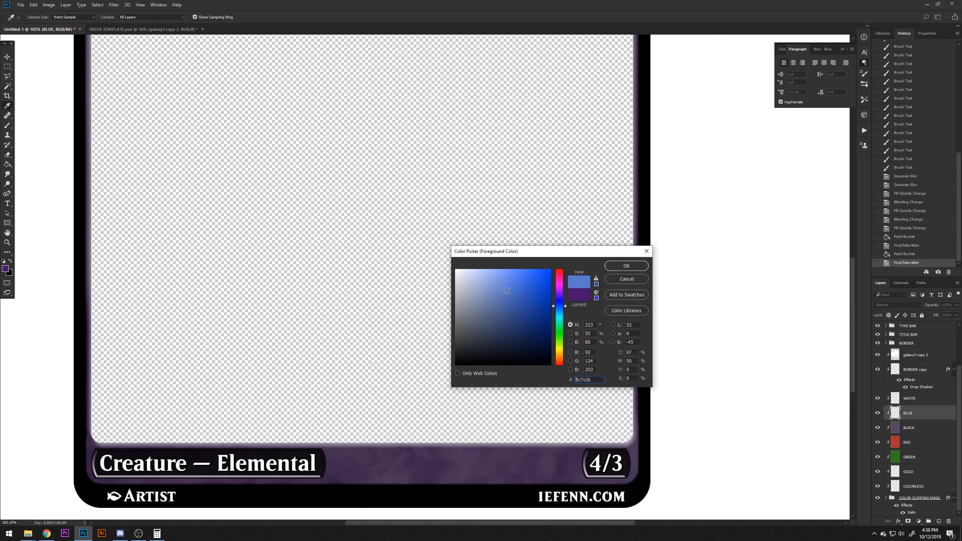
drag(507, 290, 506, 289)
click(621, 267)
click(533, 311)
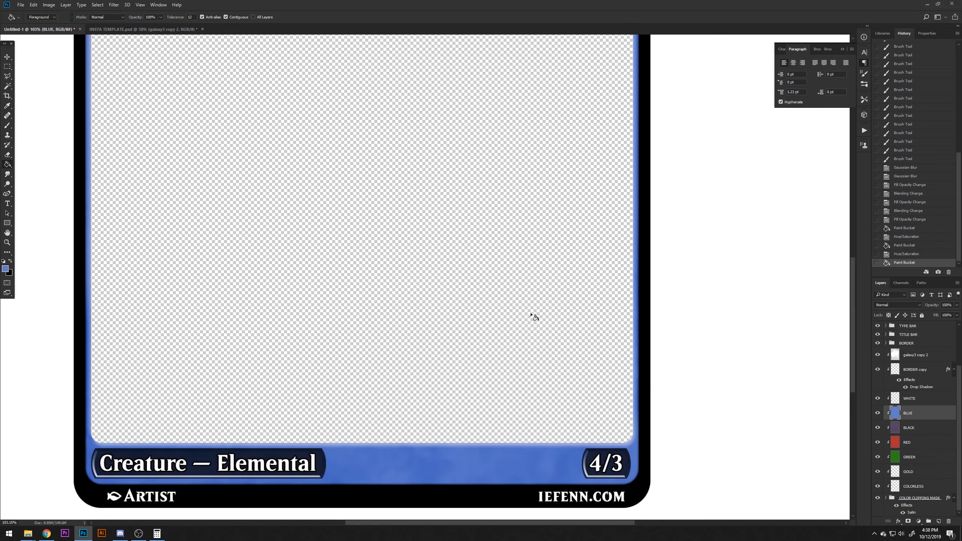
Slightly reduce the BLUE layer's saturation and lightness with Hue/Saturation
click(48, 5)
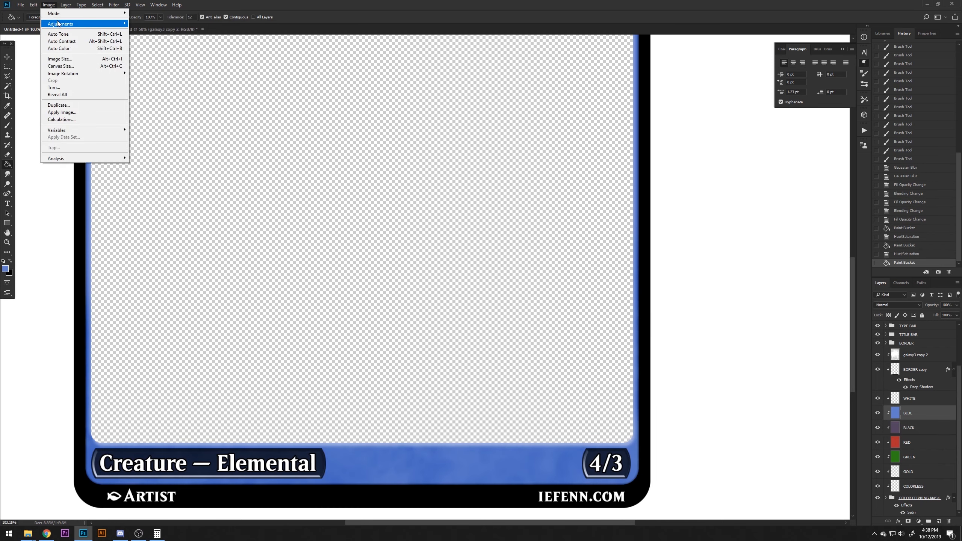
mouse_move(75, 23)
click(167, 69)
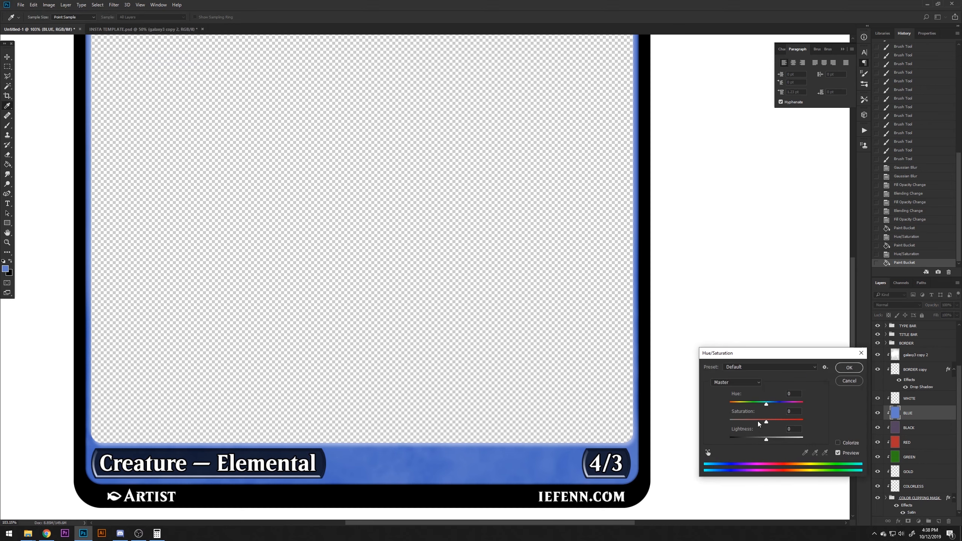
click(758, 421)
click(762, 438)
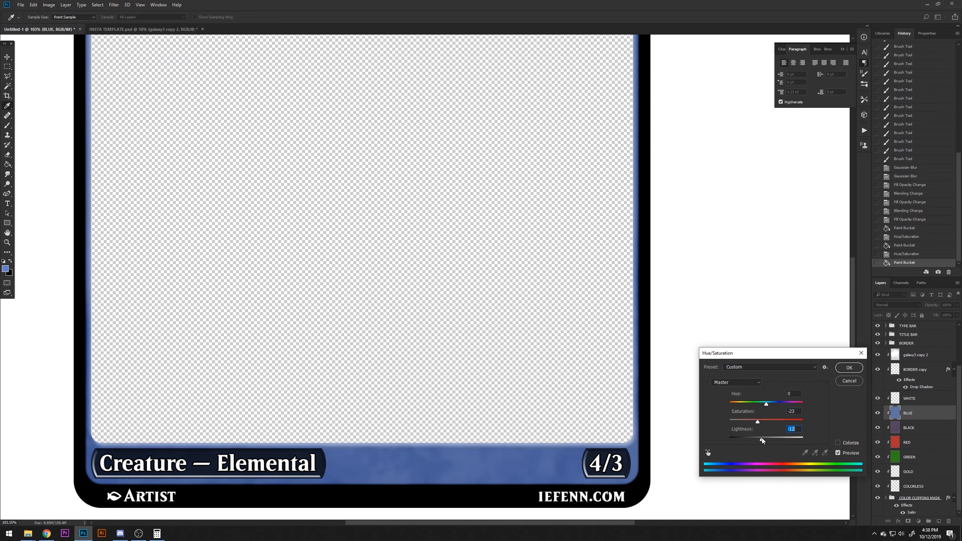
drag(763, 438, 764, 438)
click(765, 421)
click(850, 368)
Fill the WHITE layer with a pale yellow of about ded596 using the Paint Bucket
key(alt+bracketright)
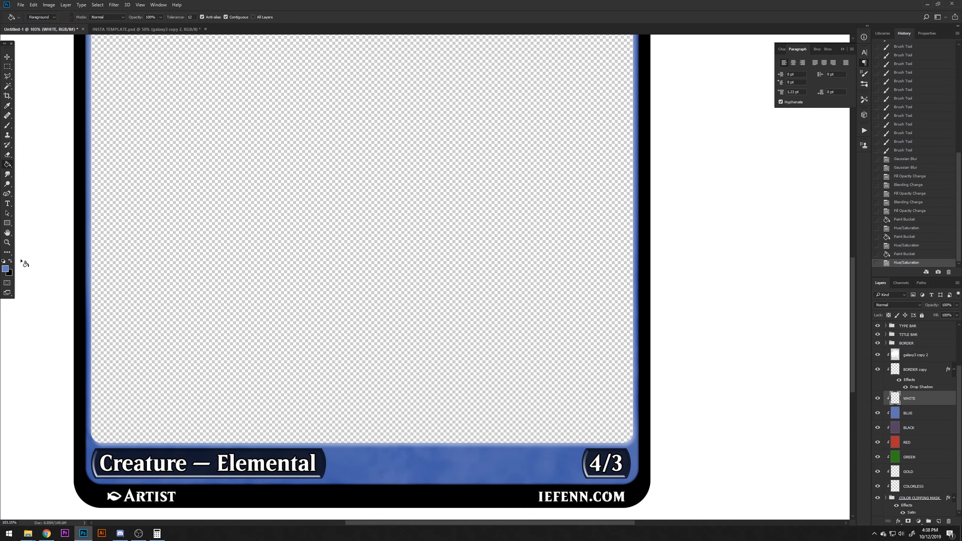
click(5, 268)
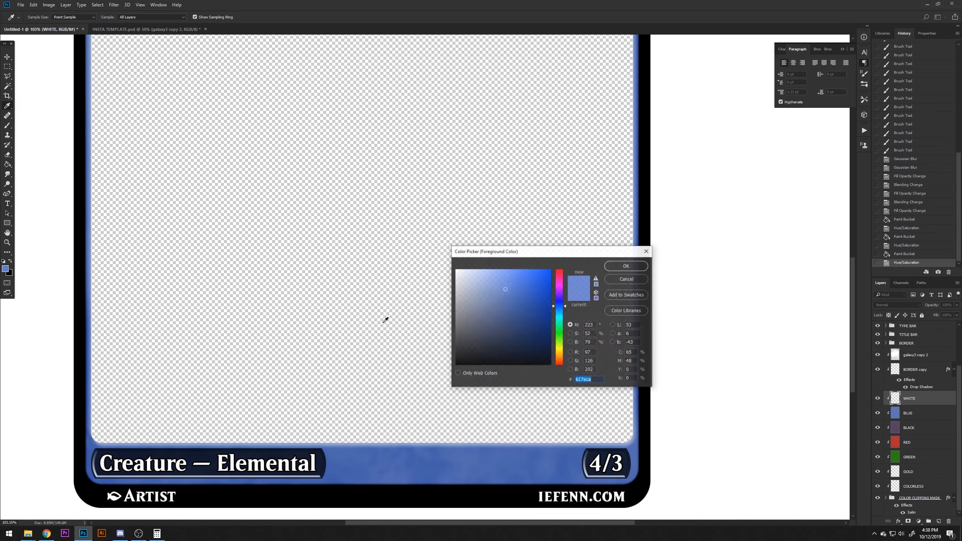
click(565, 353)
drag(533, 295, 487, 282)
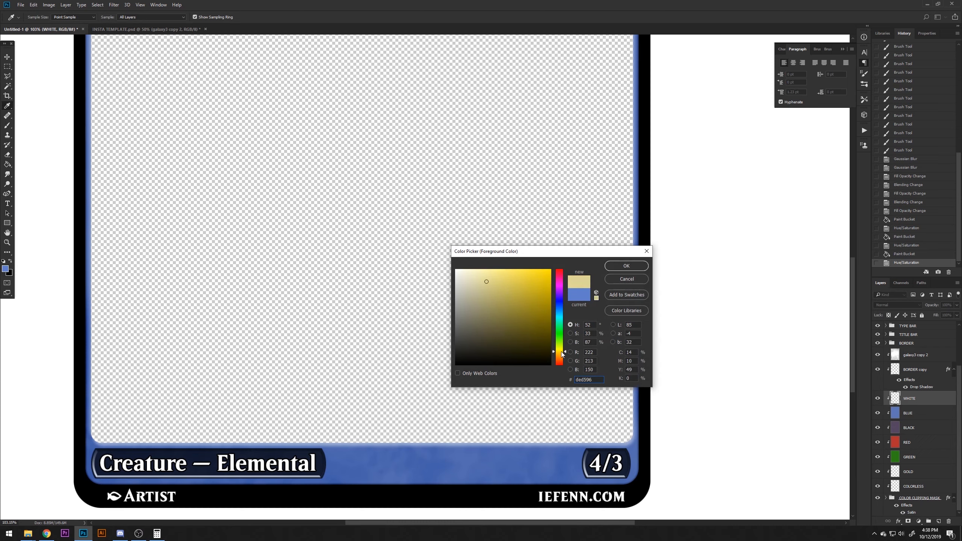
click(627, 266)
click(579, 281)
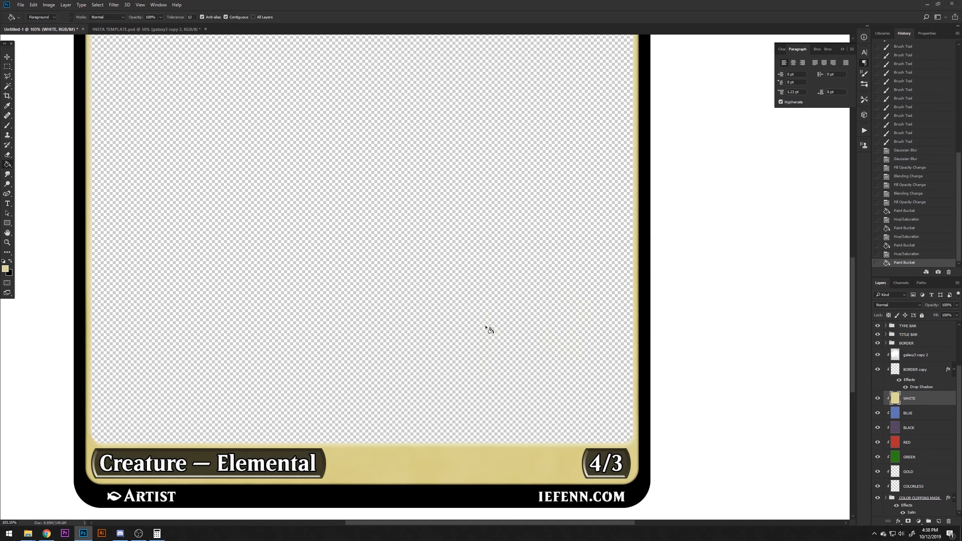
Lighten the WHITE layer to a cream tone with Hue/Saturation, using saturation -9 and lightness +24
click(48, 4)
mouse_move(56, 27)
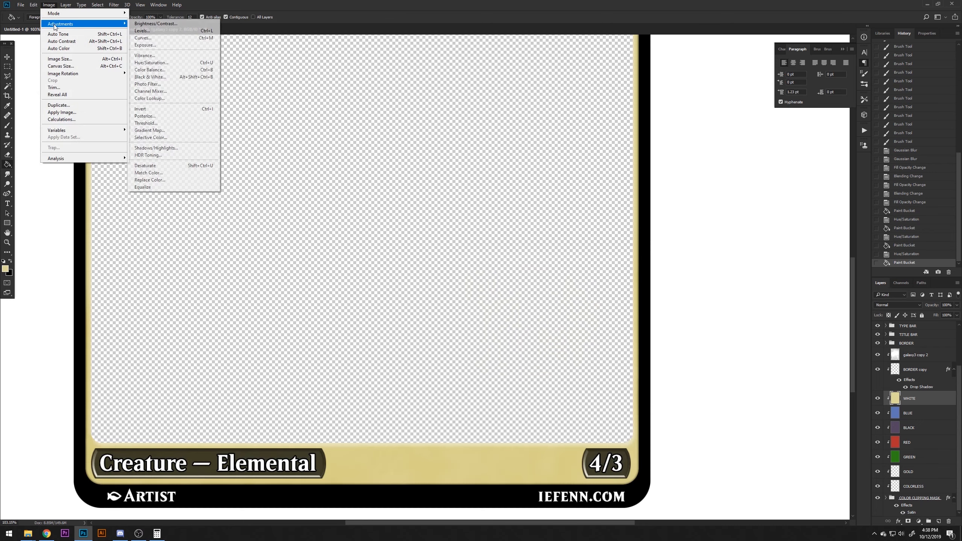
click(159, 63)
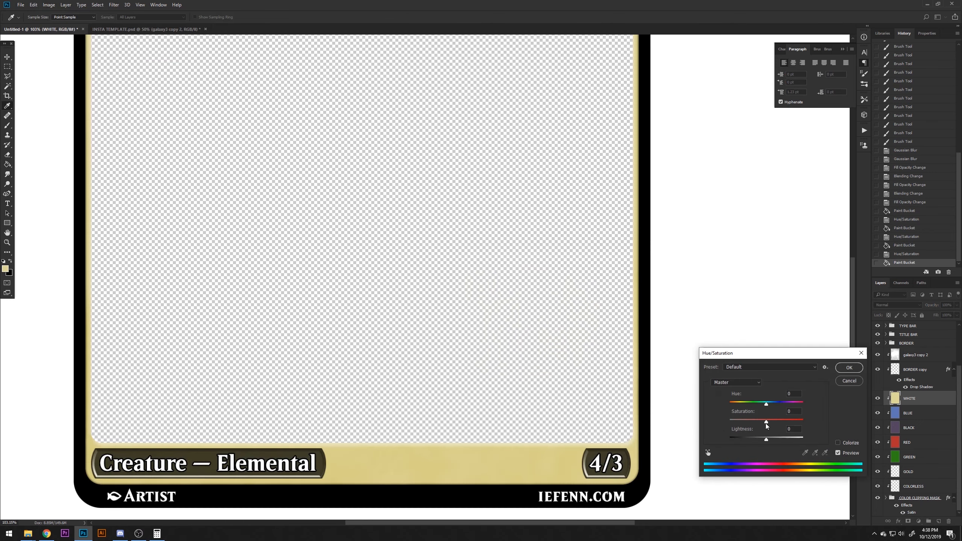
drag(766, 424, 776, 438)
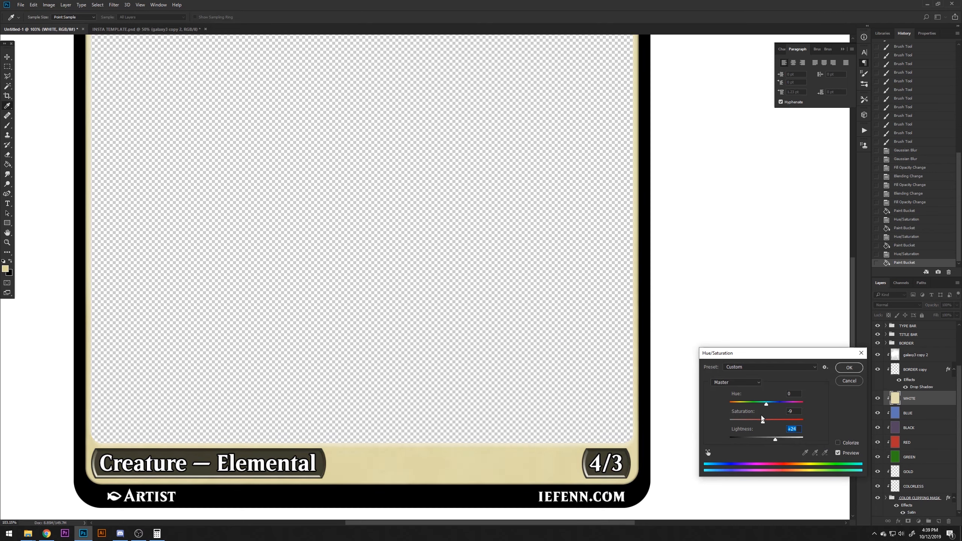
click(843, 370)
Raise the fill of the galaxy3 copy 2 texture layer to 100% to strengthen the smoke on the cream band
scroll(576, 417, down, 6)
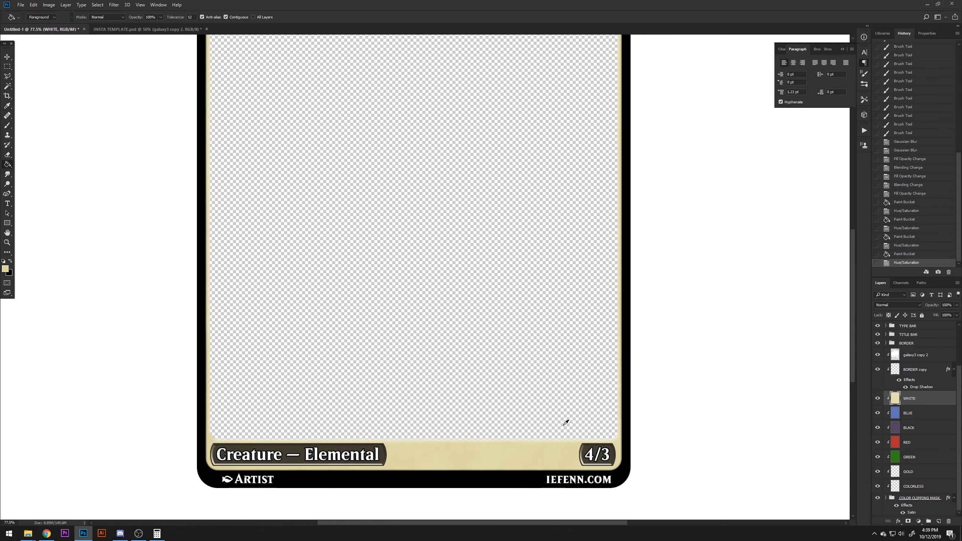
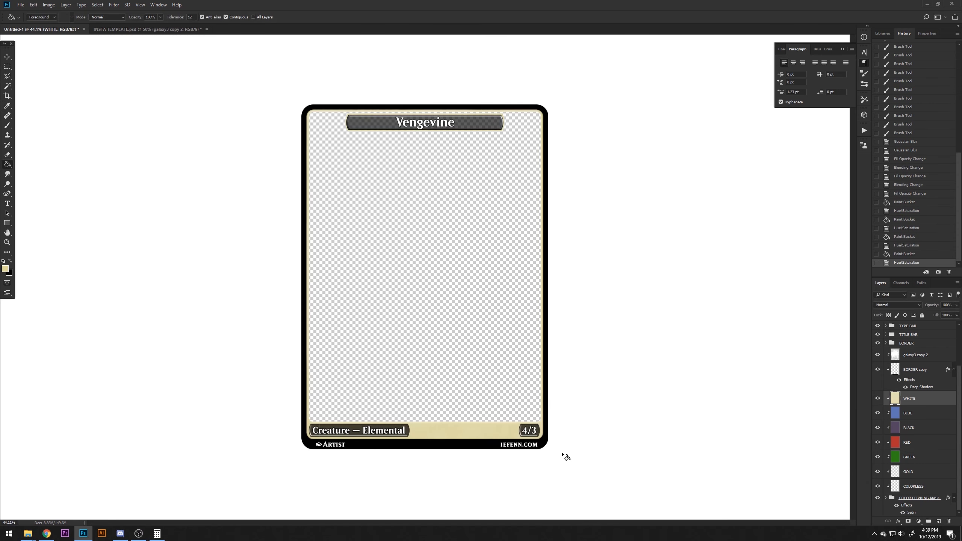
click(917, 355)
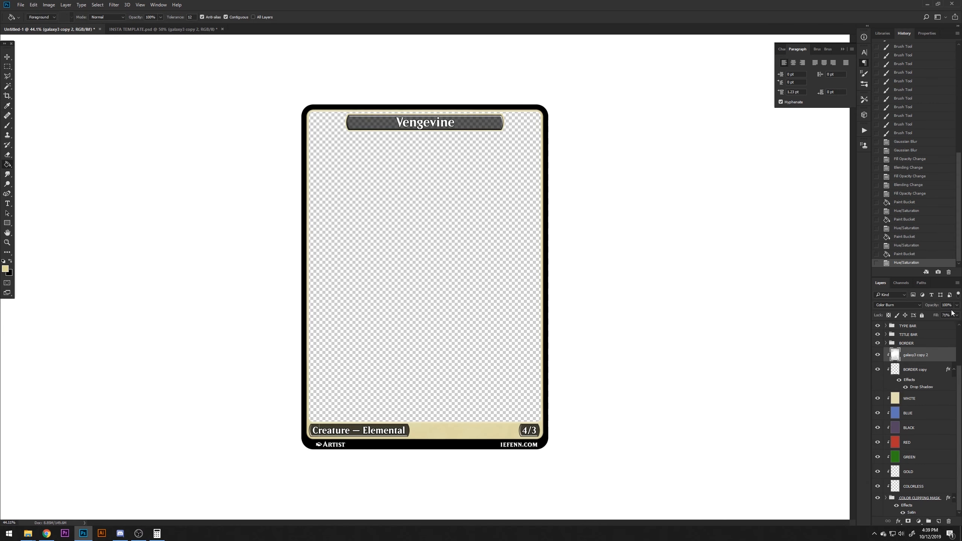
click(957, 315)
drag(954, 325, 958, 326)
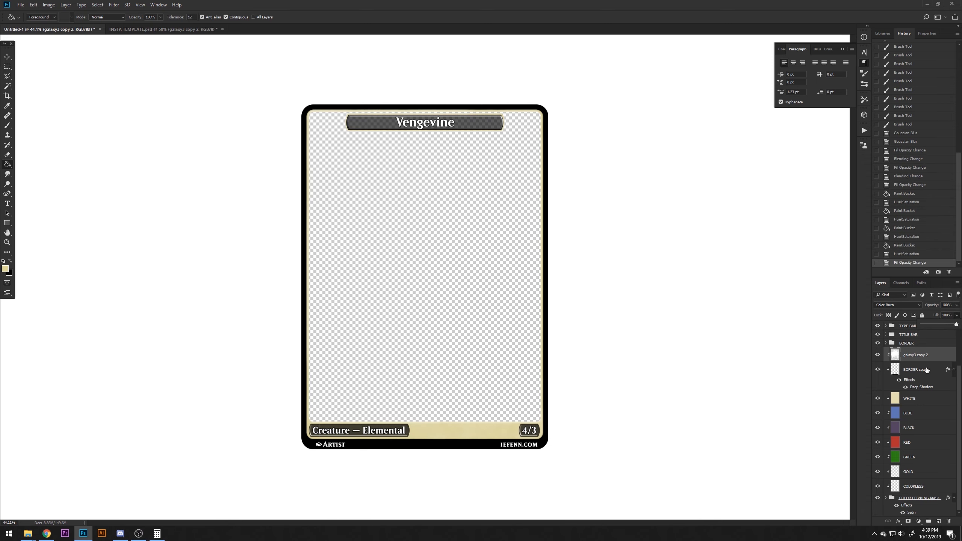
click(919, 373)
click(911, 359)
scroll(458, 496, up, 2)
scroll(458, 495, up, 3)
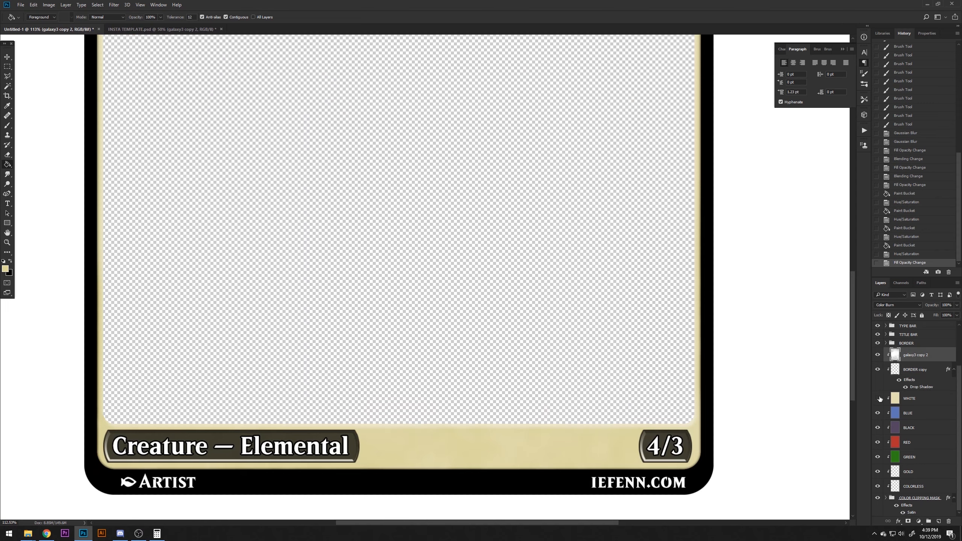
Compare the smoke texture on the WHITE and BLUE color layers and review the blending mode options for galaxy3 copy 2
click(880, 398)
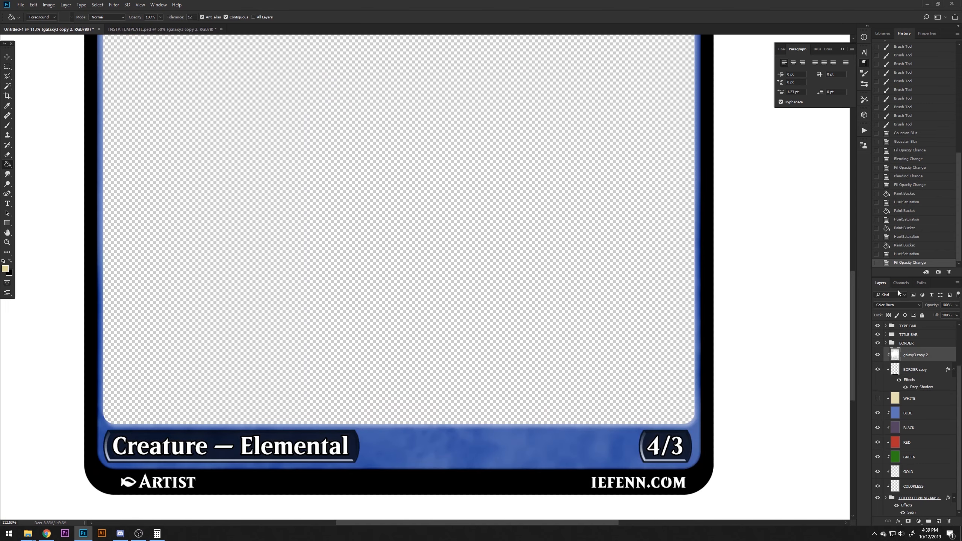
click(898, 305)
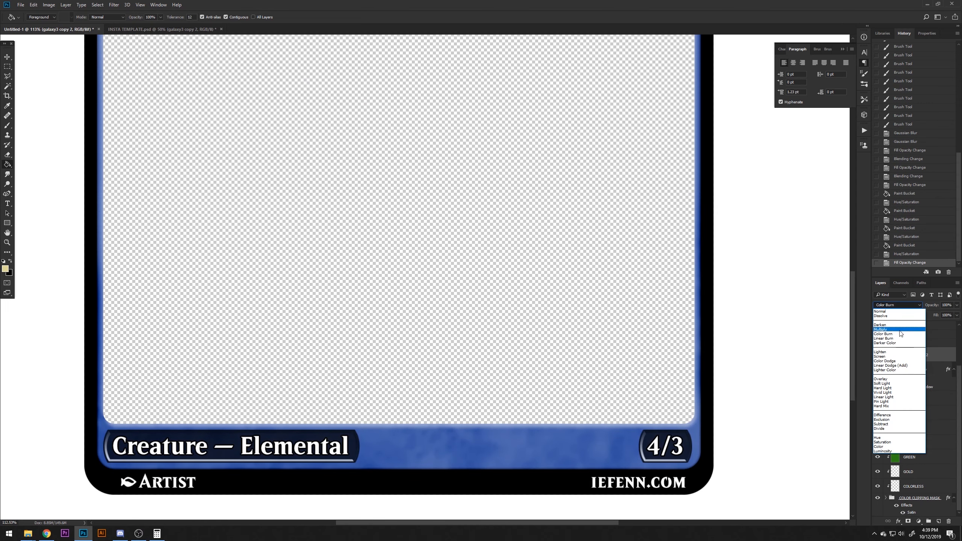
click(935, 413)
click(878, 400)
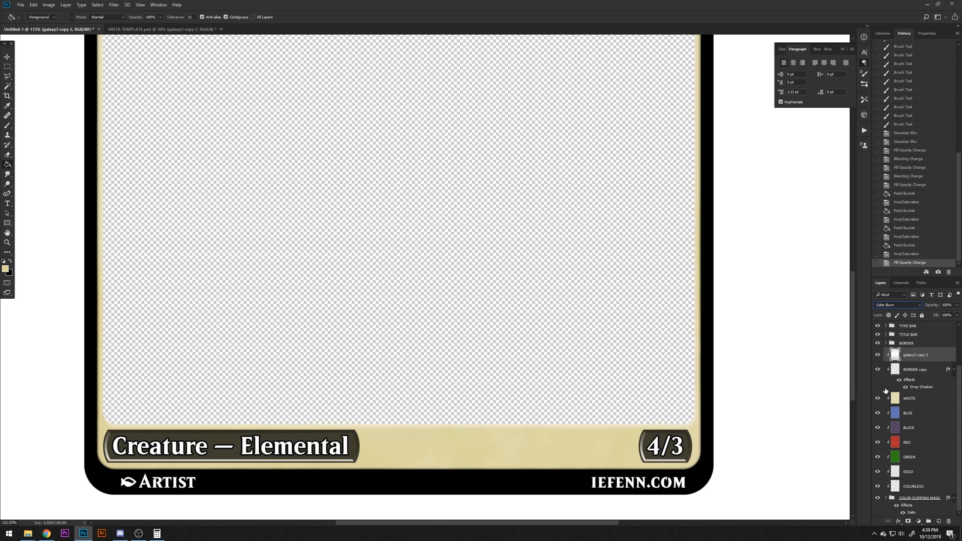
click(899, 305)
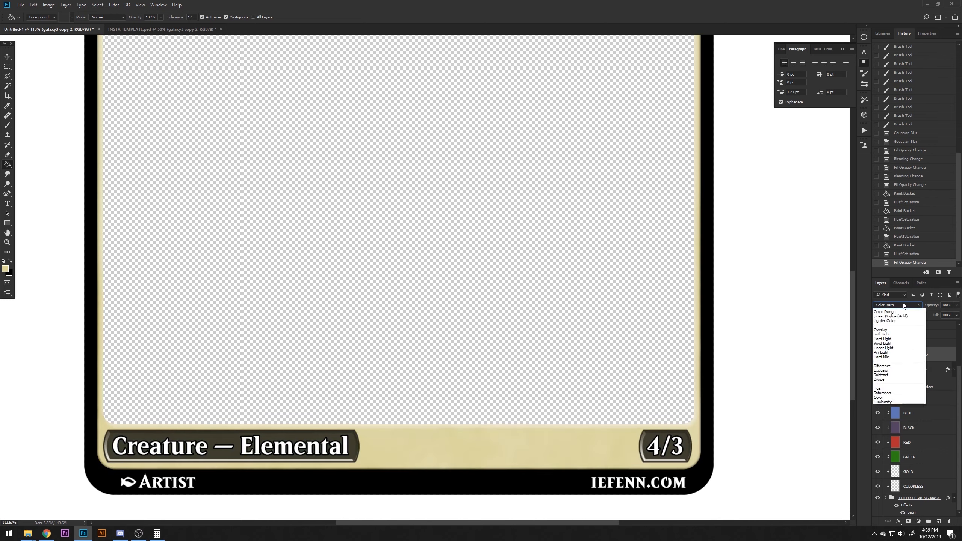
click(904, 307)
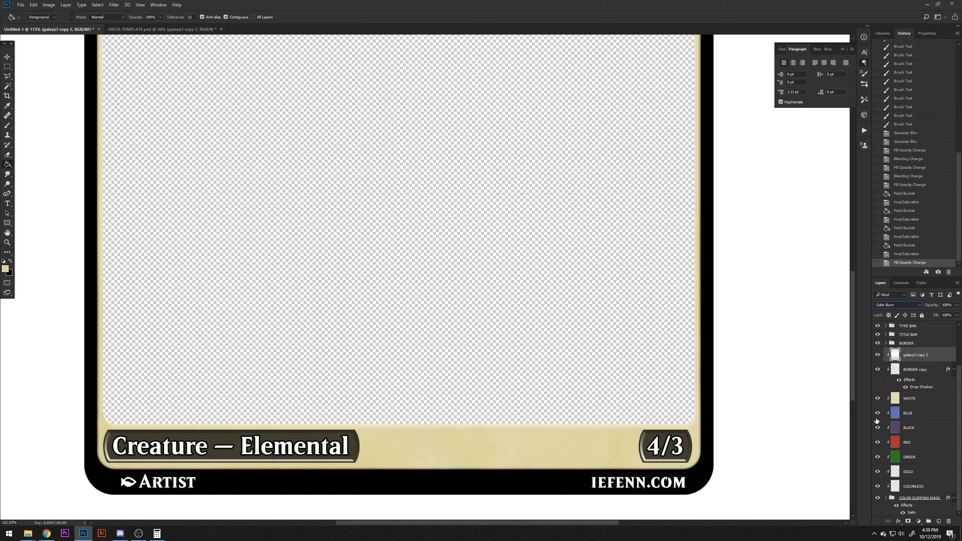
drag(878, 415, 880, 405)
click(895, 405)
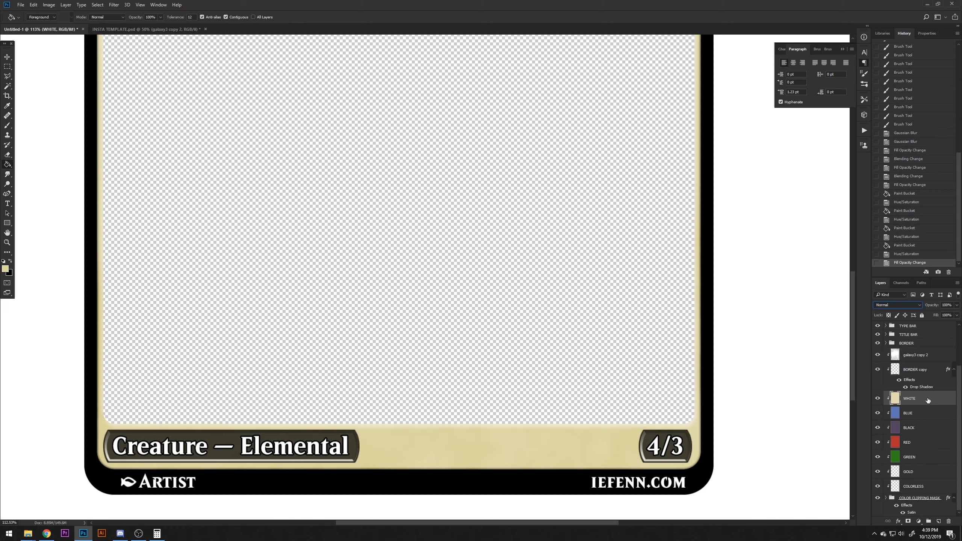
Try the galaxy3 copy 2 texture in Multiply mode with its fill lowered to 68%, checking it on the cream and blue bands
click(910, 354)
click(898, 305)
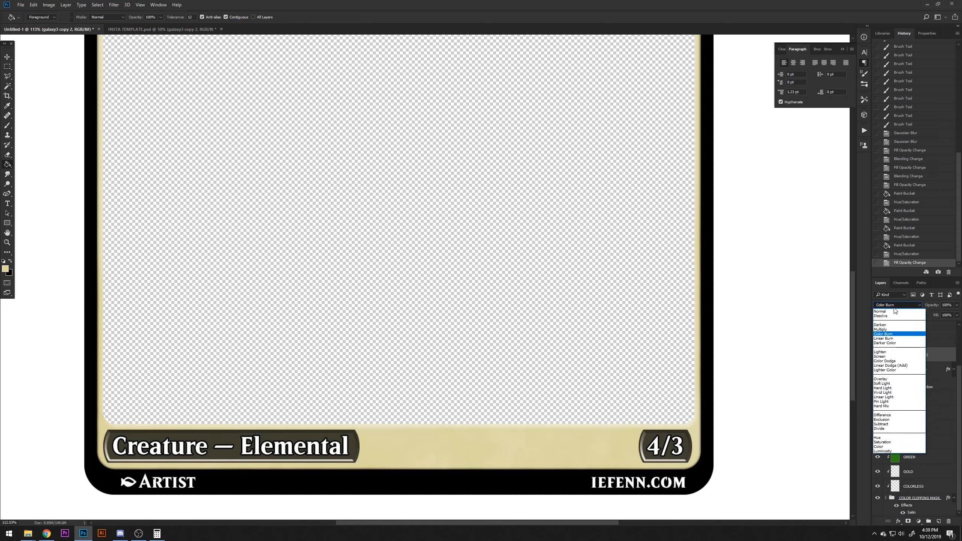
click(903, 329)
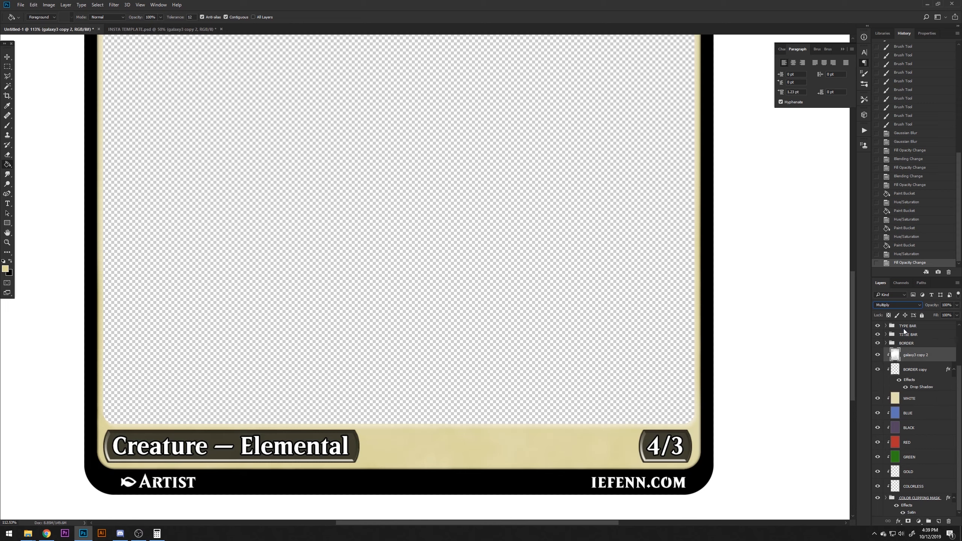
click(957, 315)
drag(956, 324, 946, 324)
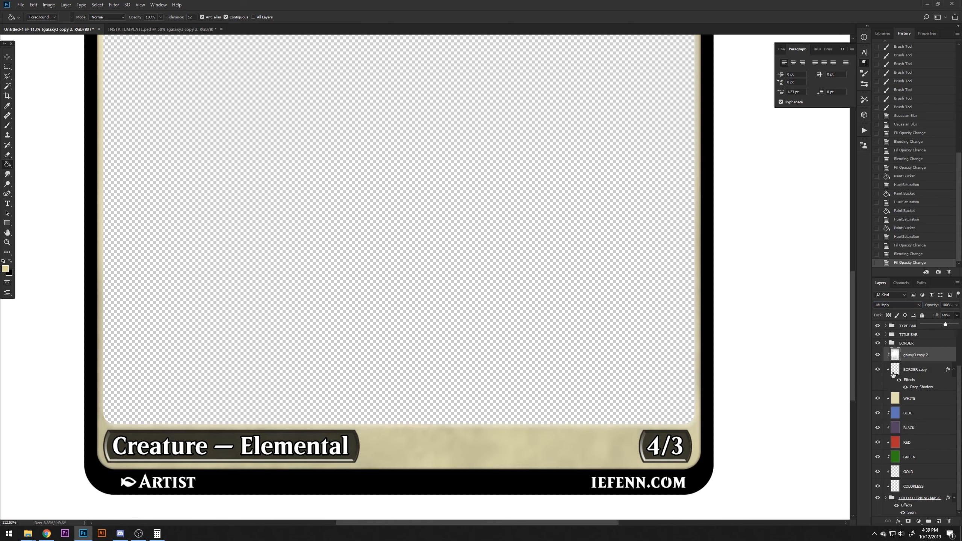
click(878, 399)
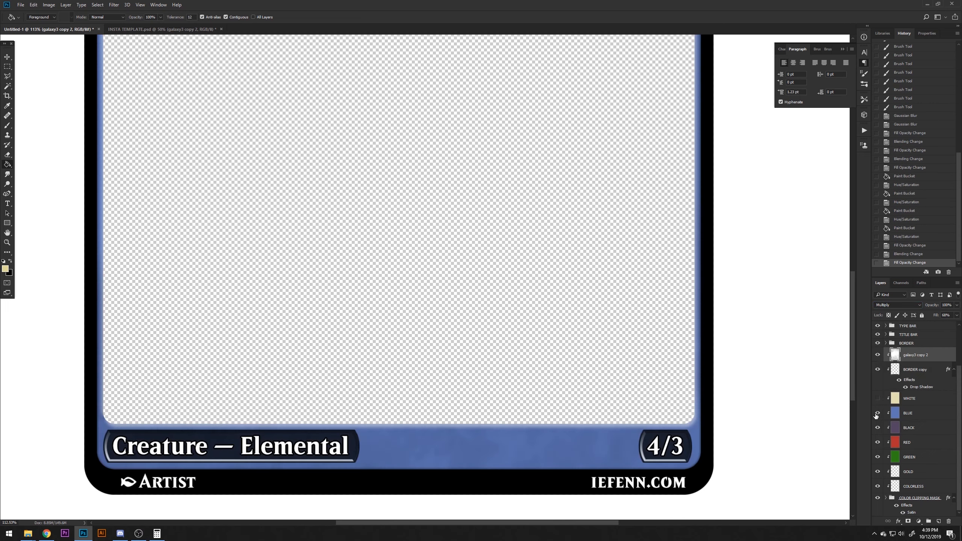
click(878, 399)
Return the galaxy3 copy 2 texture to Color Burn and compare it on the WHITE and BLUE color layers
click(900, 398)
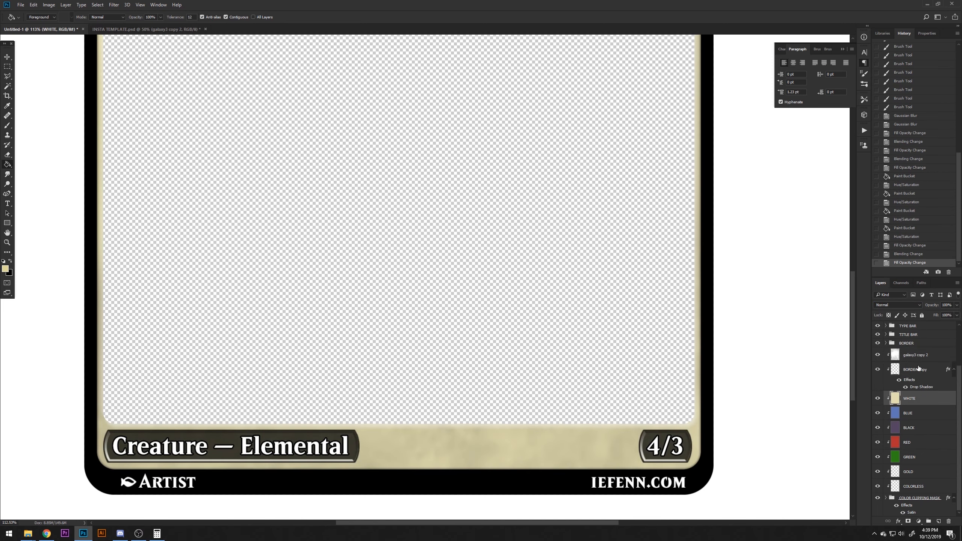
click(916, 355)
click(898, 306)
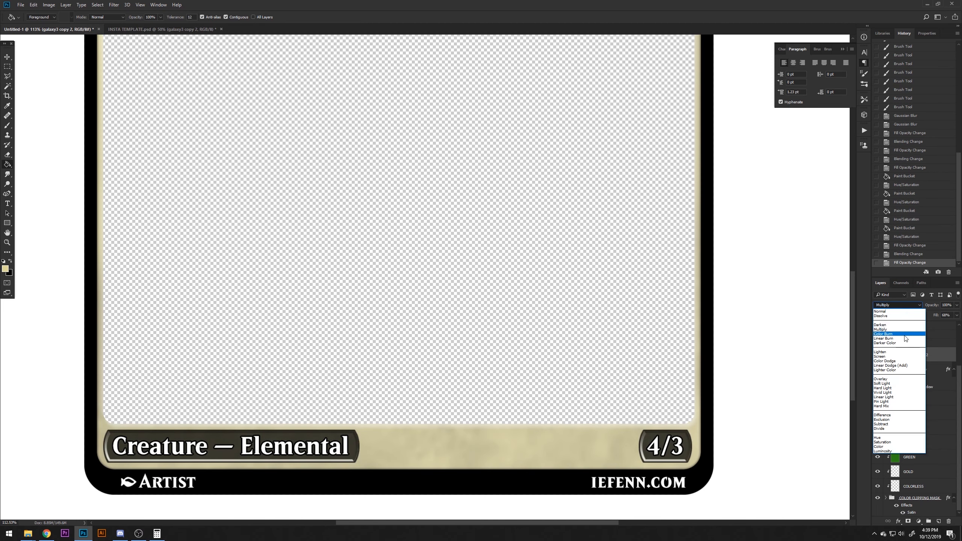
click(897, 337)
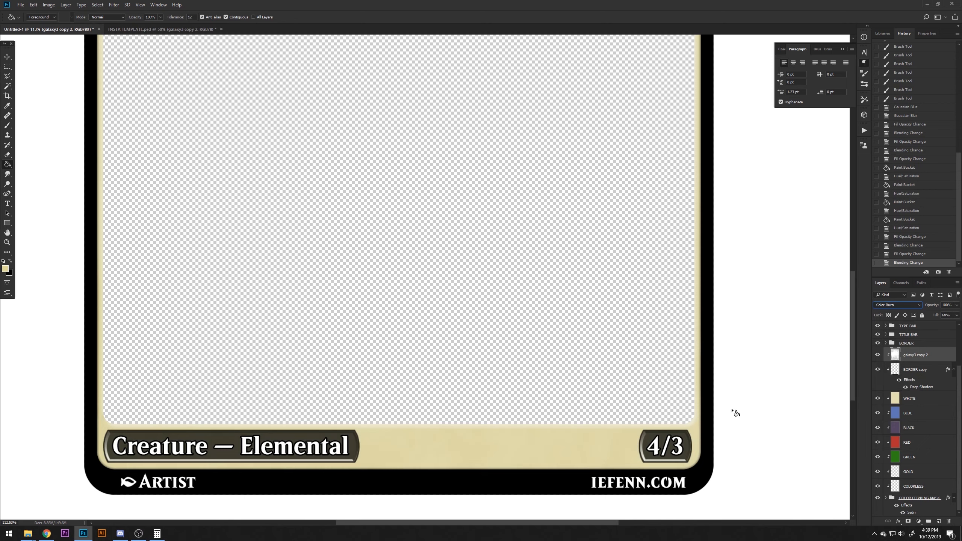
click(879, 399)
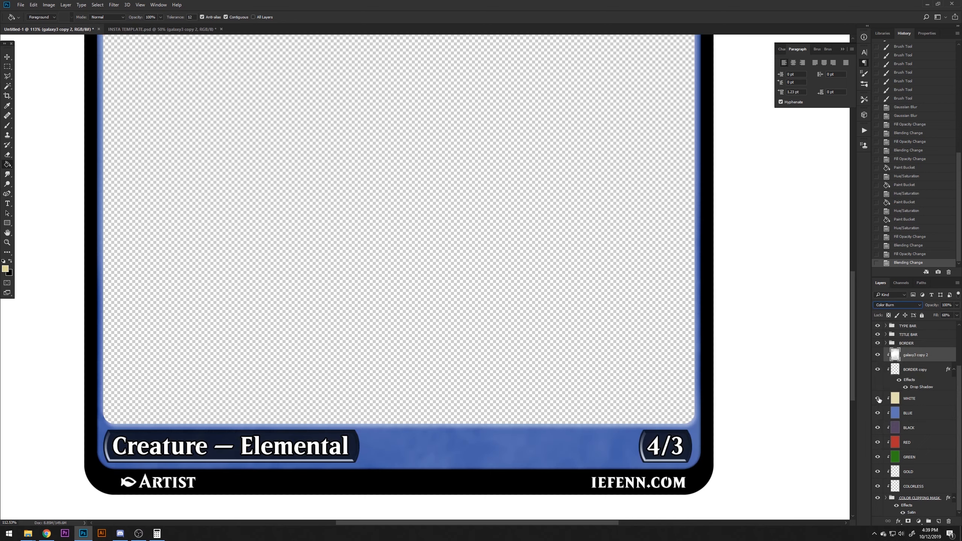
click(879, 400)
click(879, 399)
click(879, 400)
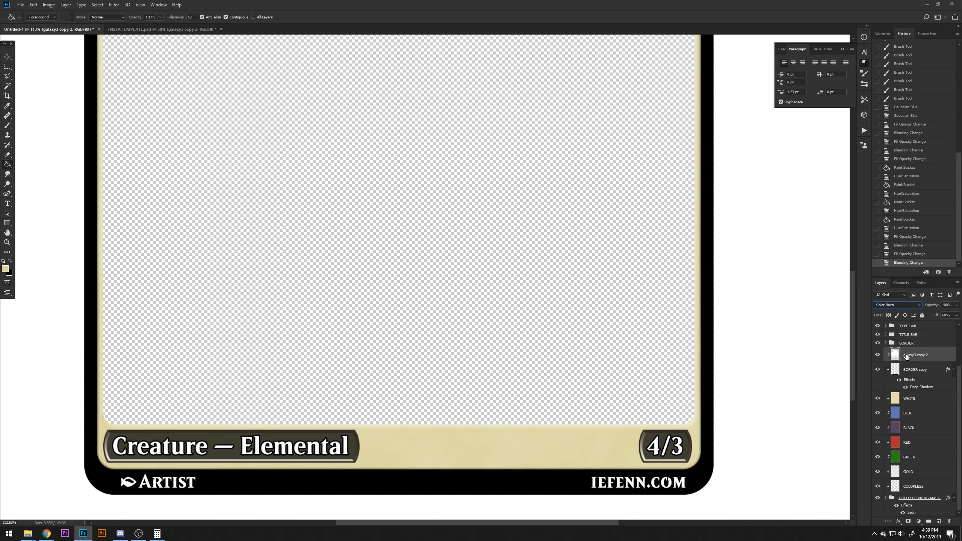
Duplicate the galaxy3 copy 2 texture, place the copy directly above WHITE, and set it to Multiply with 52% fill
key(ctrl+j)
drag(907, 357, 914, 397)
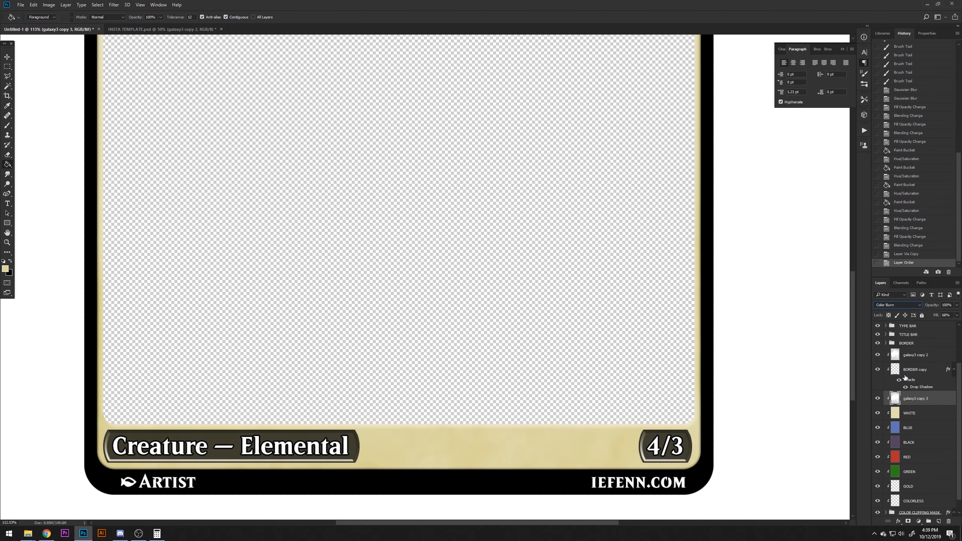
click(897, 306)
click(902, 331)
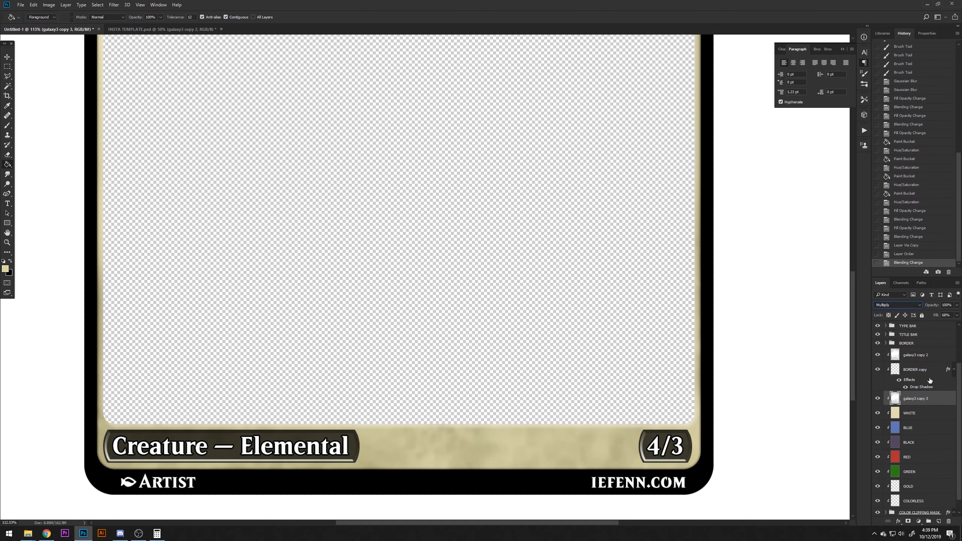
click(956, 315)
drag(946, 323, 941, 325)
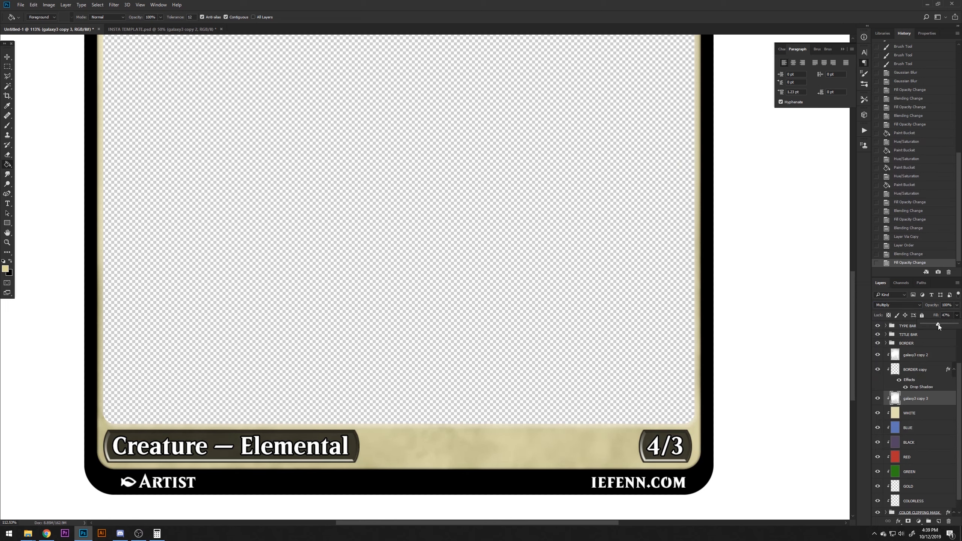
Merge the duplicated texture with the WHITE layer and rename the merged layer WHITE
shift+click(917, 412)
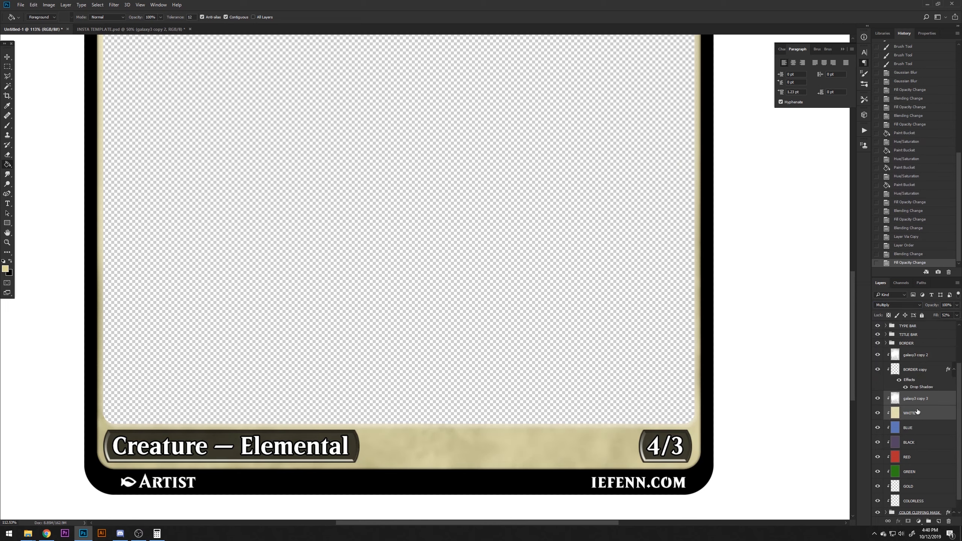
key(ctrl+e)
double_click(911, 399)
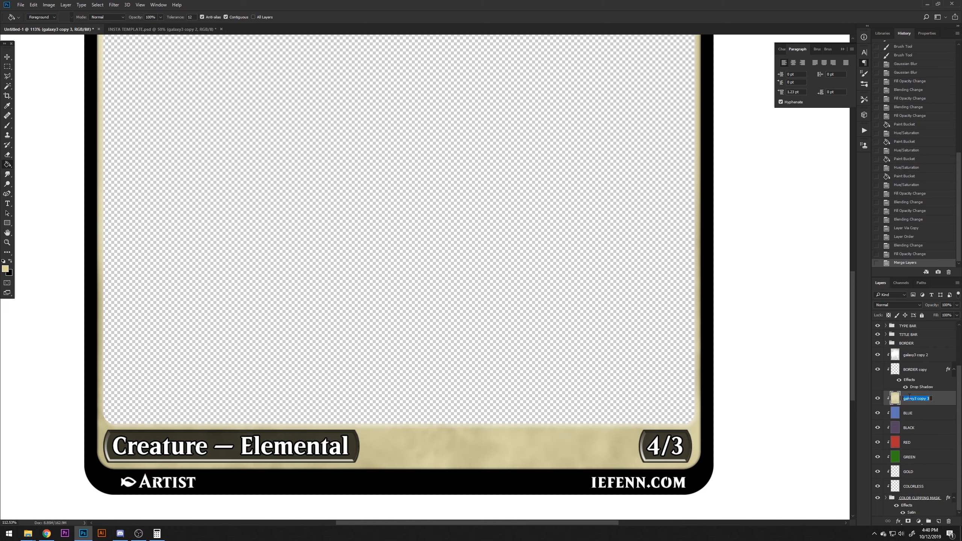
text(WHITE)
key(Return)
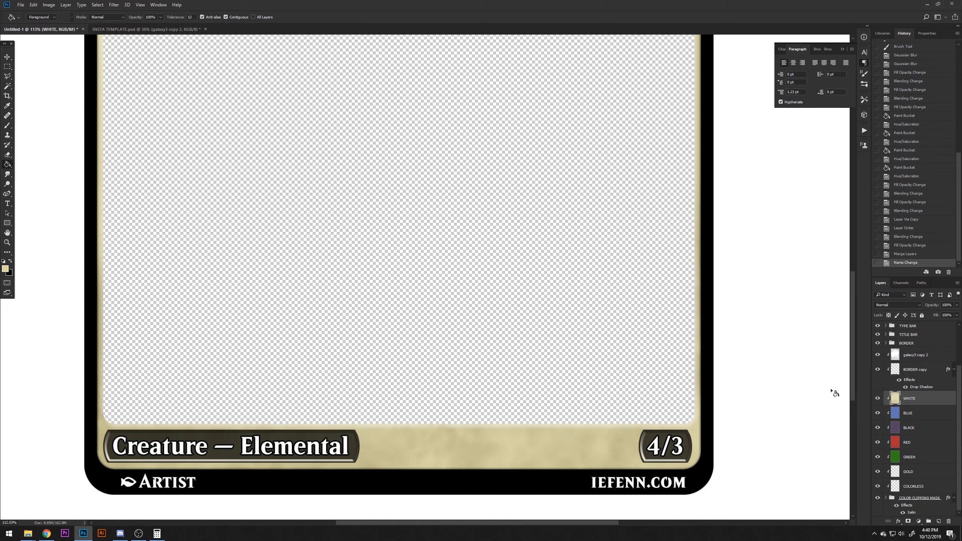
Hide the WHITE, BLUE and BLACK layers to show the RED color on the card frame
click(877, 398)
click(878, 399)
click(878, 398)
click(878, 414)
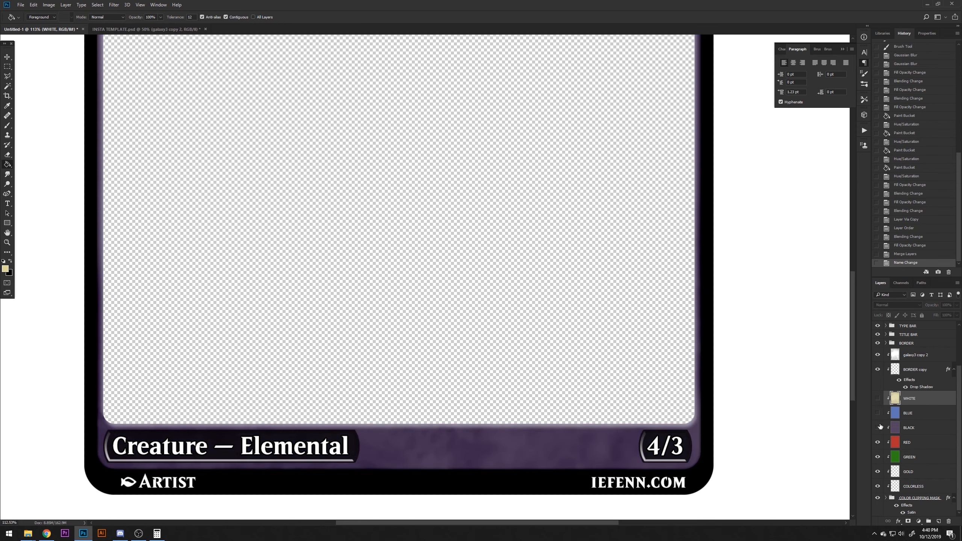
click(878, 427)
click(878, 442)
click(878, 443)
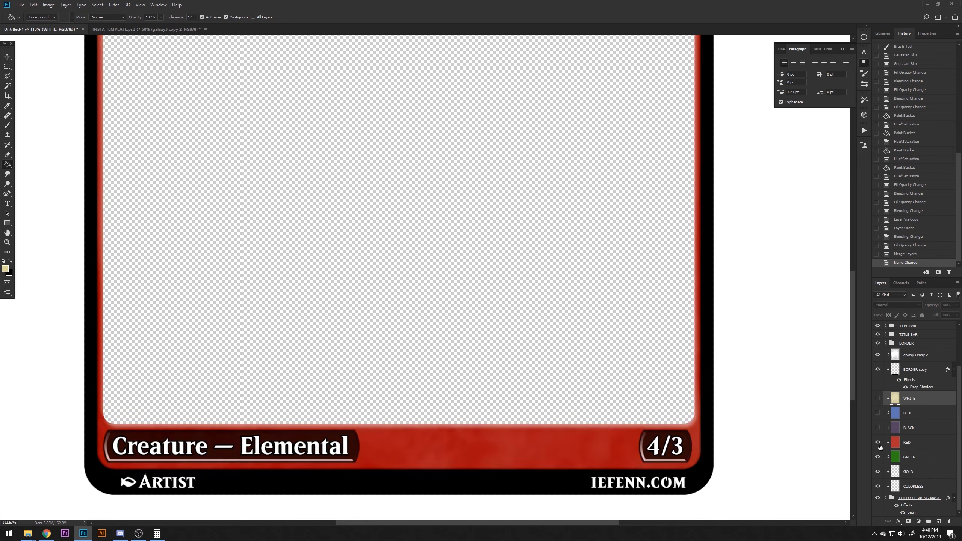
Duplicate the galaxy3 copy 2 texture, place the copy directly above RED, and set it to Multiply with a reduced fill
click(904, 359)
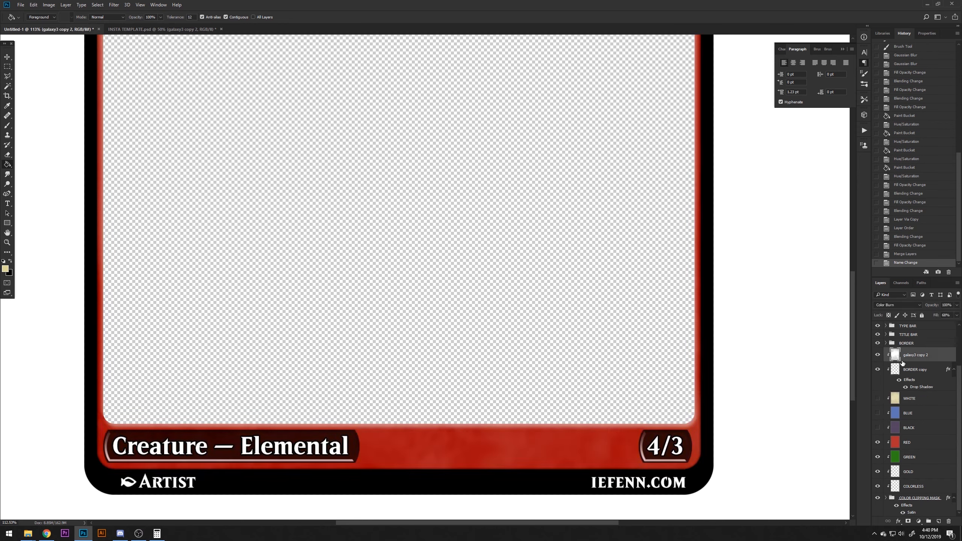
scroll(682, 373, down, 9)
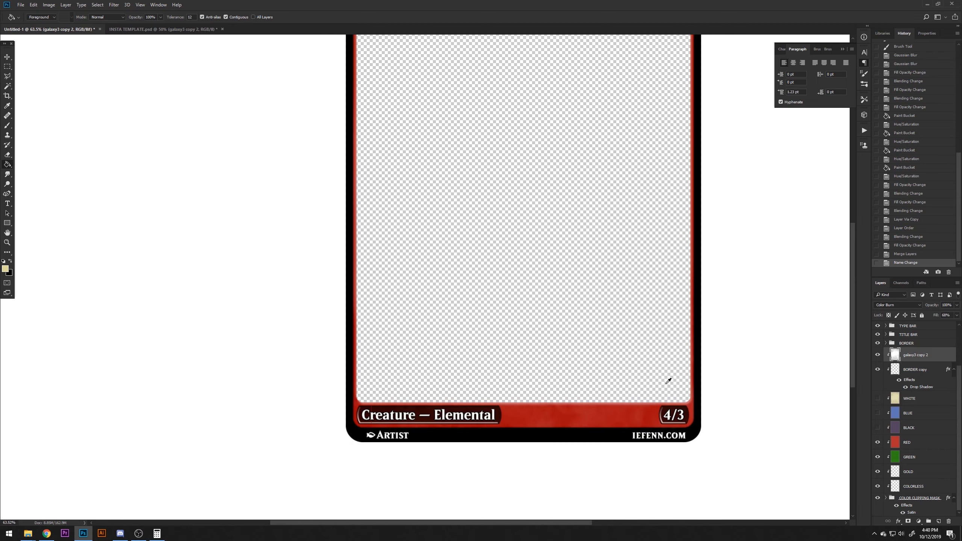
scroll(665, 385, up, 4)
scroll(508, 393, left, 1)
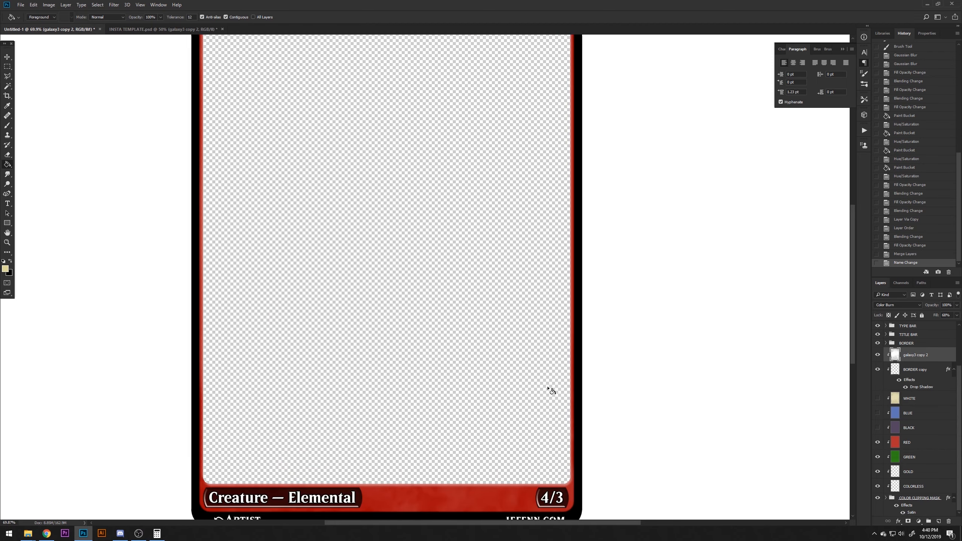
scroll(546, 384, down, 3)
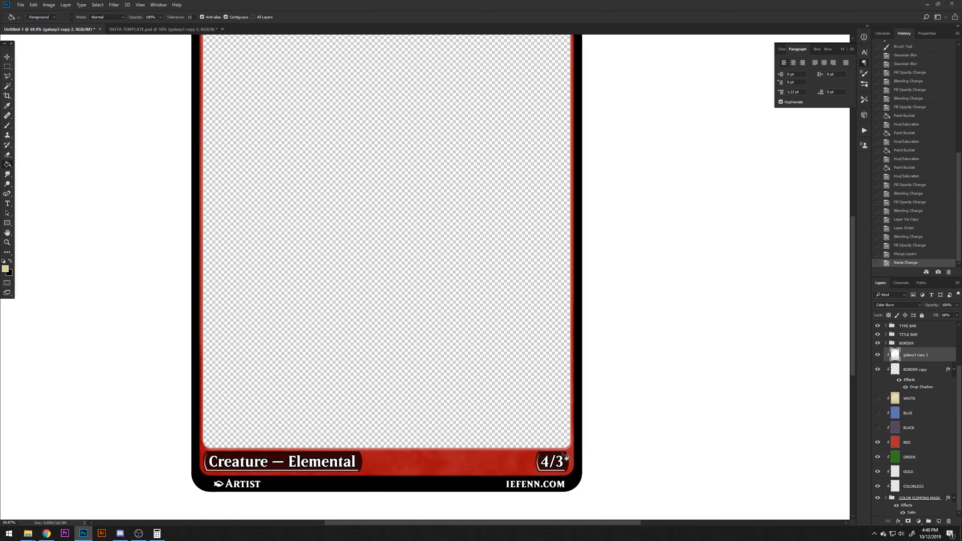
scroll(536, 455, down, 2)
scroll(470, 411, up, 5)
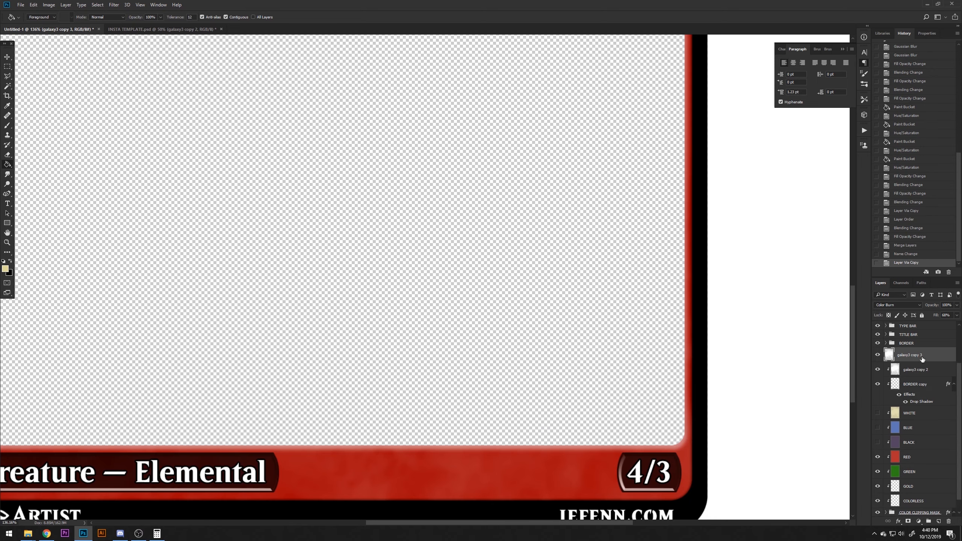
key(ctrl+j)
drag(921, 358, 920, 437)
click(889, 306)
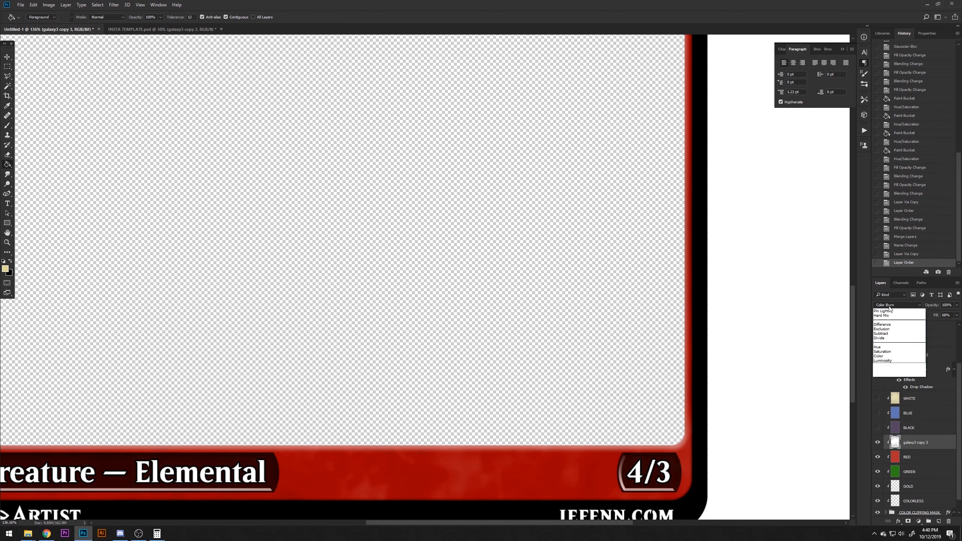
click(896, 330)
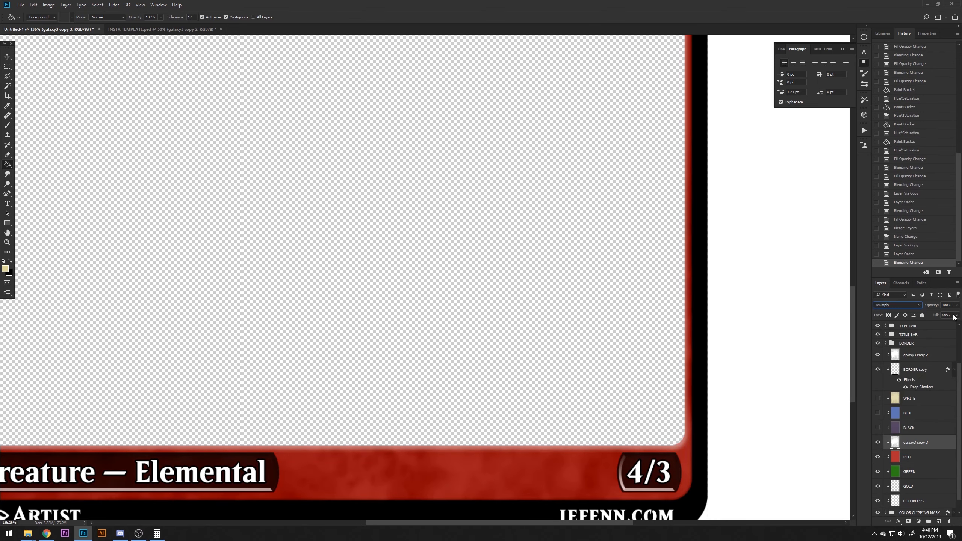
mouse_move(957, 316)
mouse_down()
mouse_move(927, 325)
mouse_move(942, 323)
mouse_up()
Merge the duplicated texture with the RED layer and rename the merged layer RED
key(ctrl+e)
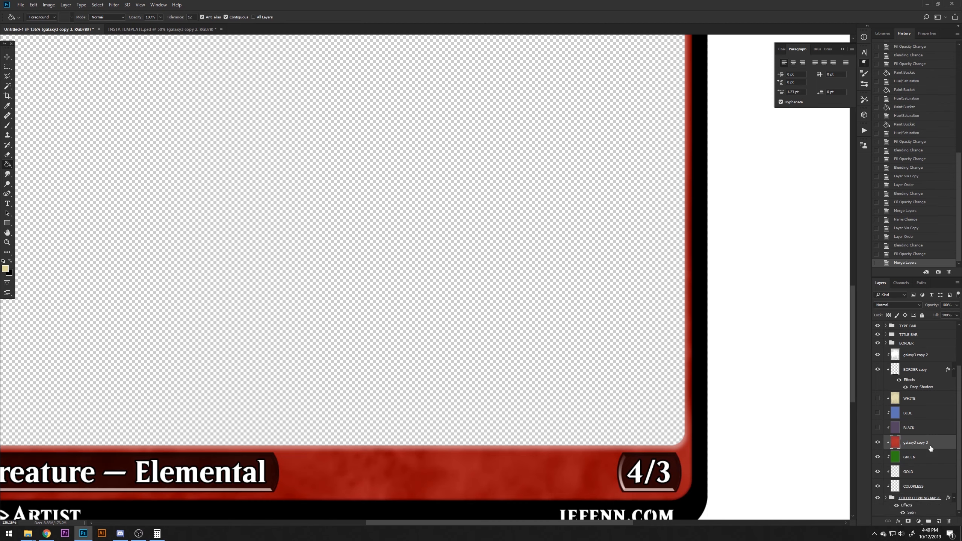
double_click(921, 443)
text(RED)
key(Return)
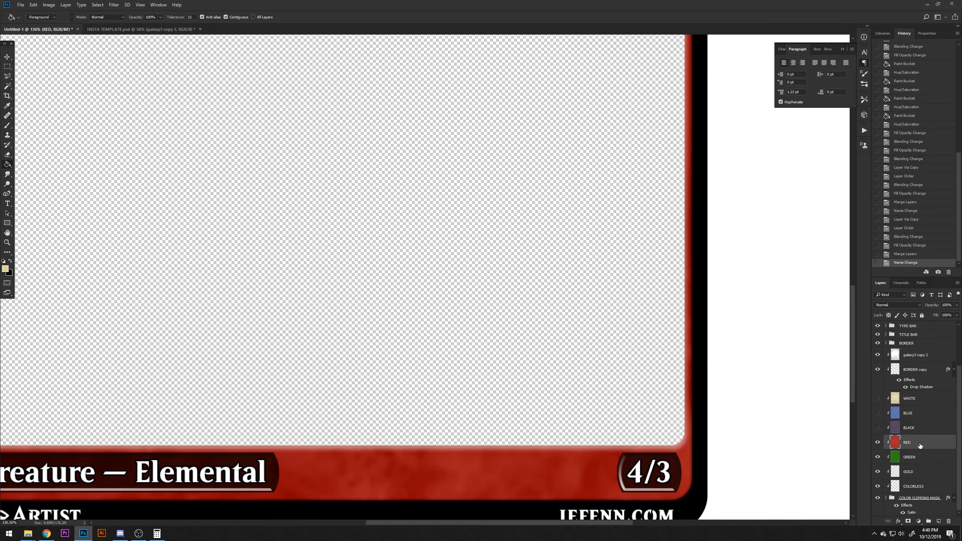
Hide the RED and GREEN layers and fill the GOLD layer with a saturated golden yellow
key(ctrl+0)
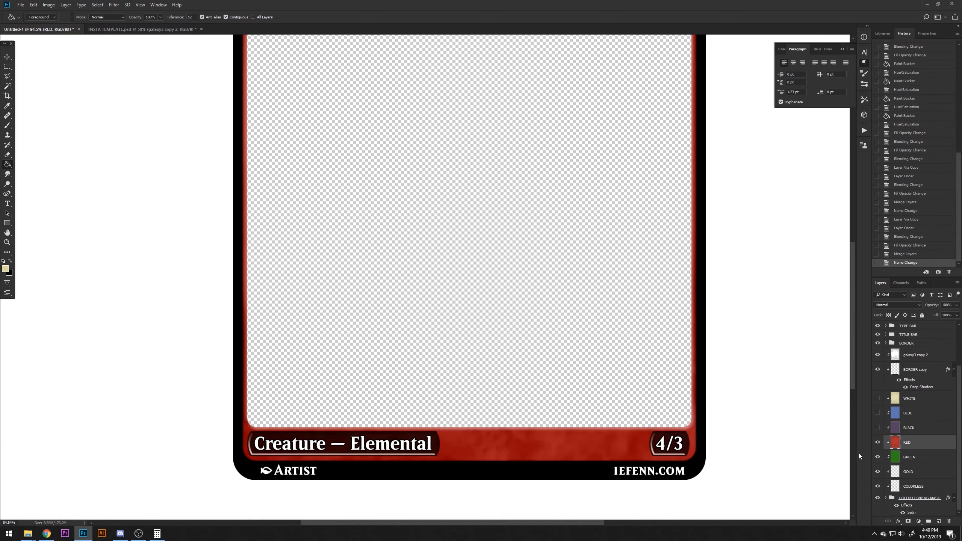
click(878, 458)
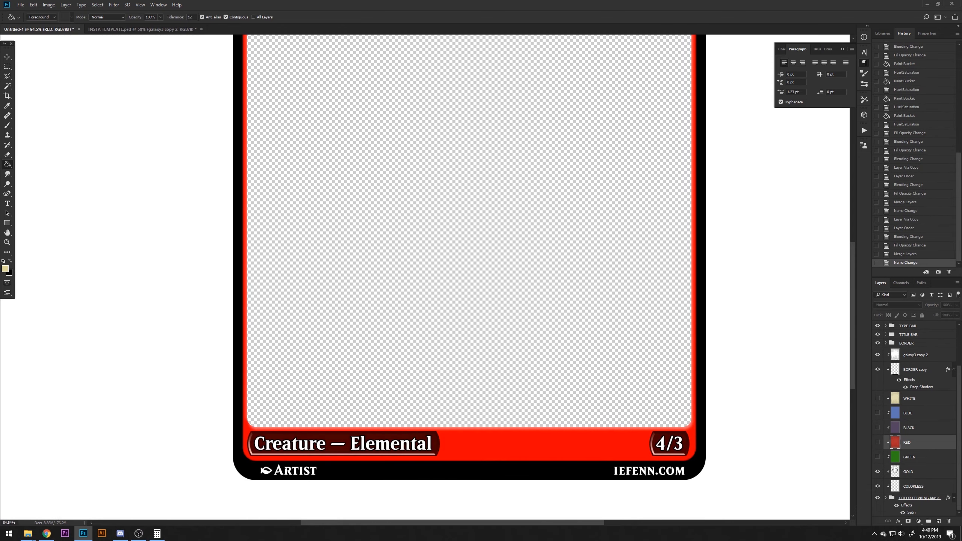
click(897, 471)
click(5, 269)
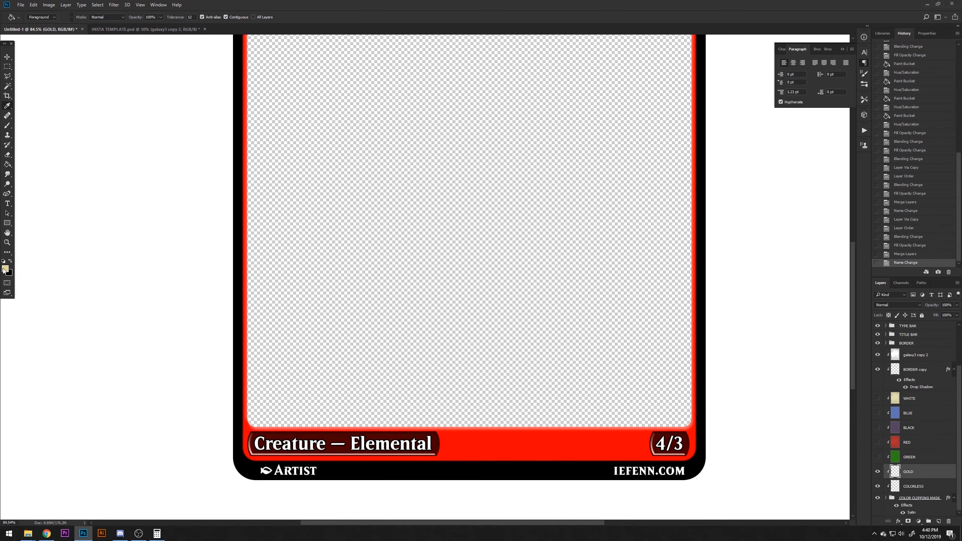
text(ddc20c)
drag(546, 282, 547, 280)
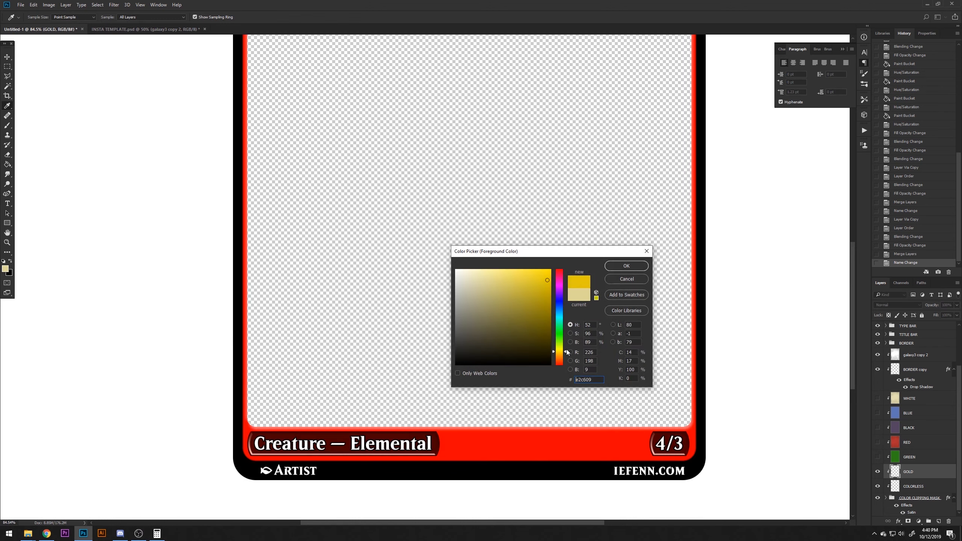
drag(560, 352, 560, 354)
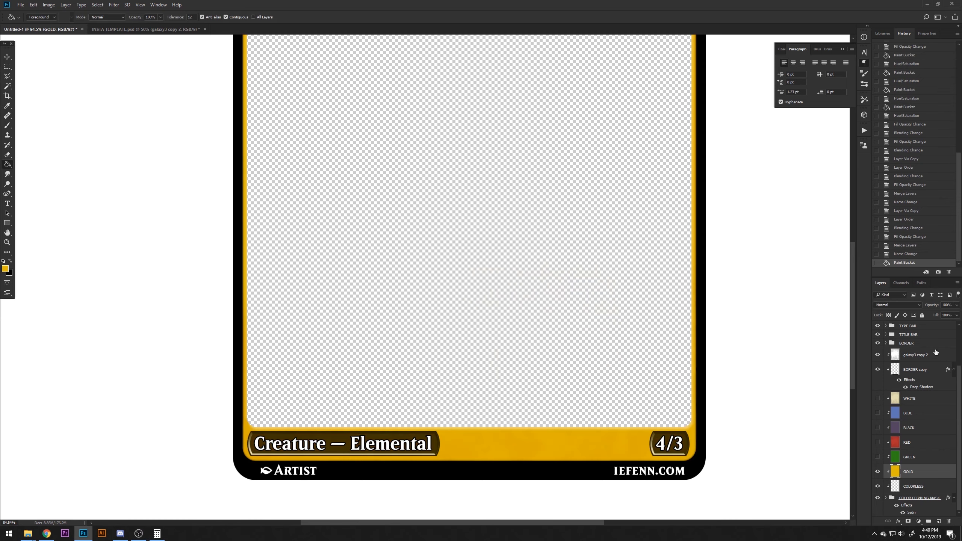
Duplicate the galaxy3 copy 2 texture, place the copy directly above GOLD, and set it to Multiply with a reduced fill
drag(937, 357, 928, 482)
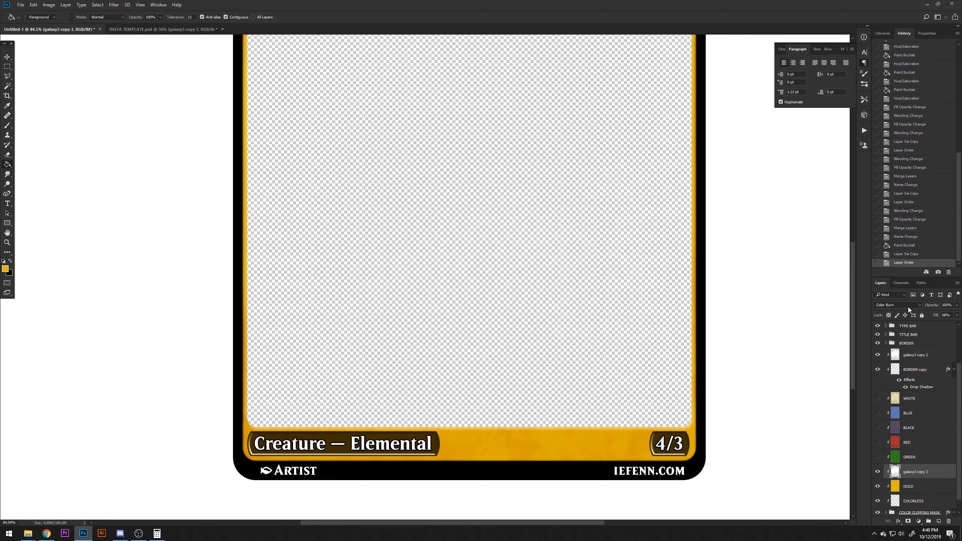
click(909, 306)
click(902, 325)
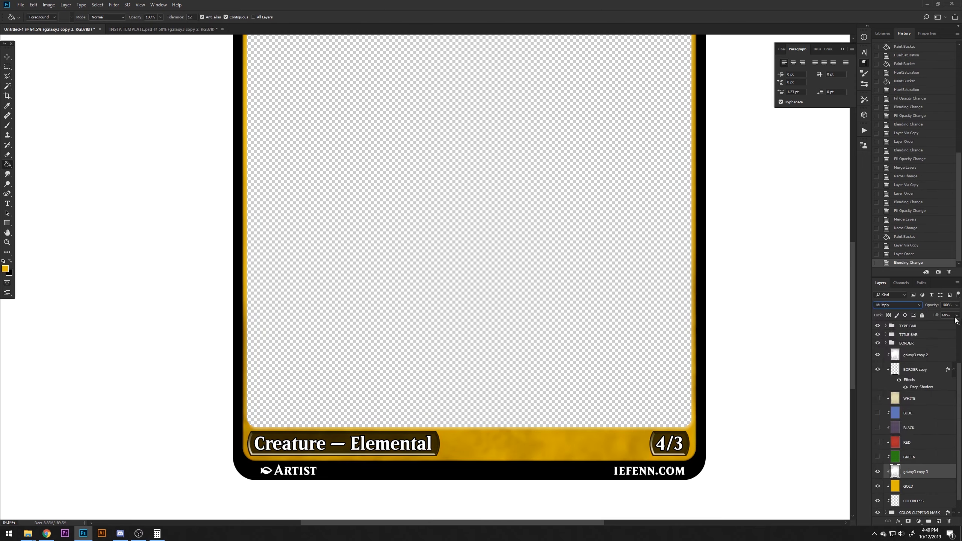
click(957, 315)
drag(934, 324, 932, 325)
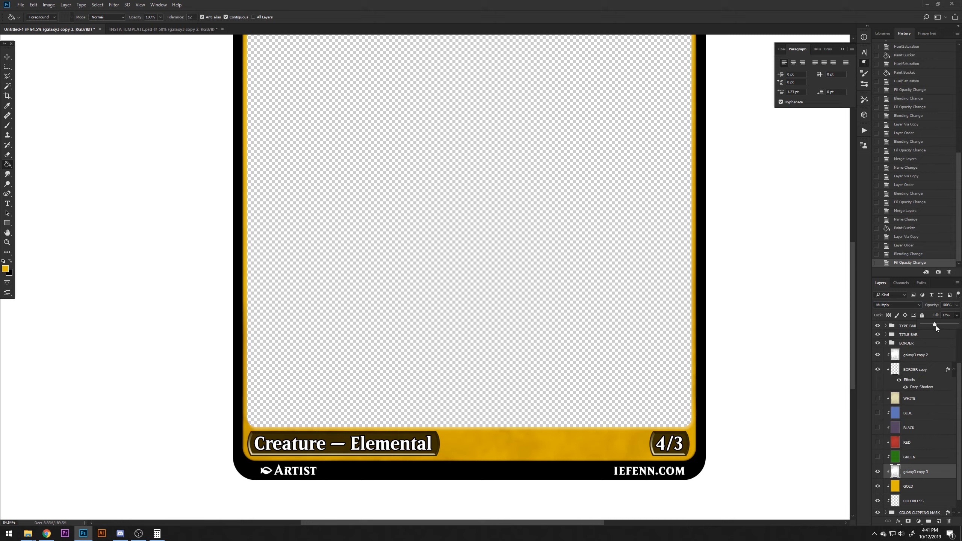
Merge the duplicated texture with the GOLD layer
click(925, 476)
shift+click(919, 485)
key(ctrl+e)
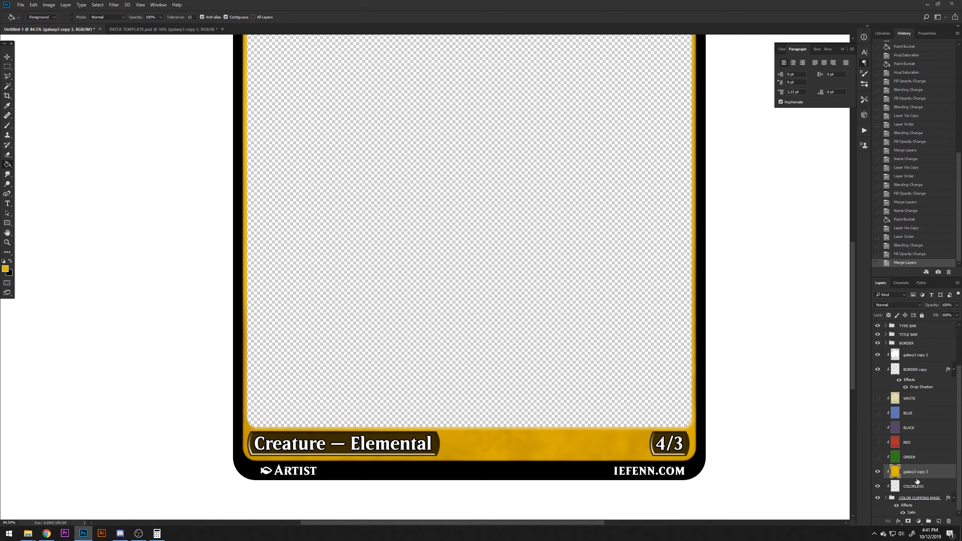
Add a new empty layer directly above the merged gold texture layer
click(939, 522)
click(912, 489)
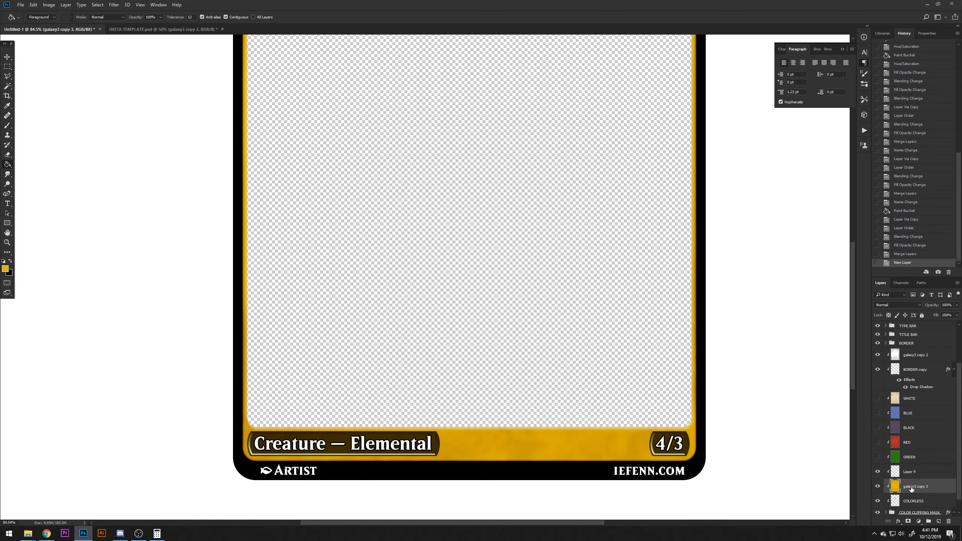
click(909, 472)
Set up the Brush tool with a reduced-size Soft Round tip, white foreground color and 100% opacity
click(7, 125)
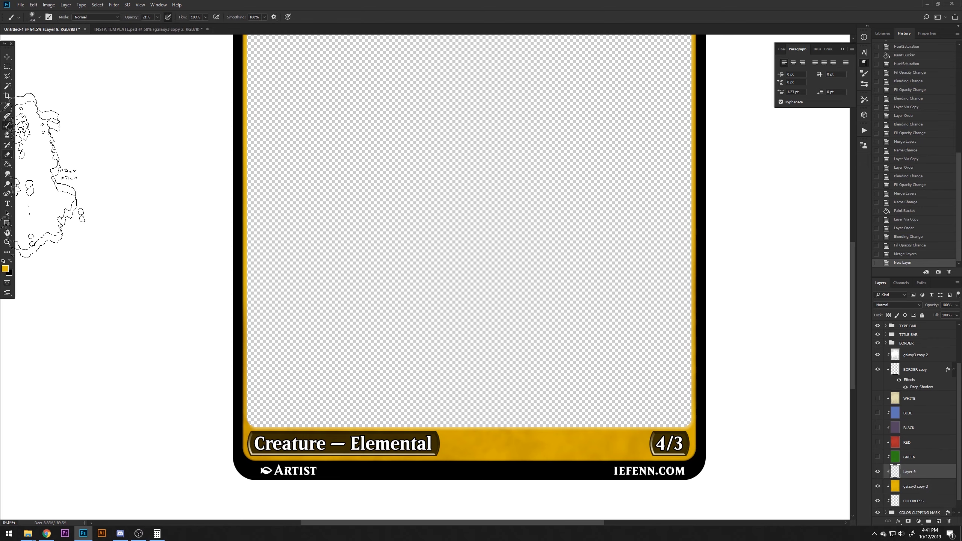
key(d)
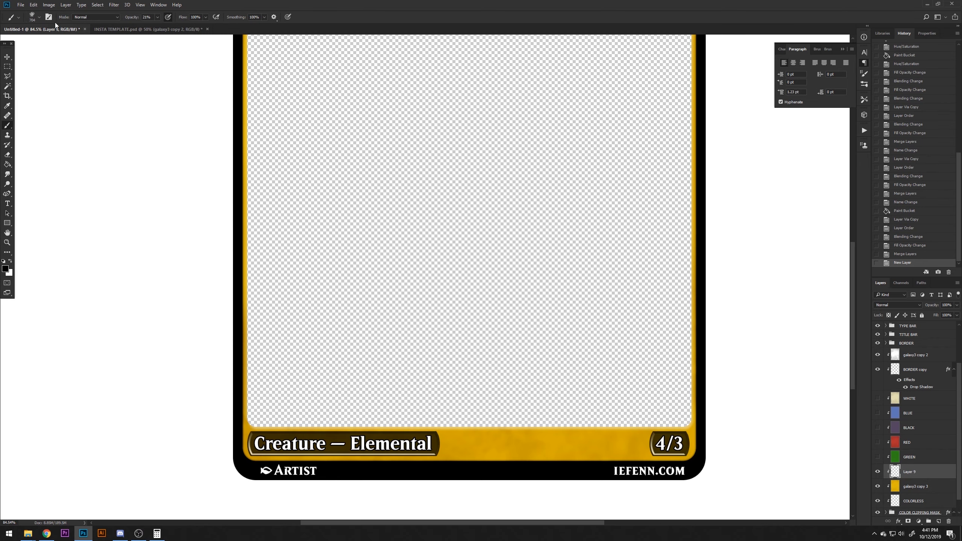
click(34, 21)
drag(182, 146, 177, 91)
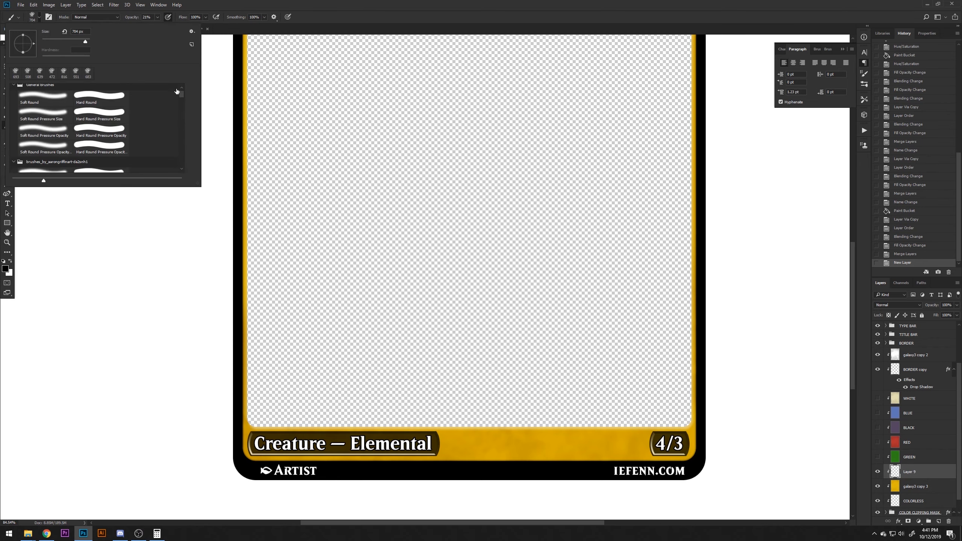
click(58, 96)
drag(438, 270, 463, 285)
key(x)
scroll(462, 265, down, 6)
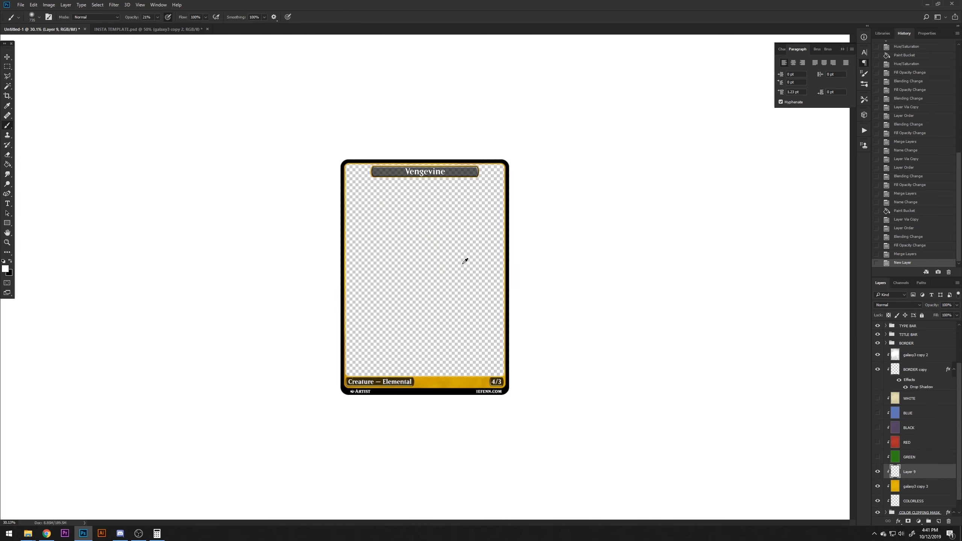
scroll(451, 243, up, 2)
mouse_move(441, 231)
mouse_down()
mouse_move(324, 160)
mouse_move(322, 341)
mouse_up()
key(0)
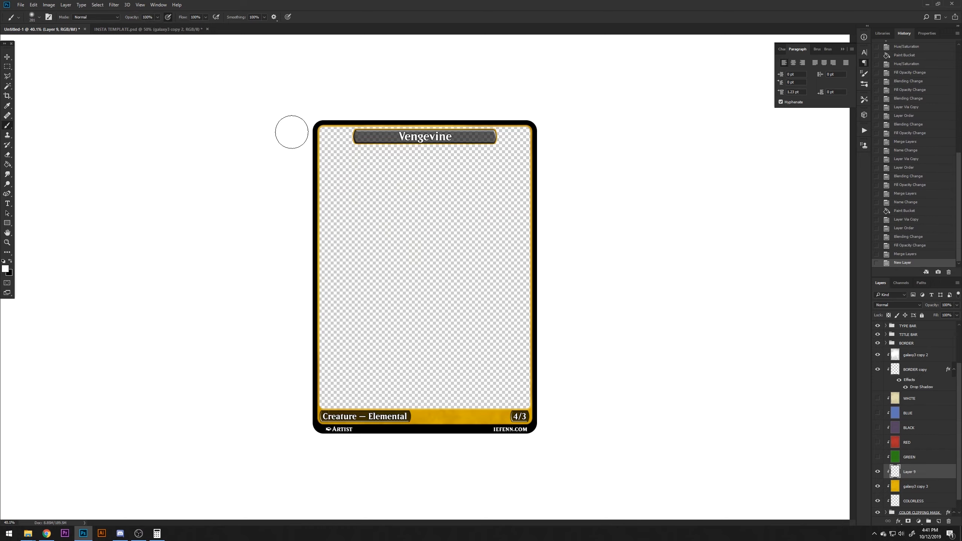
Paint soft white diagonal strokes across the gold frame's side edges, upper edge and the middle of the type band
drag(373, 278, 561, 518)
key(ctrl+z)
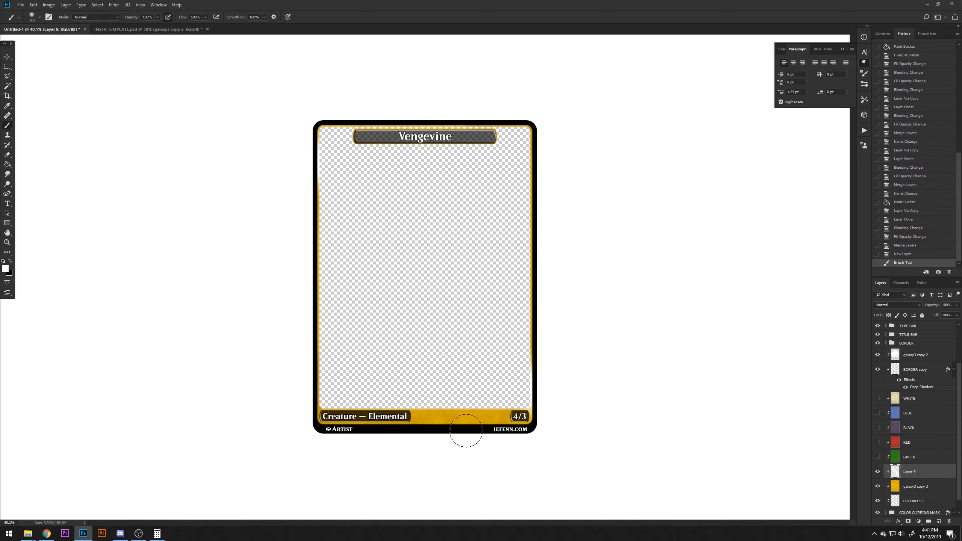
drag(466, 433, 400, 352)
drag(315, 273, 366, 326)
drag(455, 108, 640, 280)
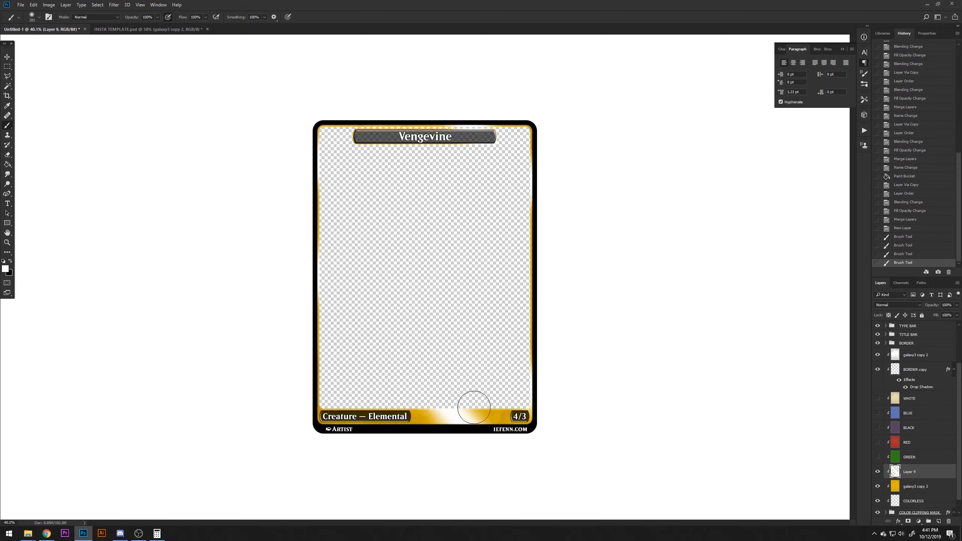
drag(408, 470, 268, 315)
key(ctrl+z)
key(bracketright)
key(bracketright)
key(bracketright)
key(x)
drag(376, 449, 214, 300)
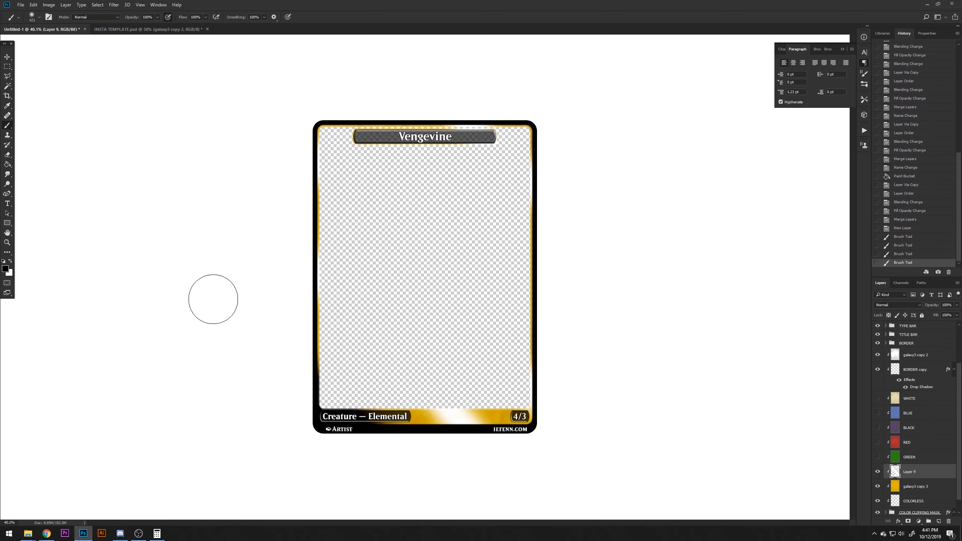
key(ctrl+z)
drag(281, 373, 410, 515)
key(ctrl+z)
key(x)
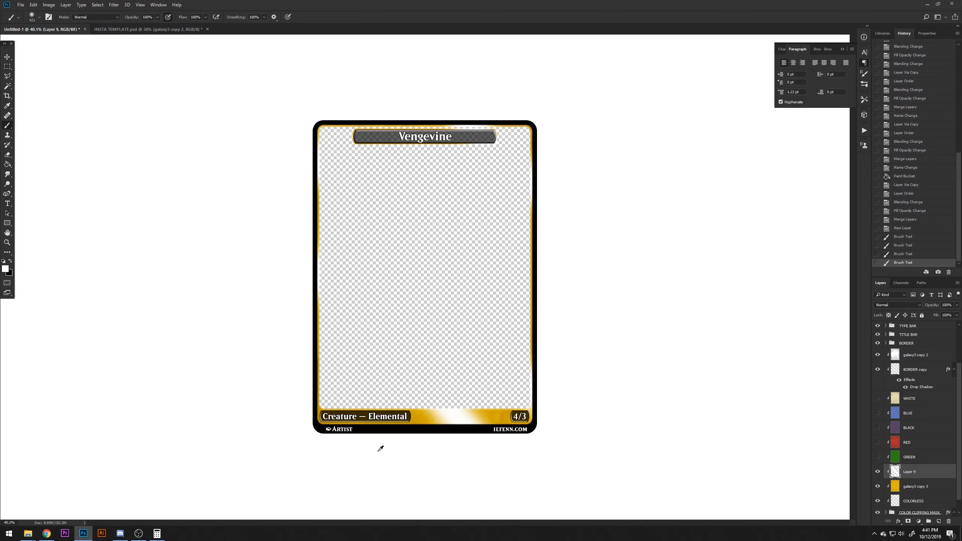
Resize the brush and add another white diagonal stroke across the lower-left part of the card frame
alt+right_click(382, 432)
drag(398, 467, 204, 281)
scroll(473, 442, up, 7)
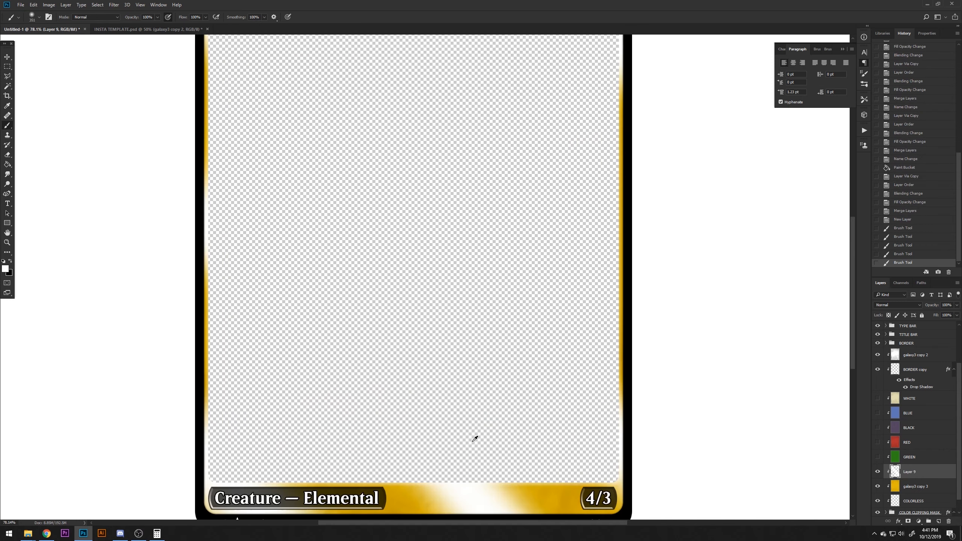
scroll(475, 439, down, 3)
Set the white highlight layer to Color Dodge blending with its fill reduced to 22%
click(898, 305)
click(888, 327)
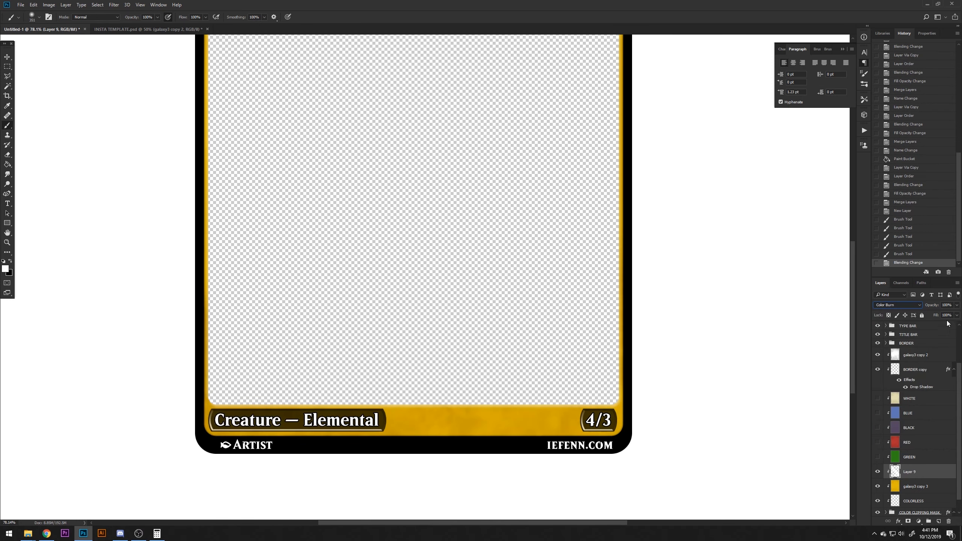
click(915, 307)
click(901, 354)
click(957, 316)
drag(958, 323, 929, 323)
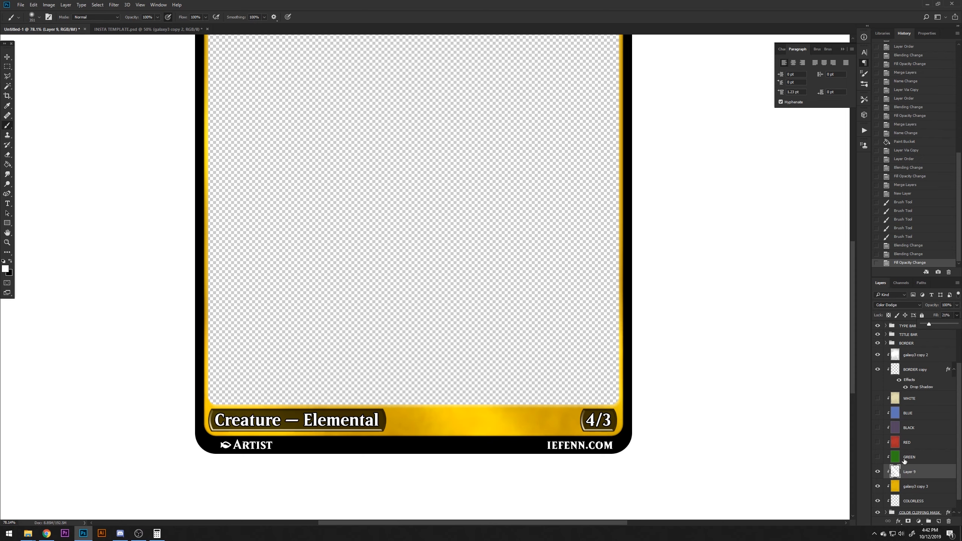
Compare the card with and without the highlight layer, and merge the highlights with the gold texture layer
scroll(484, 325, down, 3)
click(878, 472)
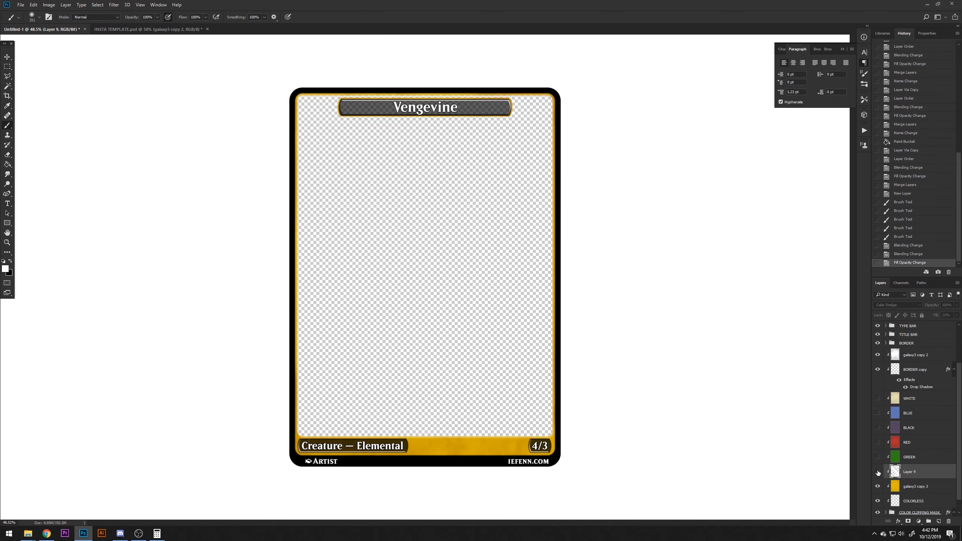
click(878, 472)
shift+click(917, 486)
key(ctrl+e)
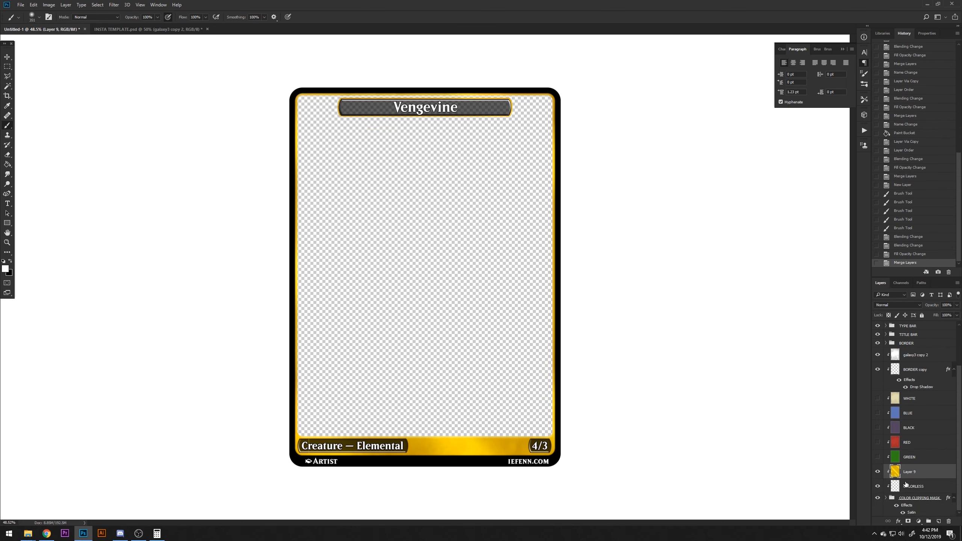
Slightly lower the lightness of the merged gold layer with a Hue/Saturation adjustment
scroll(531, 413, up, 1)
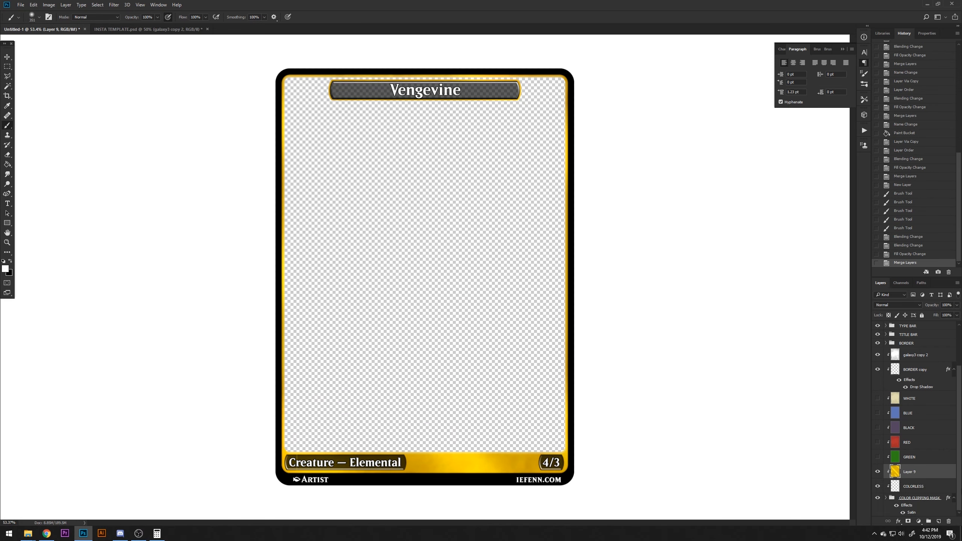
click(49, 5)
mouse_move(57, 23)
click(171, 60)
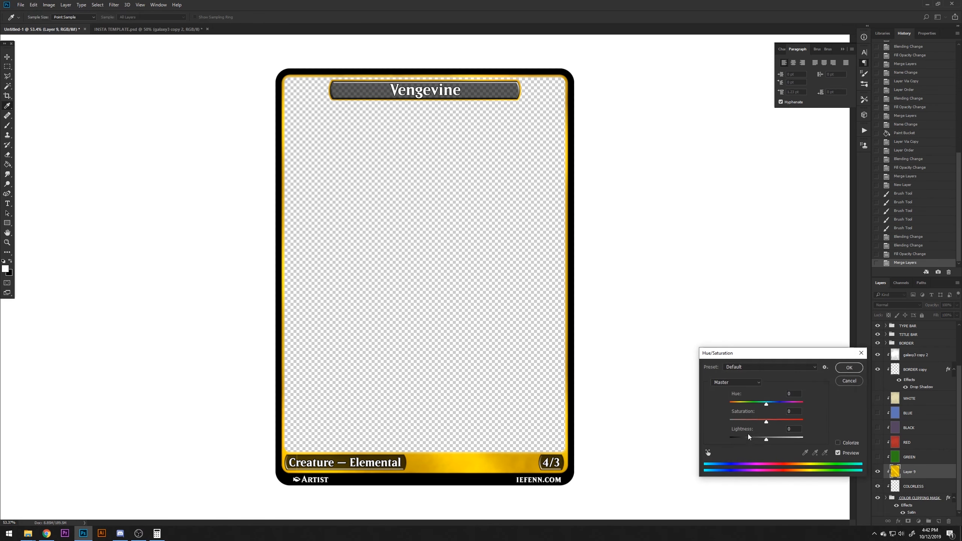
drag(767, 439, 764, 439)
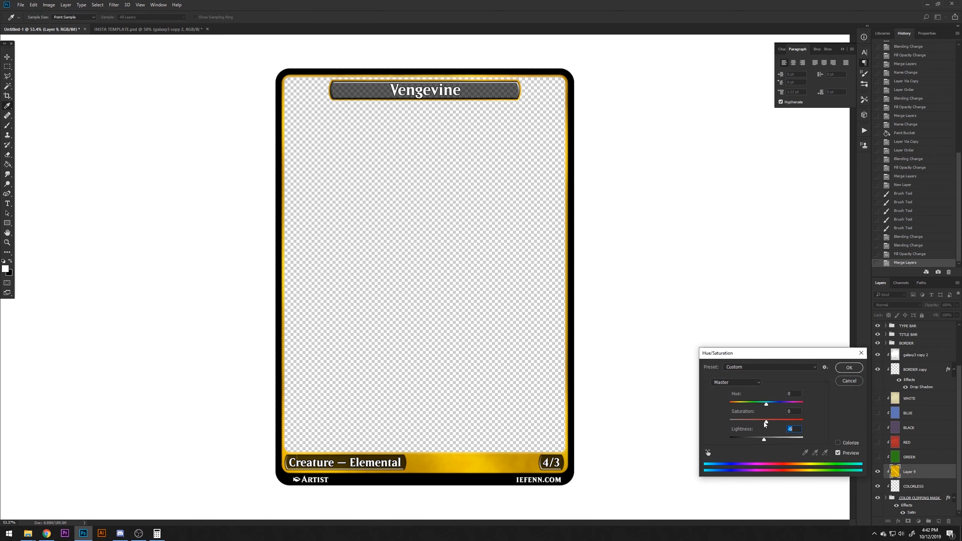
click(849, 368)
scroll(658, 430, down, 4)
scroll(558, 383, up, 2)
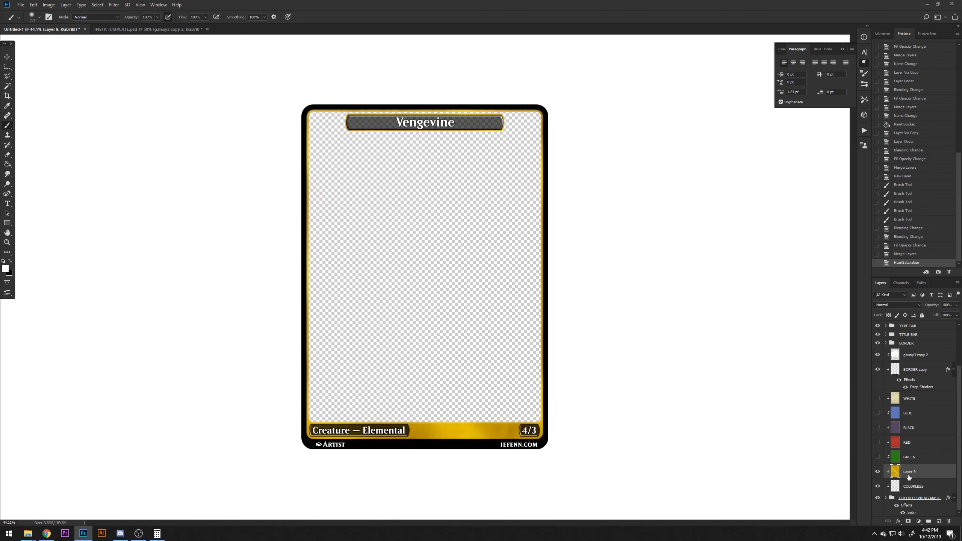
Rename the merged gold layer GOLD
double_click(897, 473)
click(799, 260)
double_click(909, 472)
text(GOLD)
key(Return)
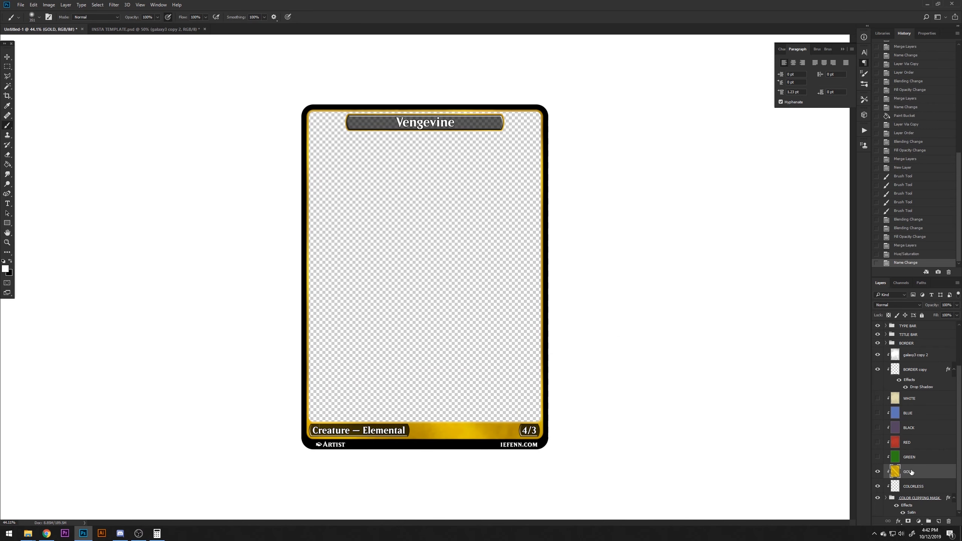
Hide the GOLD layer and fill the COLORLESS layer with light gray d4d4d4
click(878, 471)
click(914, 487)
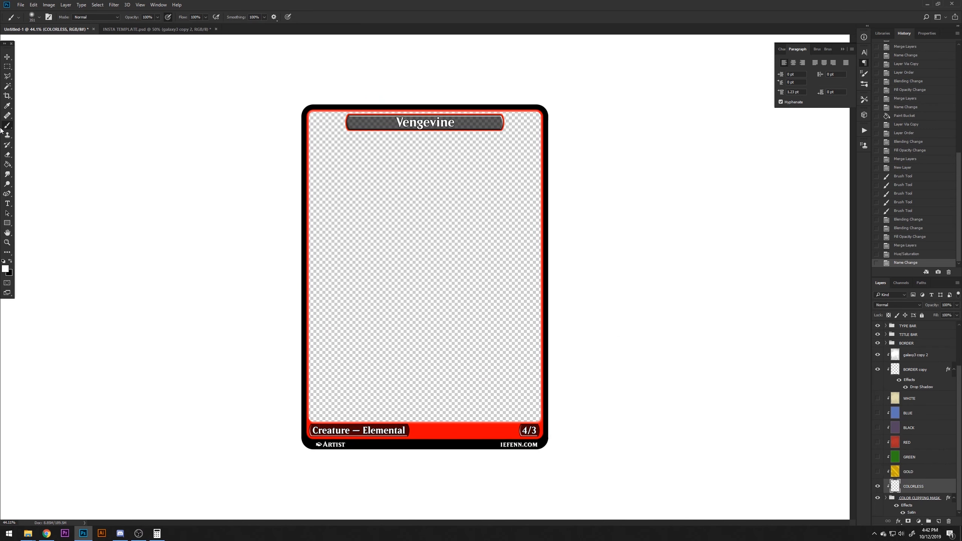
click(5, 269)
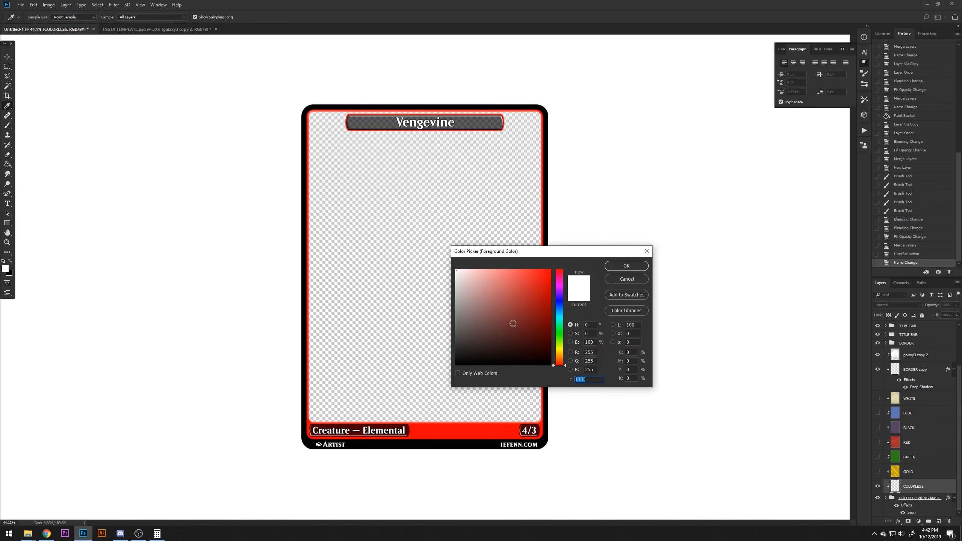
click(439, 284)
key(g)
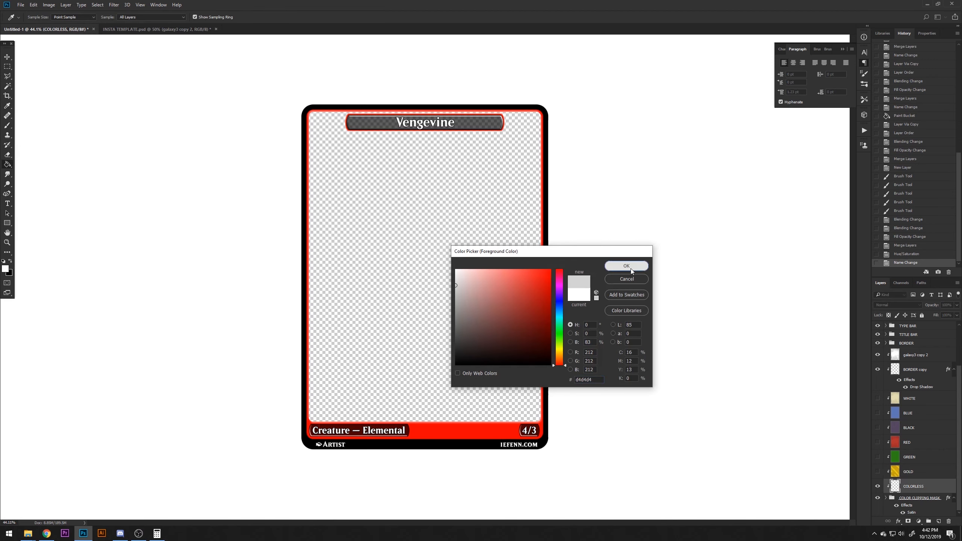
click(627, 267)
click(475, 316)
Duplicate the galaxy3 copy 2 texture, place the copy directly above COLORLESS, and set its blend mode to Multiply
click(914, 358)
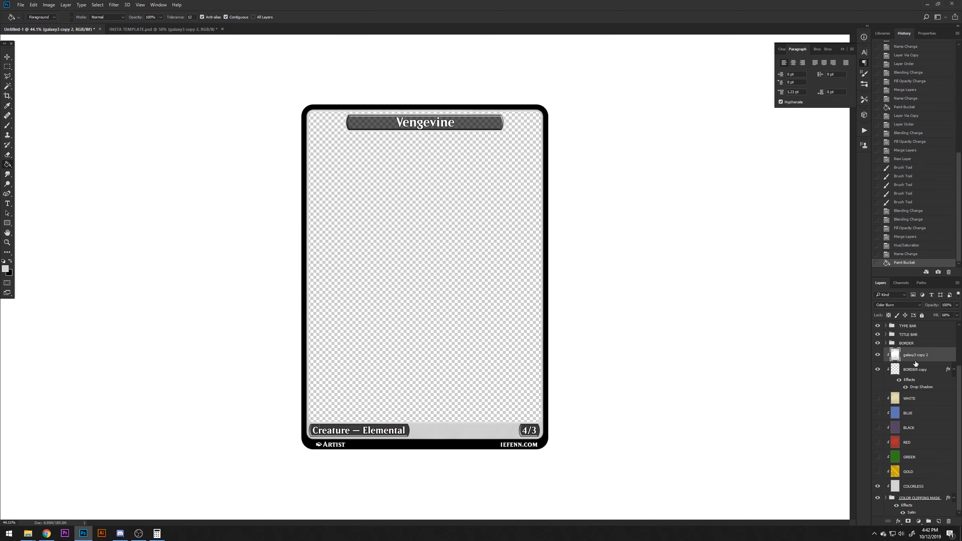
key(ctrl+j)
drag(915, 356, 913, 490)
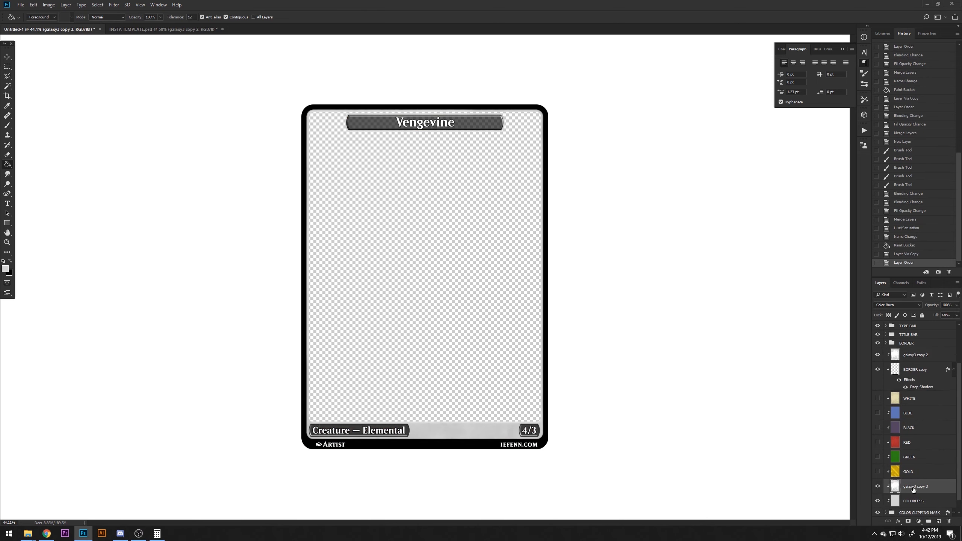
click(897, 305)
click(886, 332)
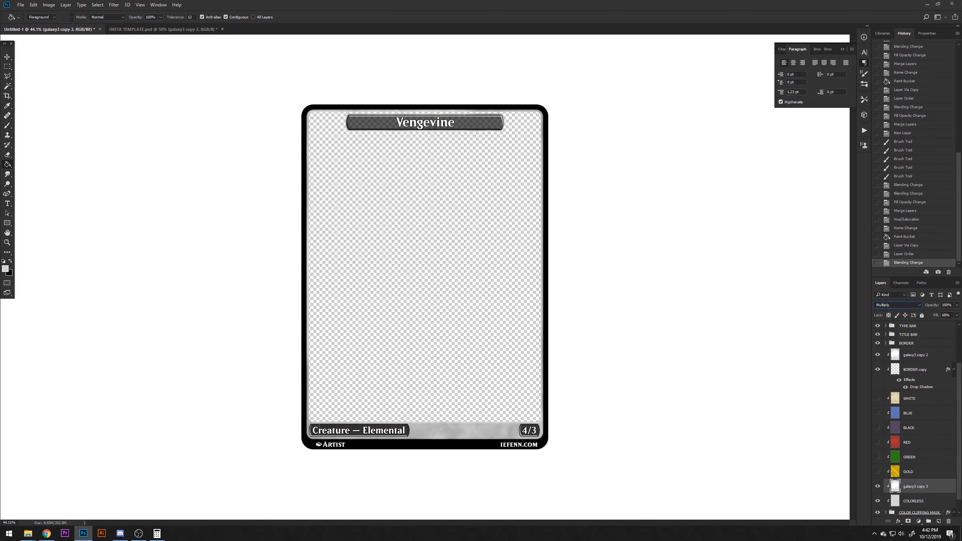
Merge the galaxy3 copy 3 texture with the COLORLESS layer and rename the merged layer COLORLESS
click(956, 316)
shift+click(919, 497)
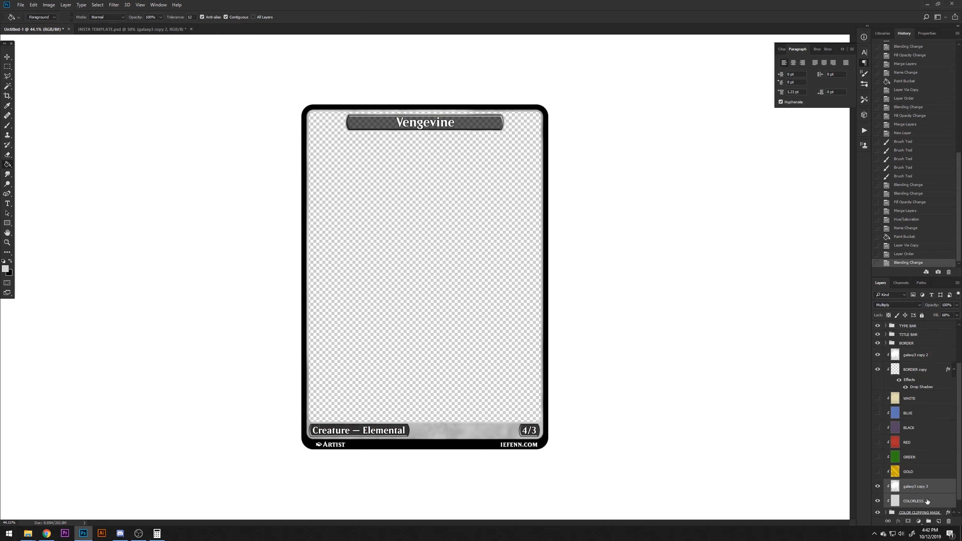
key(ctrl+e)
double_click(913, 486)
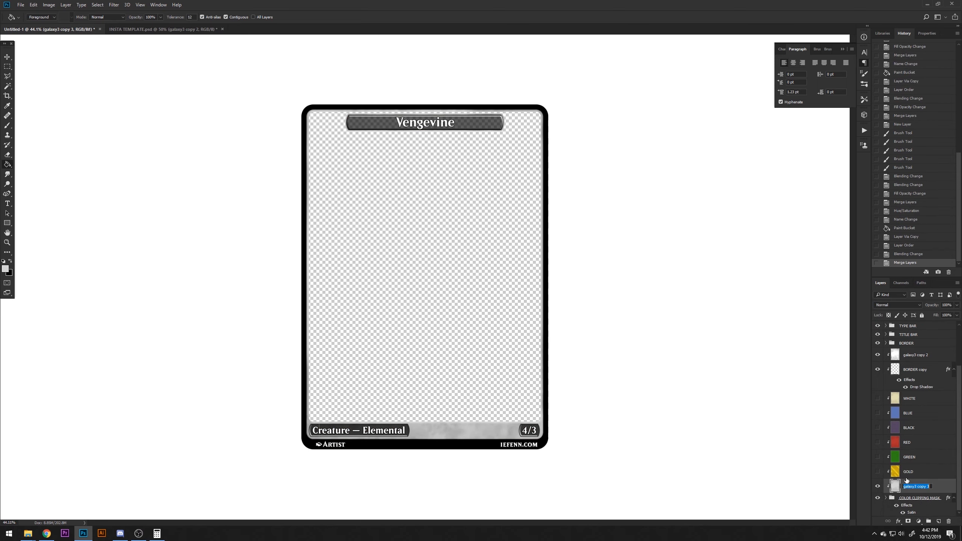
text(COLORLESS)
key(Return)
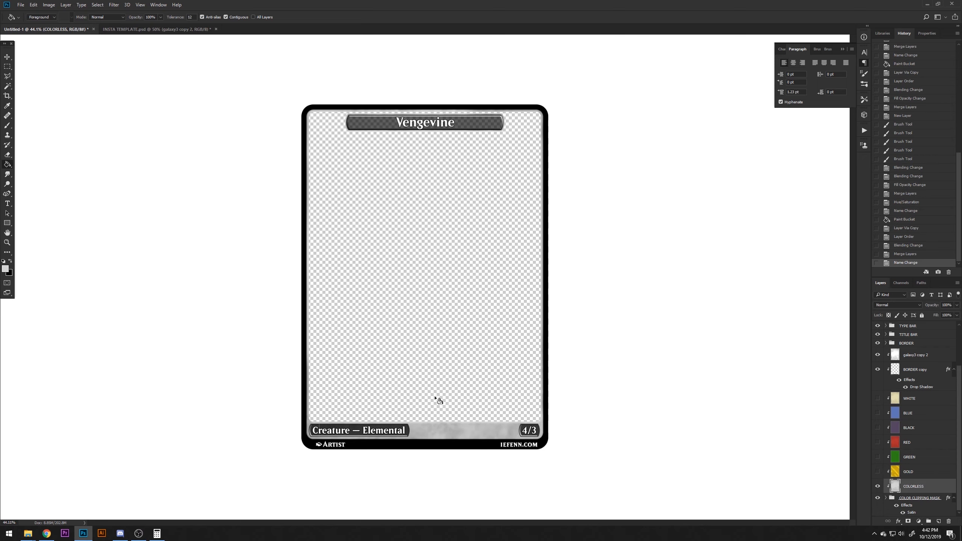
Preview the card frame in each color by showing the GOLD, GREEN, RED, BLACK, BLUE and WHITE layers in turn
scroll(324, 435, up, 1)
scroll(325, 436, up, 1)
scroll(446, 359, down, 2)
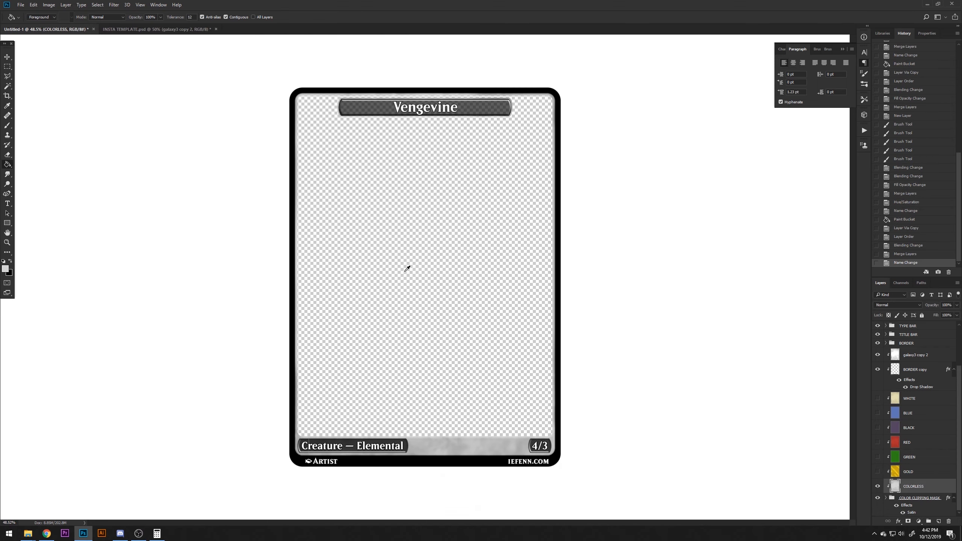
scroll(338, 246, up, 1)
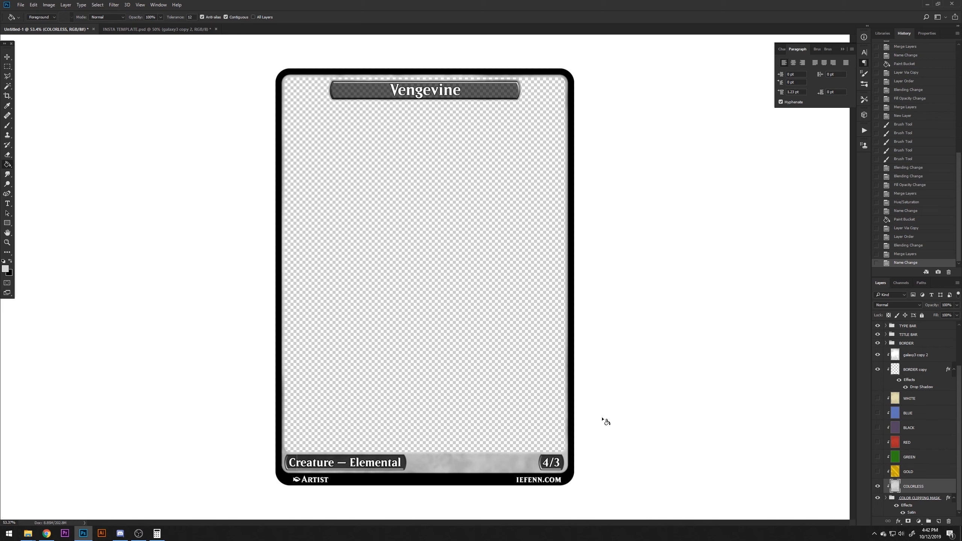
click(878, 471)
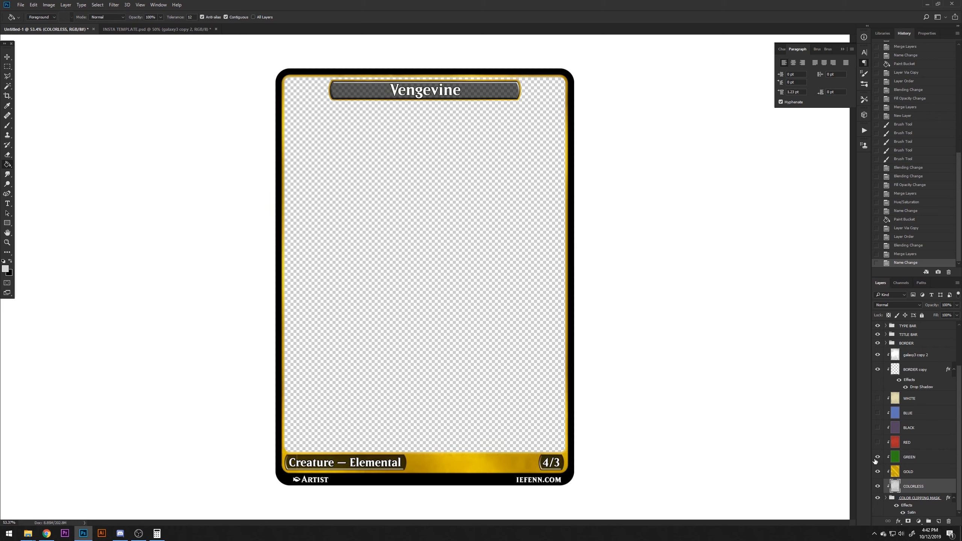
click(878, 456)
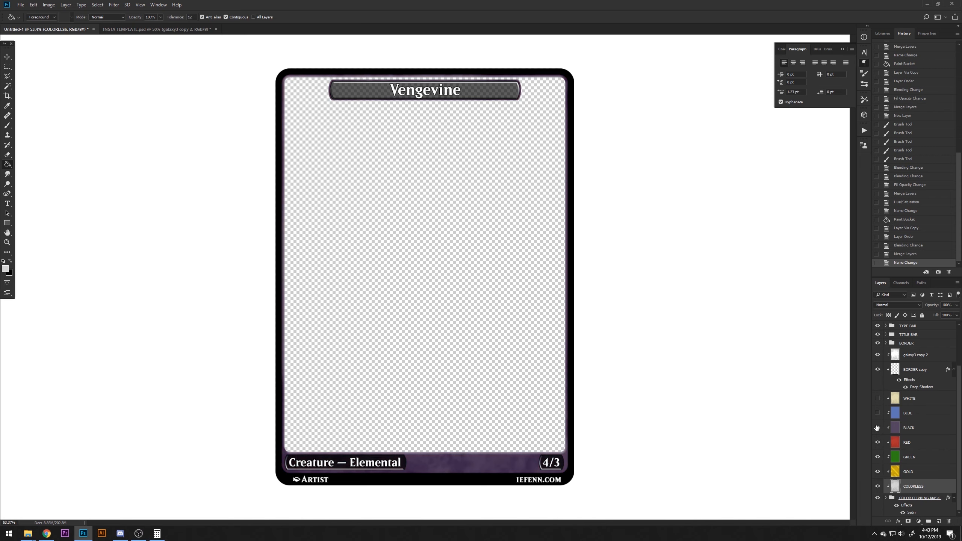
drag(877, 427, 879, 481)
click(878, 472)
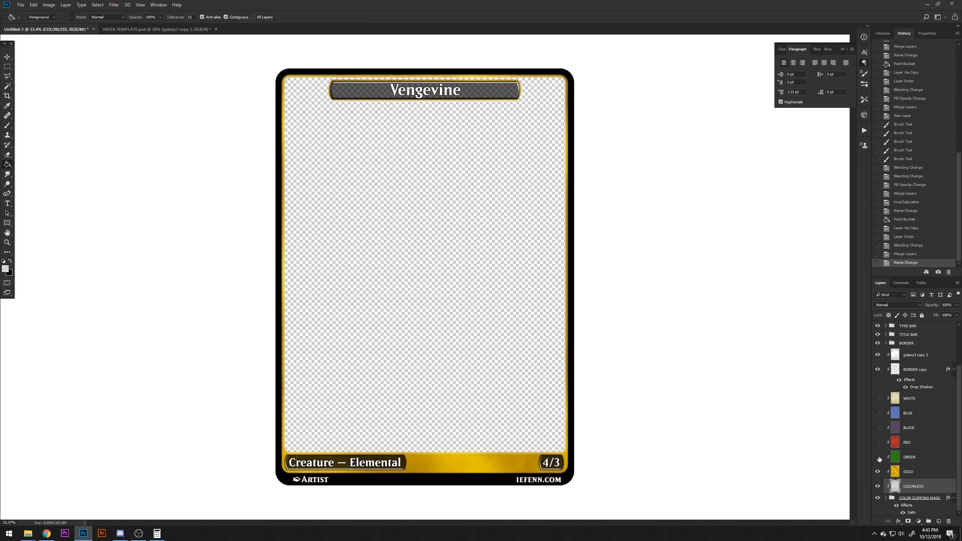
click(878, 458)
click(878, 443)
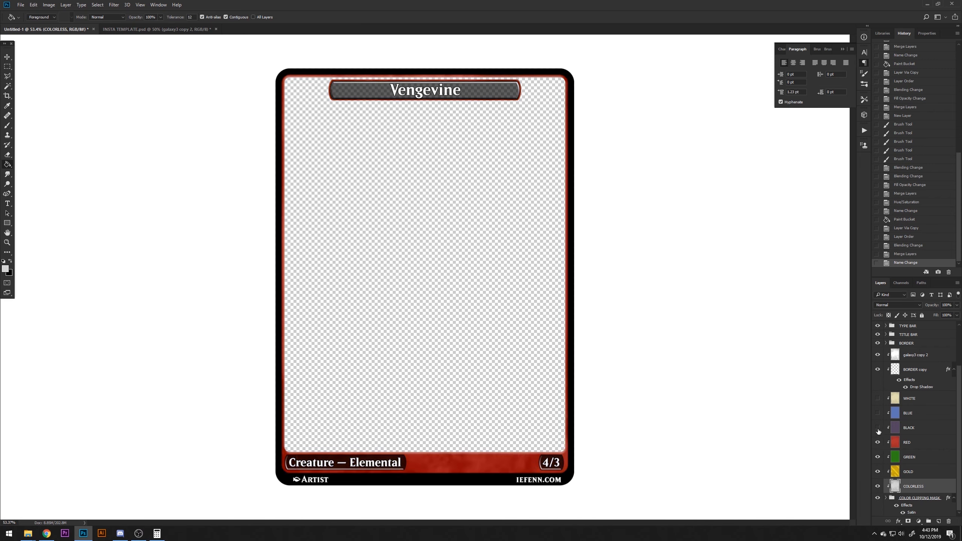
click(878, 429)
click(877, 413)
click(878, 399)
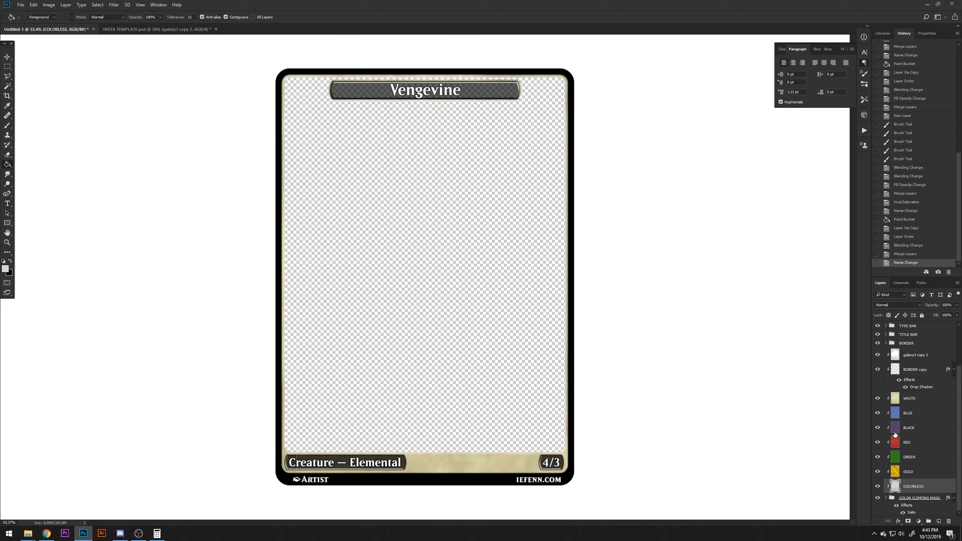
Hide every color layer except GREEN and select the GREEN layer
drag(878, 399, 878, 486)
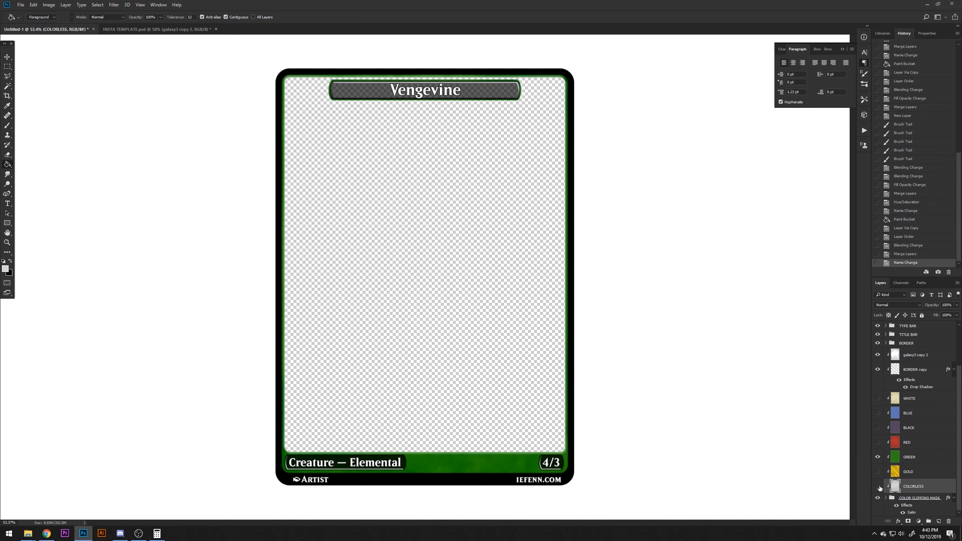
click(896, 458)
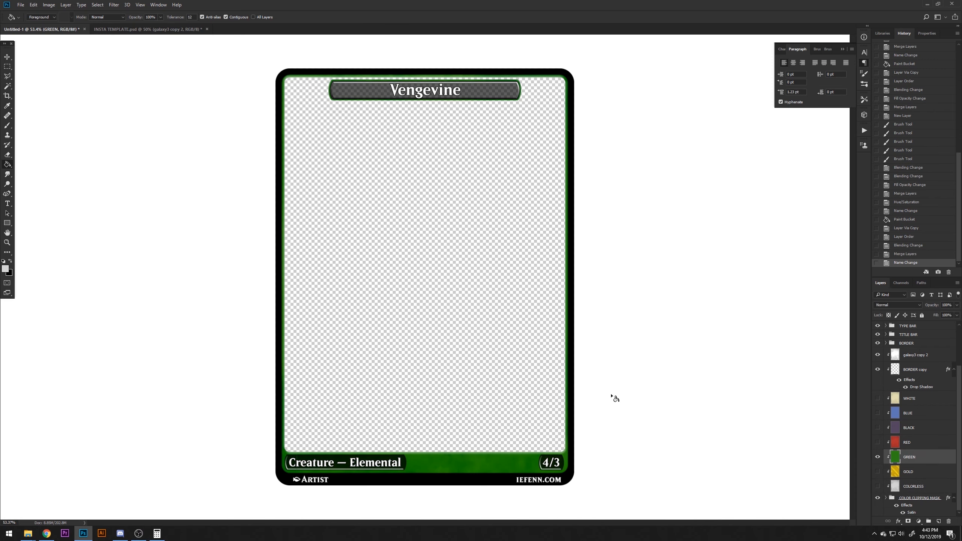
alt+scroll(515, 346, down, 2)
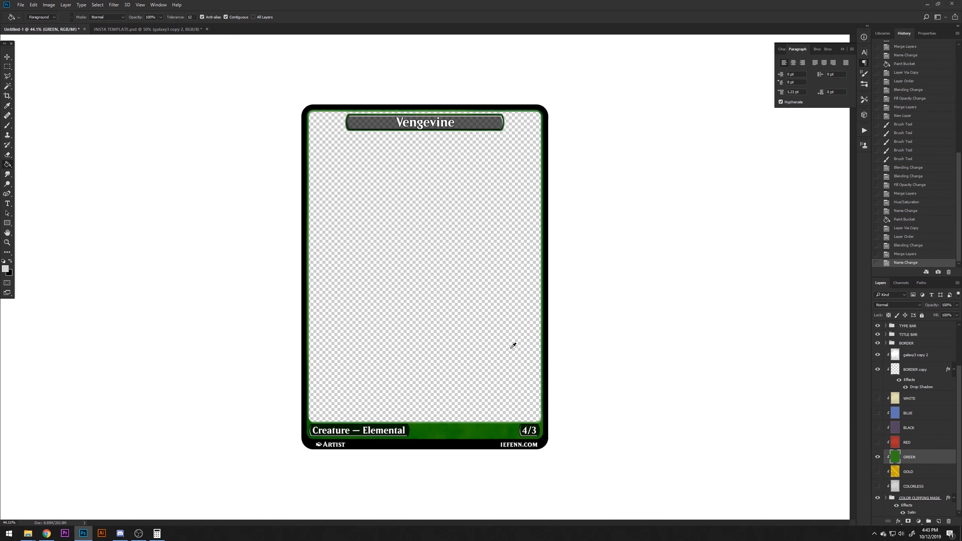
alt+scroll(479, 376, up, 1)
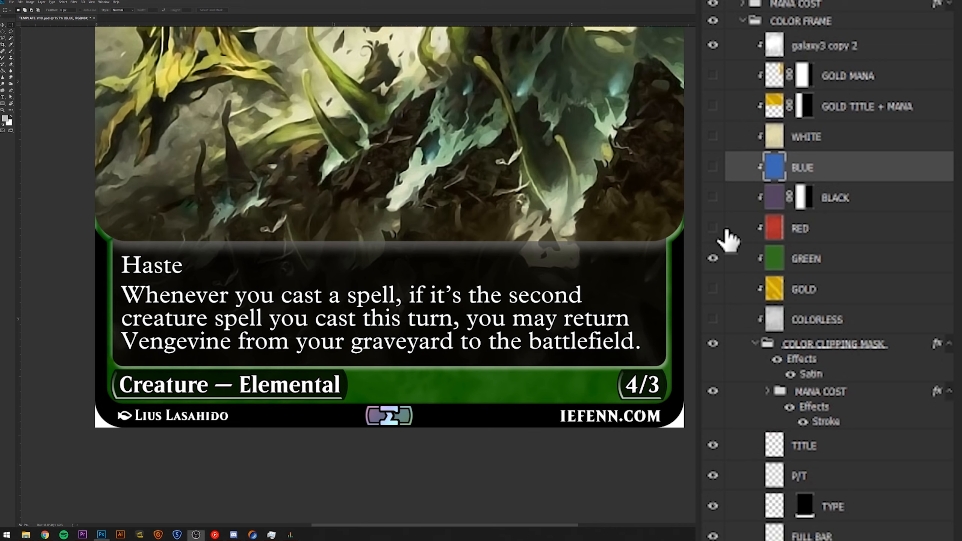
In the finished template file, try a two-color frame by showing RED with BLACK's layer mask, and test GOLD in place of GREEN
click(713, 228)
drag(803, 197, 796, 246)
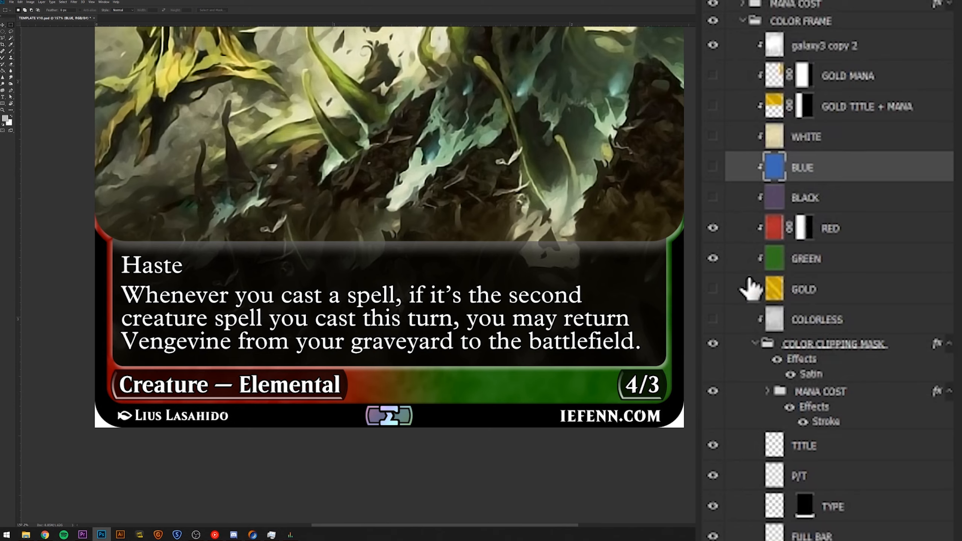
click(713, 289)
click(714, 259)
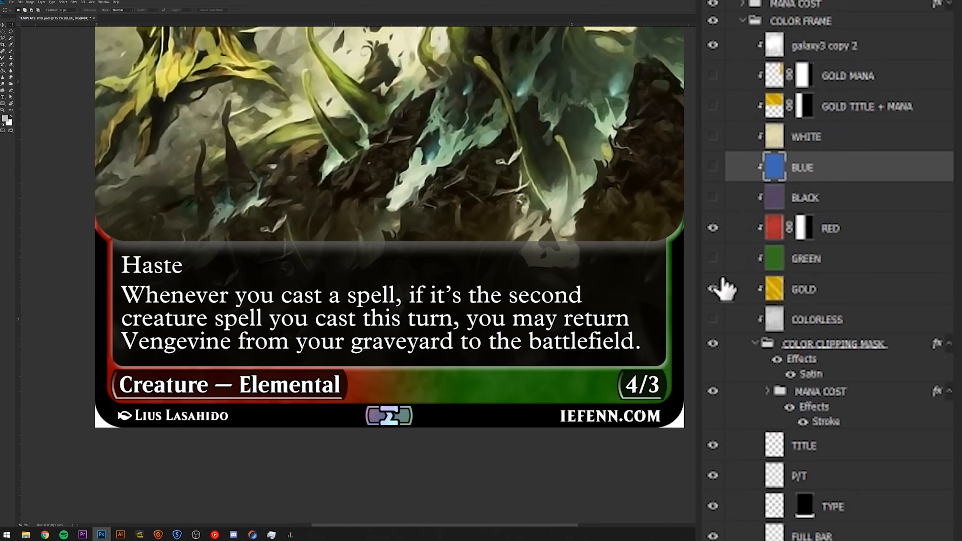
click(713, 259)
click(713, 289)
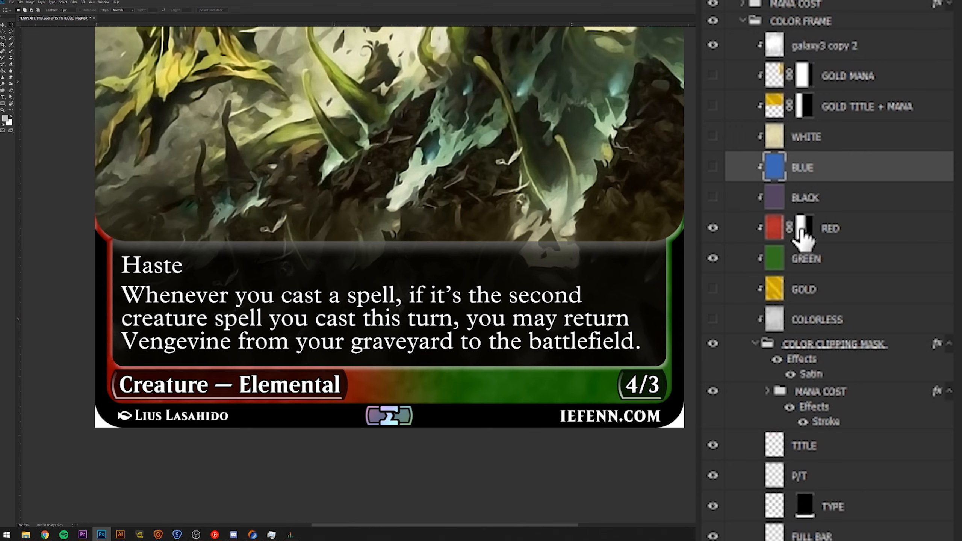
Hide RED, show WHITE, move RED's layer mask onto WHITE, and toggle the BLUE layer's visibility
click(713, 228)
click(713, 137)
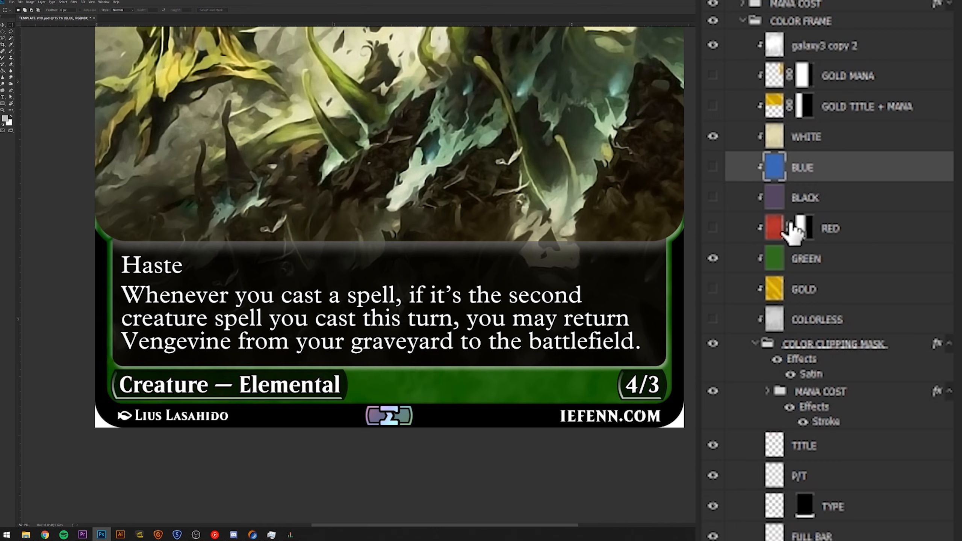
drag(796, 229, 807, 152)
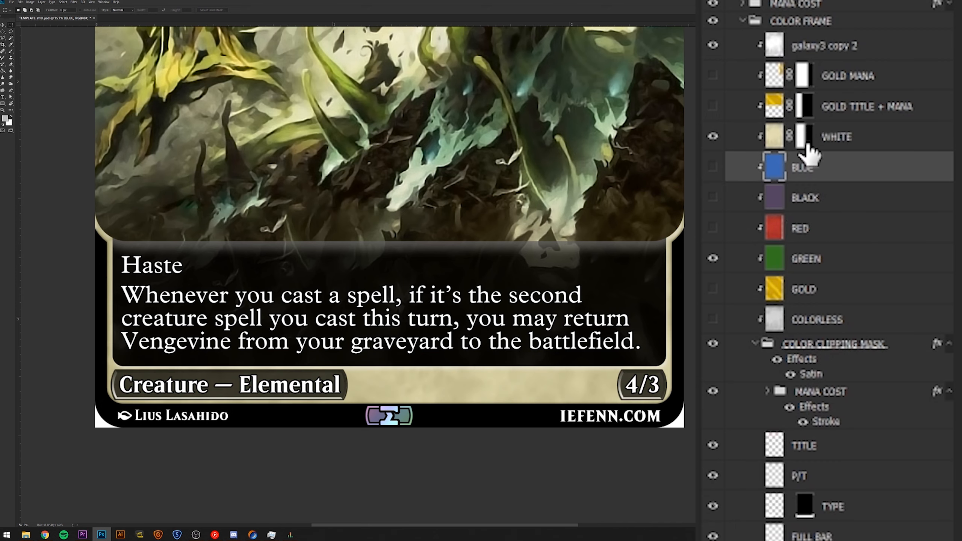
click(711, 175)
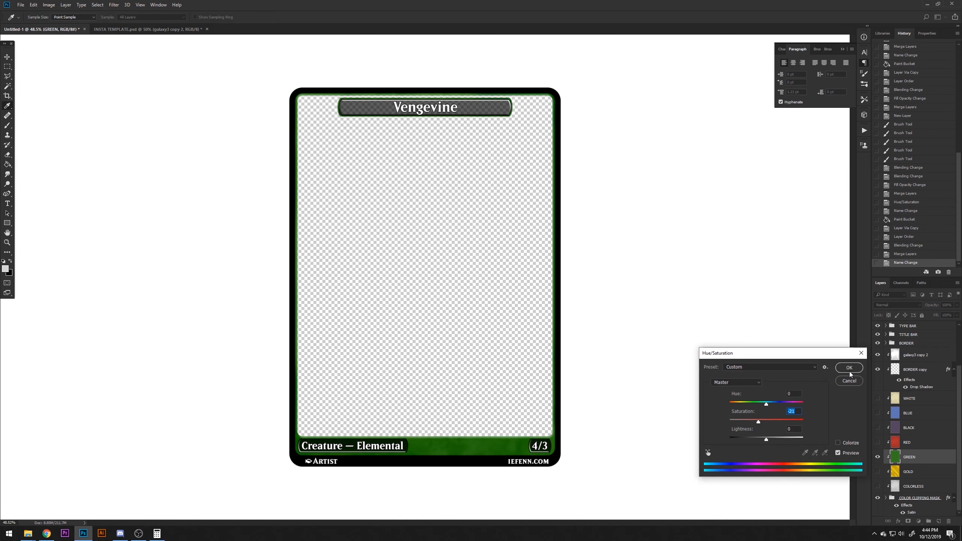
In the untitled card document, apply a Hue/Saturation adjustment with saturation -21 to the GREEN layer
click(850, 368)
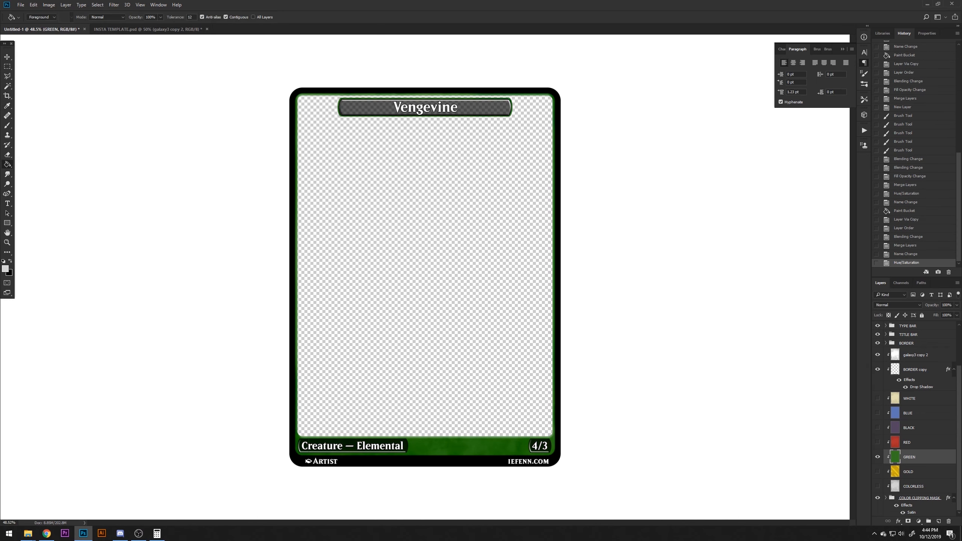